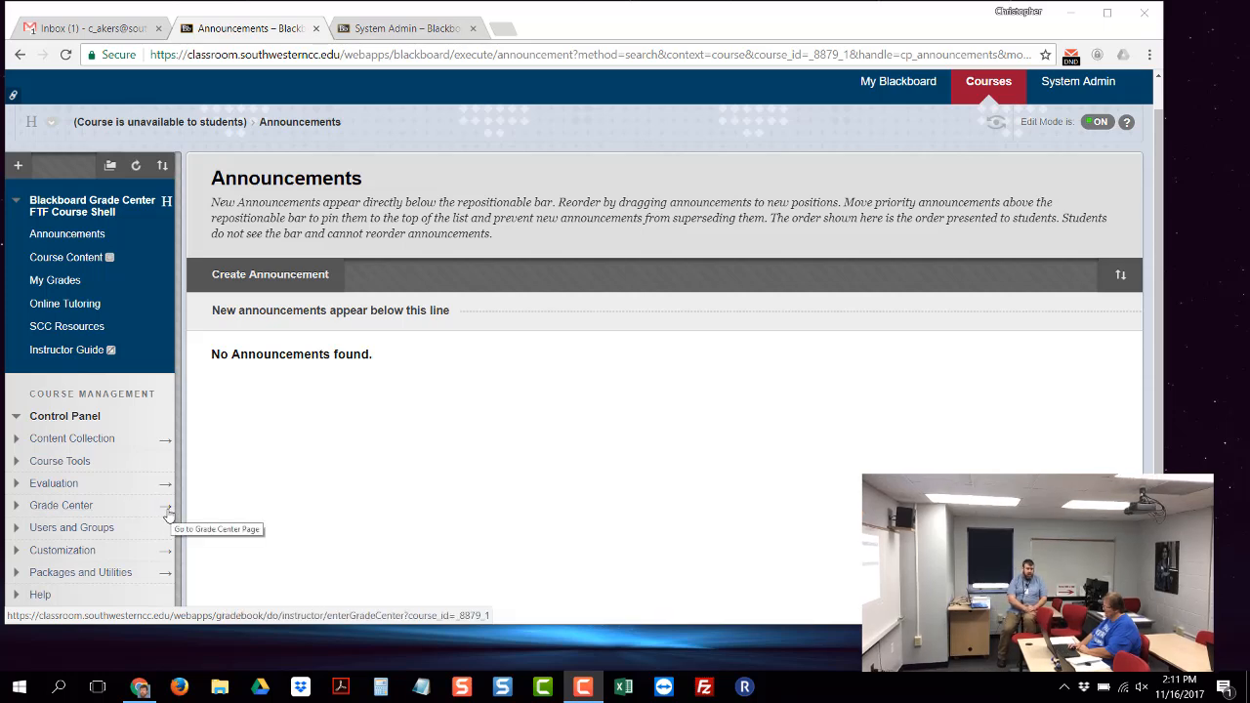
Step: Open the Categories page from the Full Grade Center and review the default grade categories
click(78, 506)
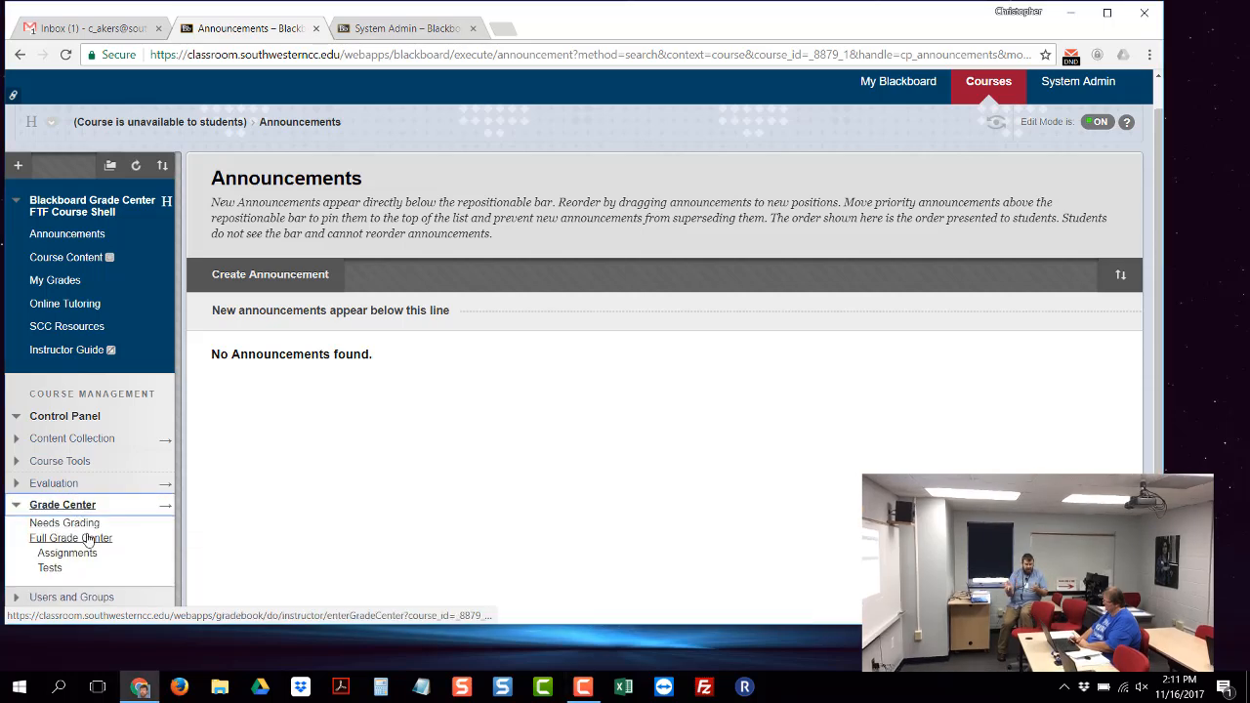
click(166, 509)
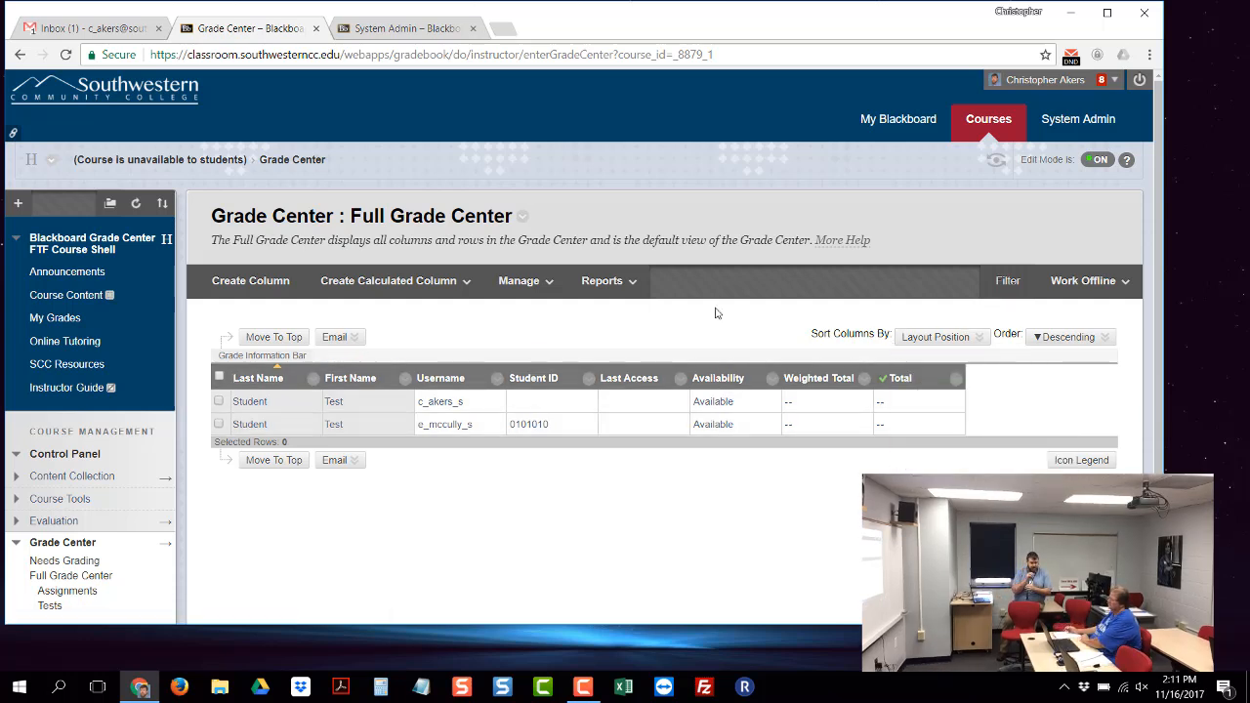
click(548, 287)
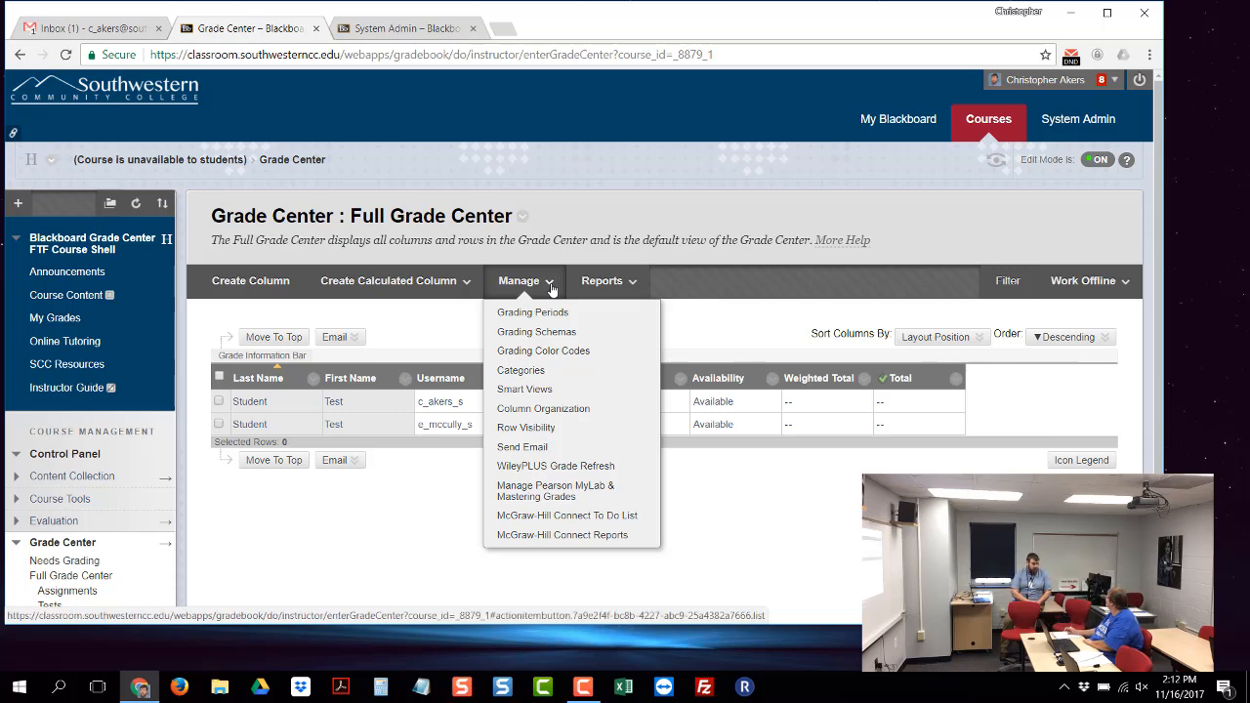
click(523, 371)
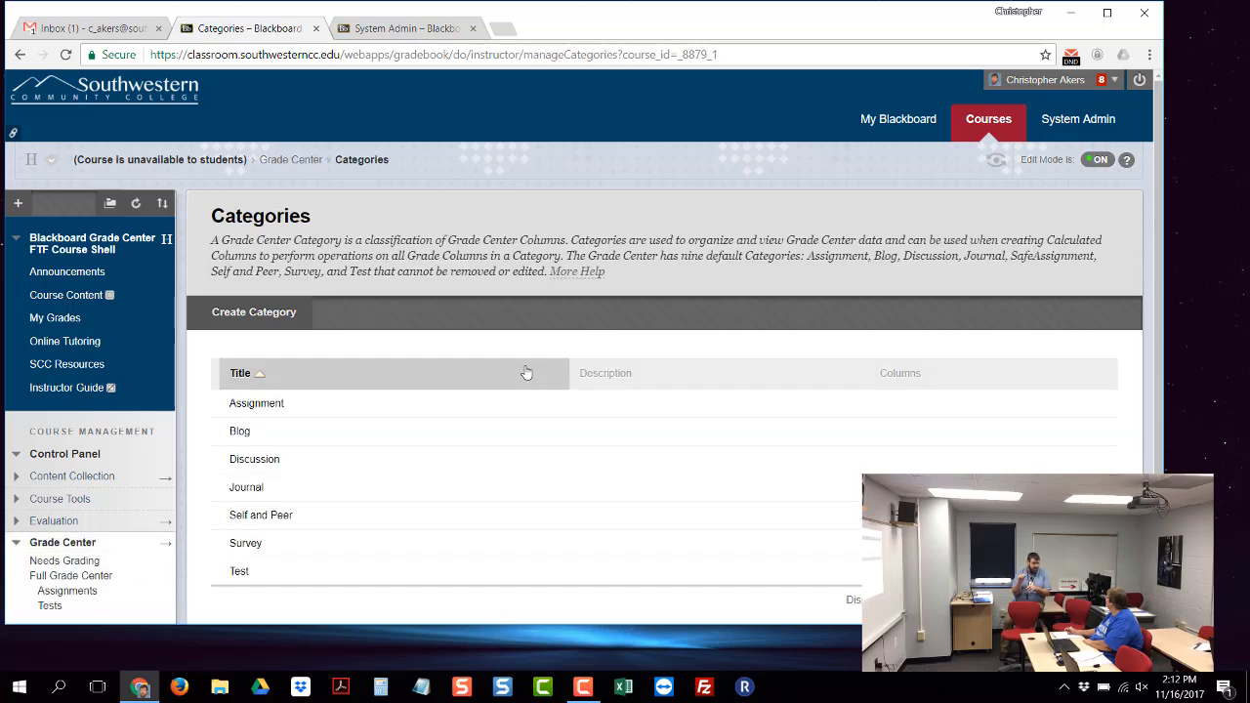
scroll(615, 490, down, 2)
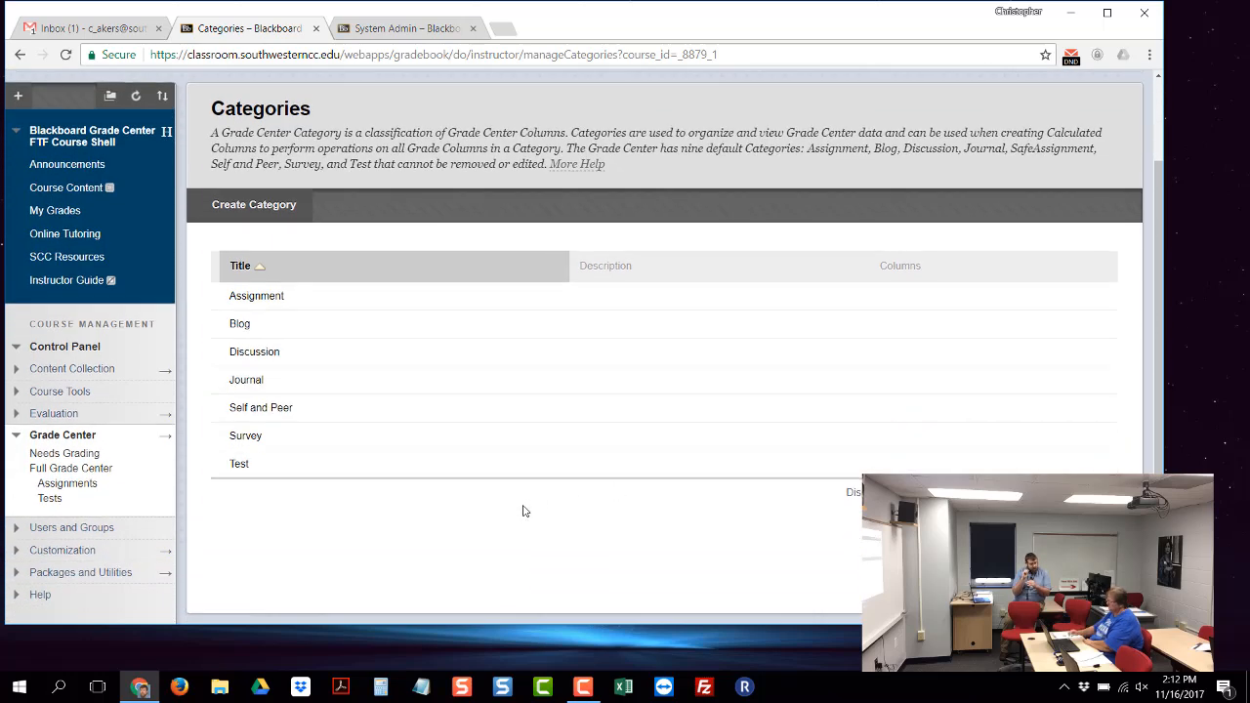
scroll(522, 511, down, 1)
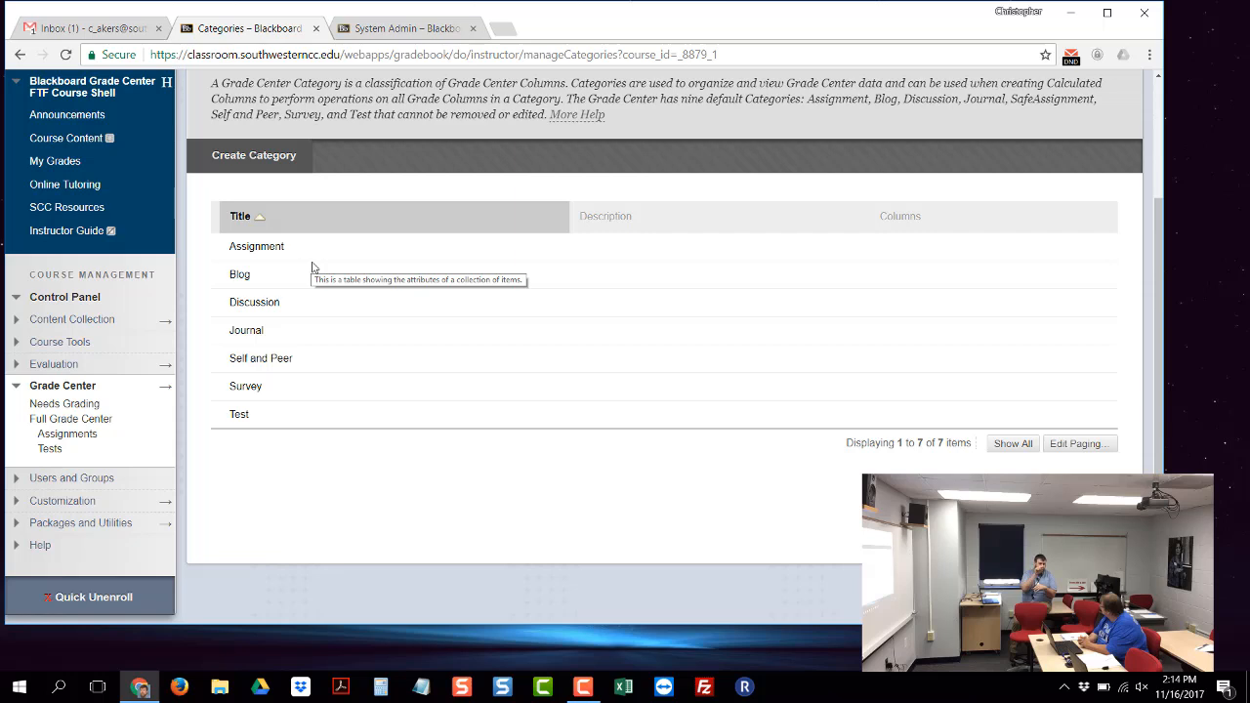
Step: Create a new Grade Center category named Custom
click(270, 160)
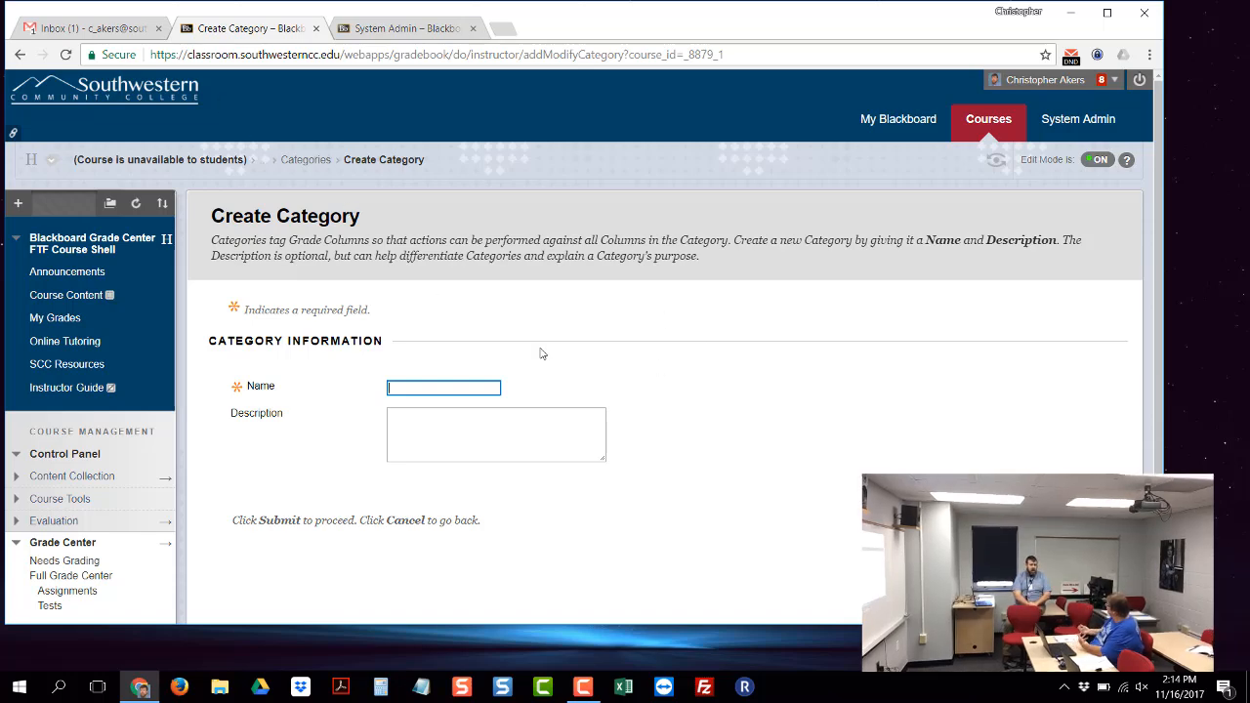
scroll(649, 440, down, 1)
scroll(649, 440, down, 2)
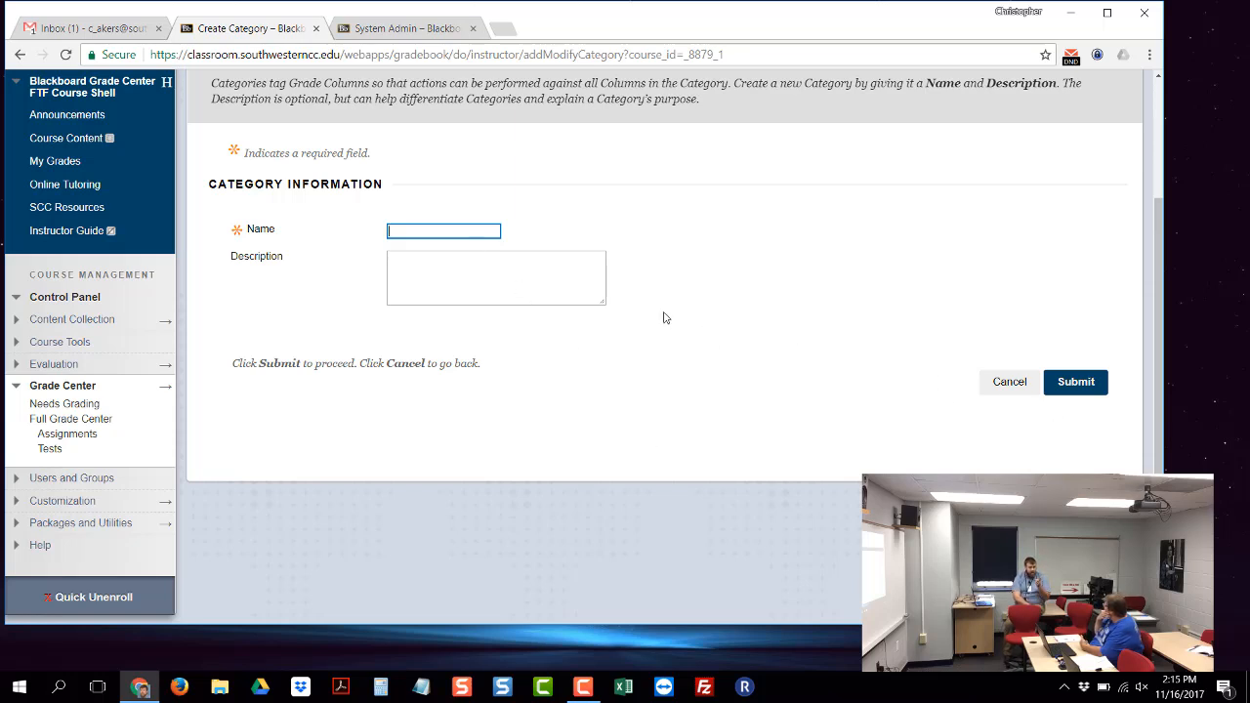
text(Cust)
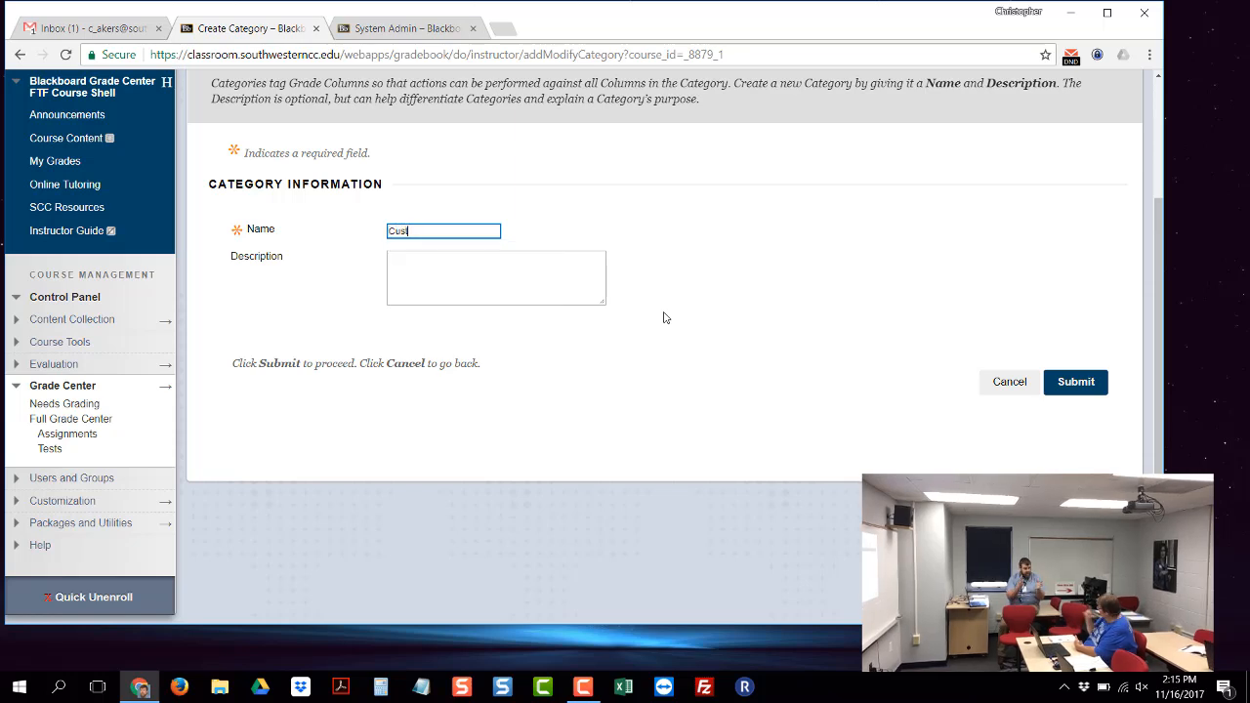
text(o)
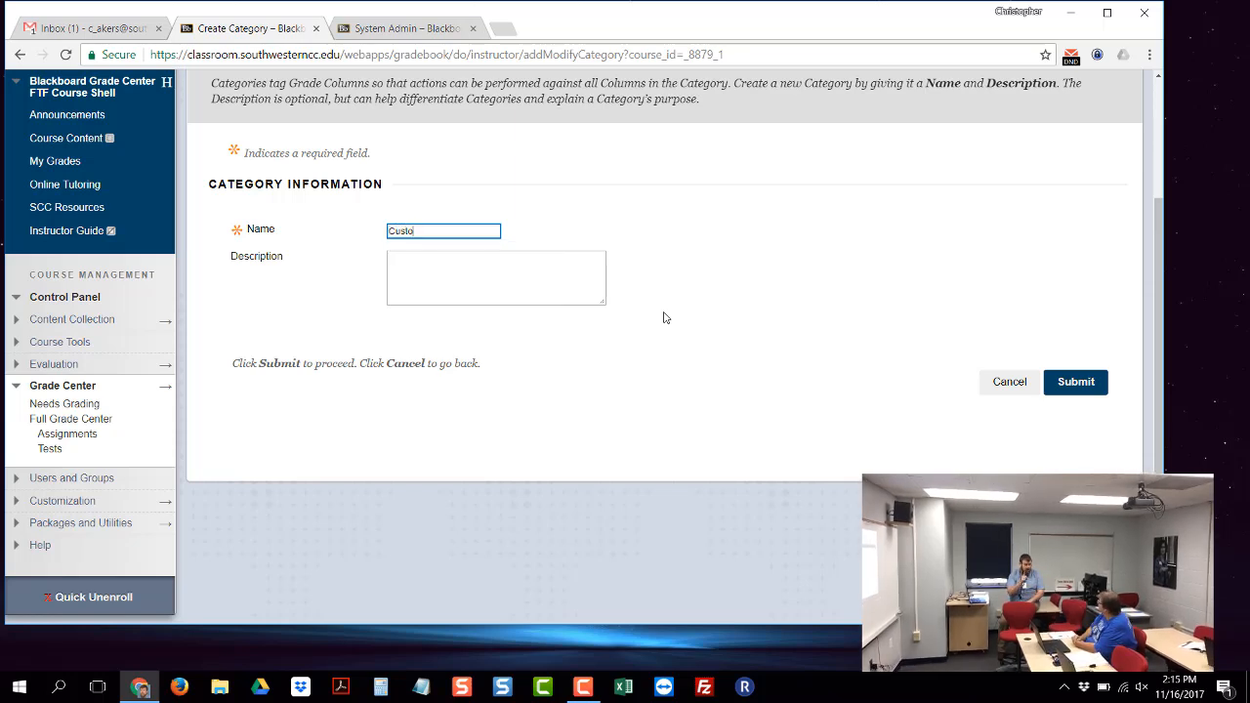
text(m)
click(1074, 382)
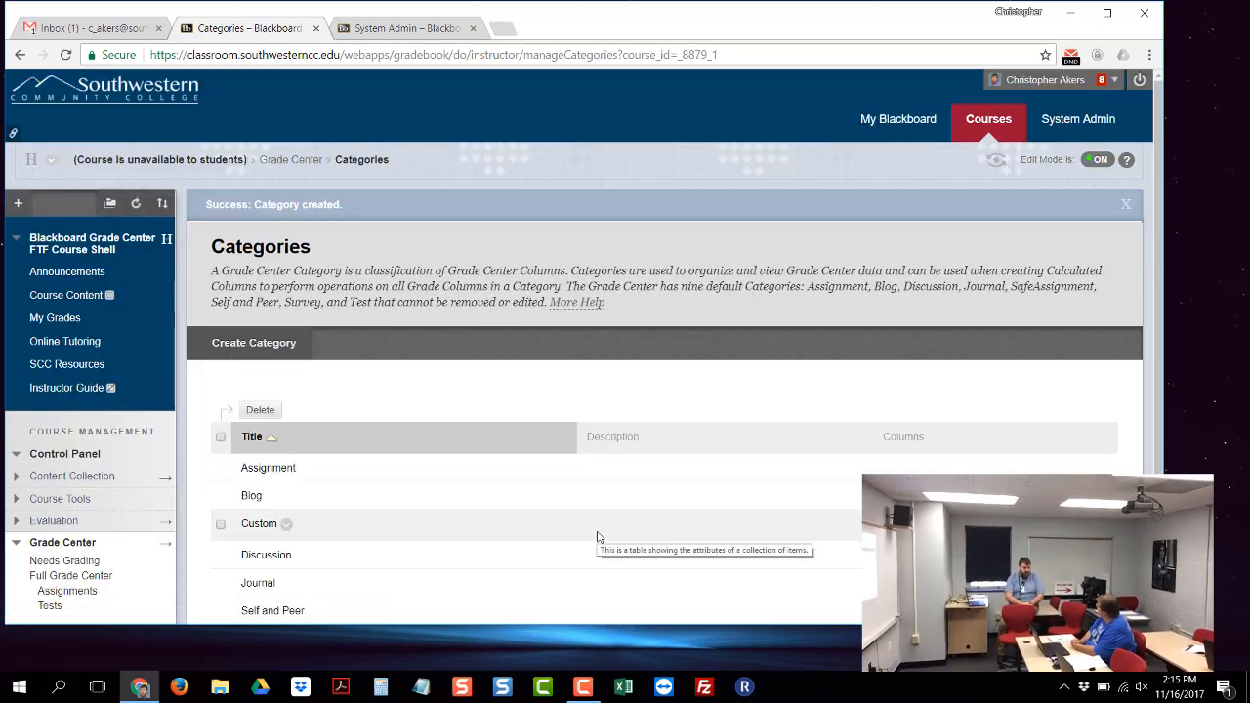
scroll(597, 537, down, 2)
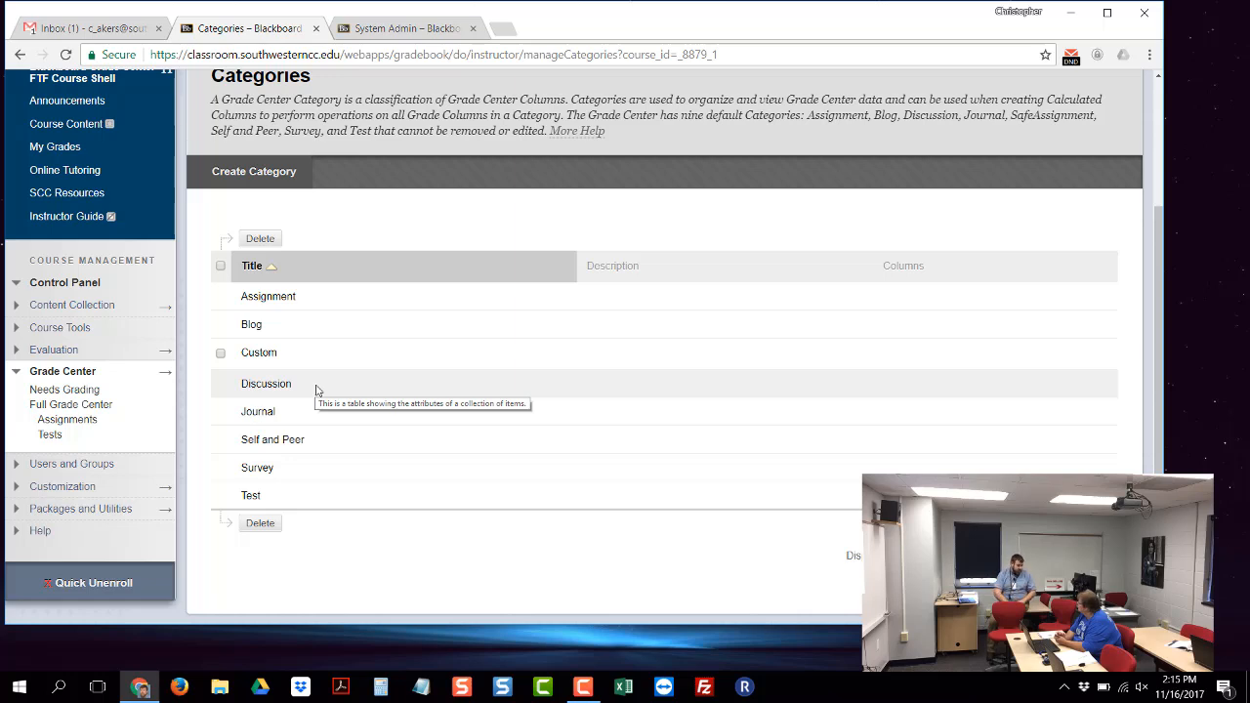
Step: Return to the Full Grade Center and start a new grade column named Paper 1
click(19, 58)
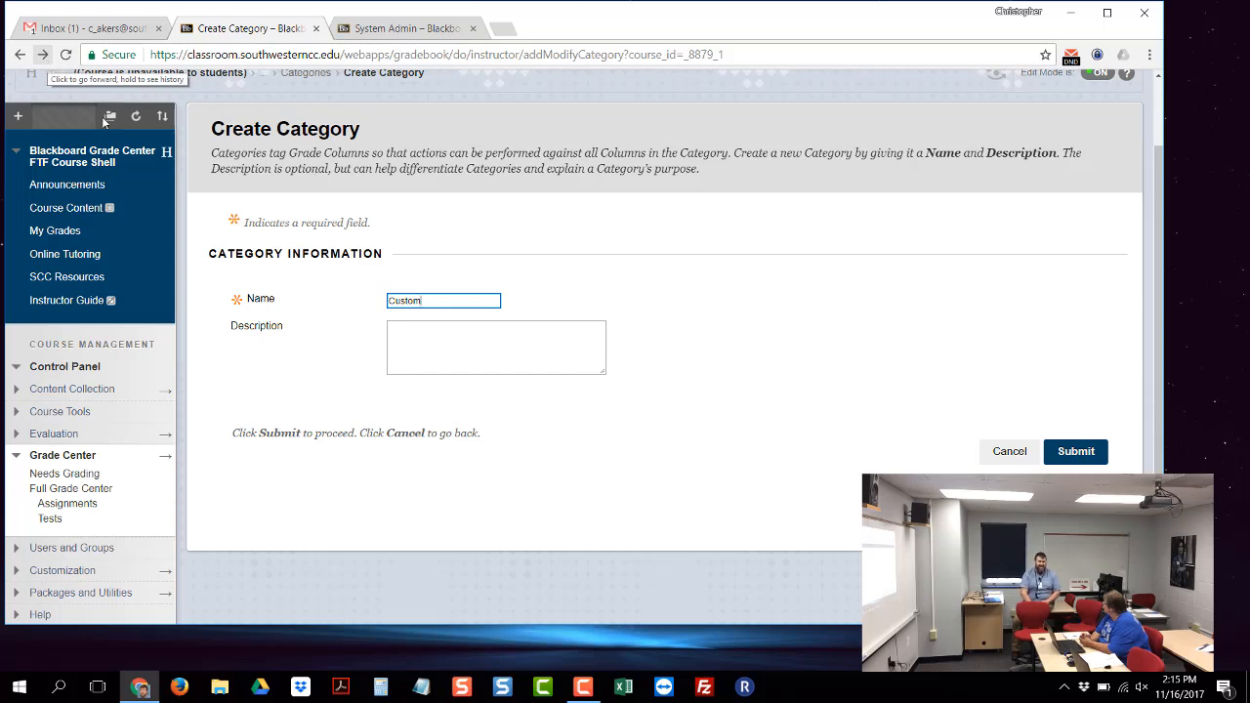
click(167, 456)
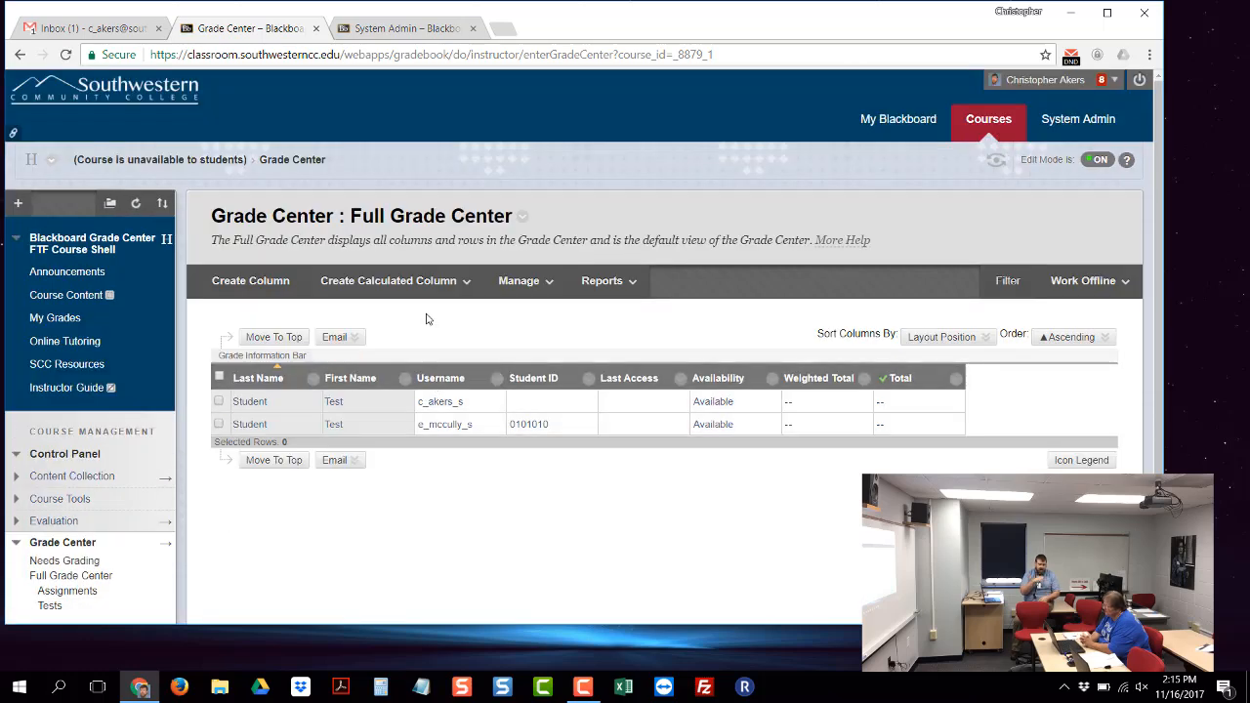
click(337, 337)
click(383, 321)
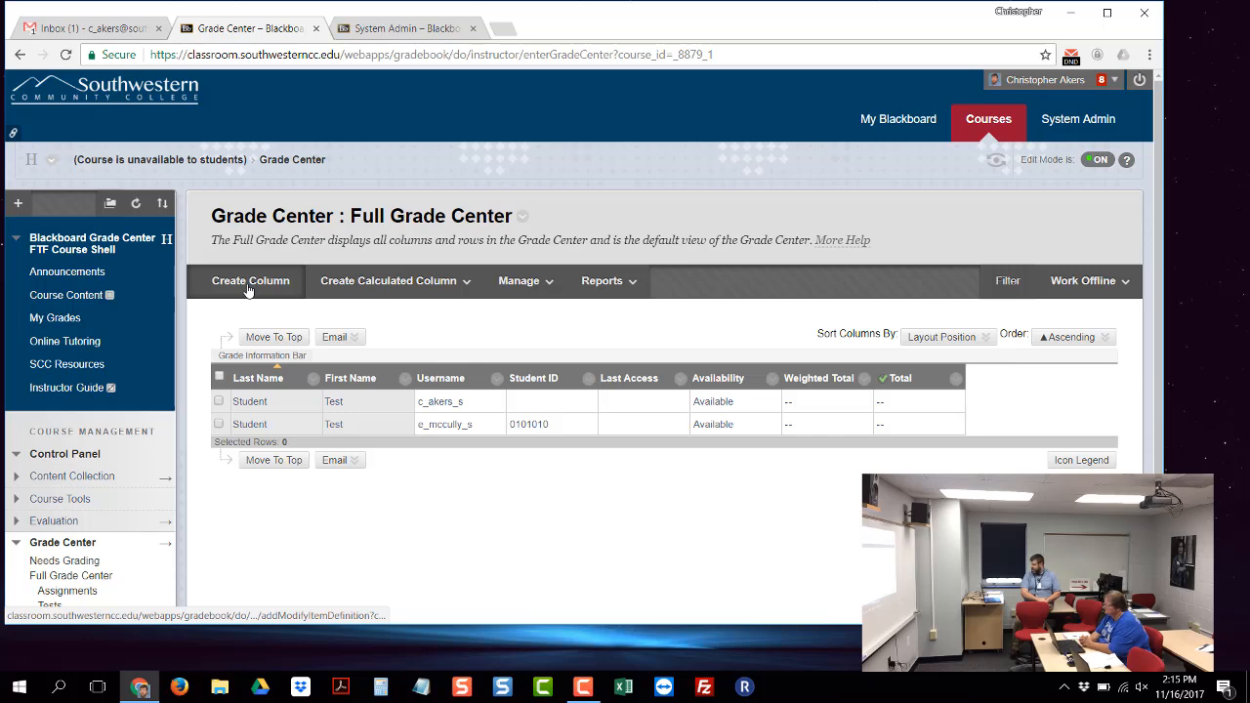
click(248, 289)
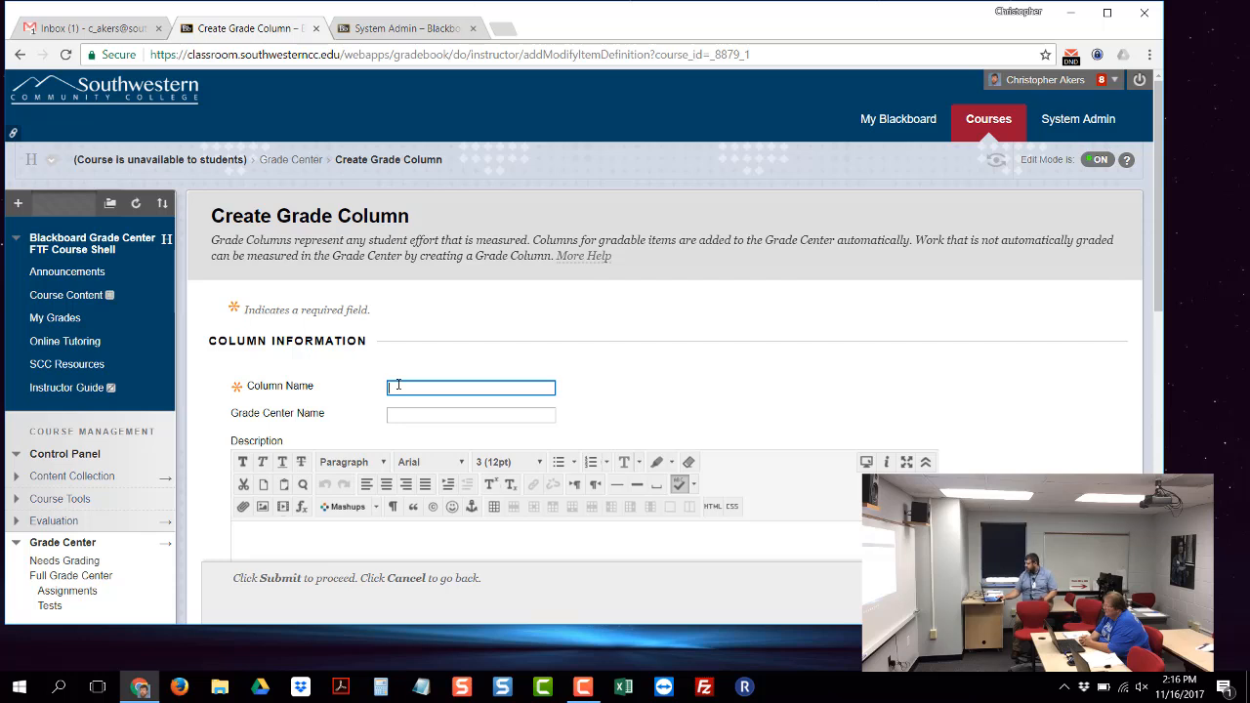
text(Paper)
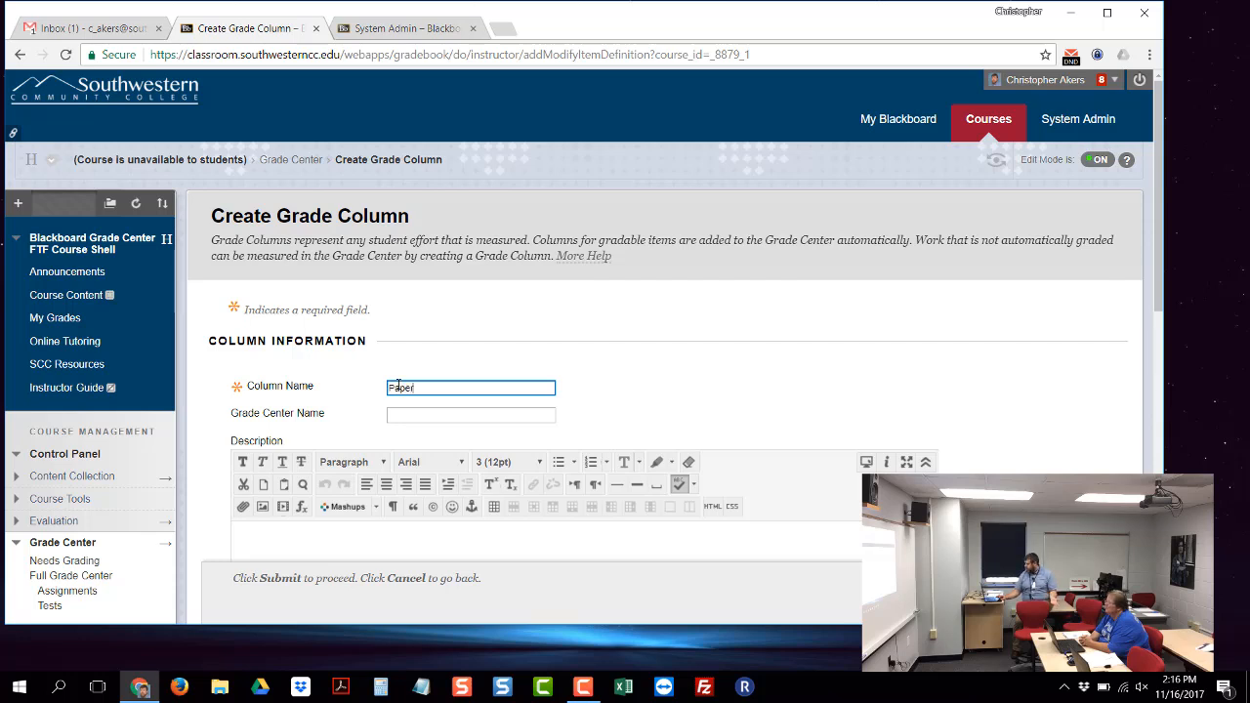
text( 1)
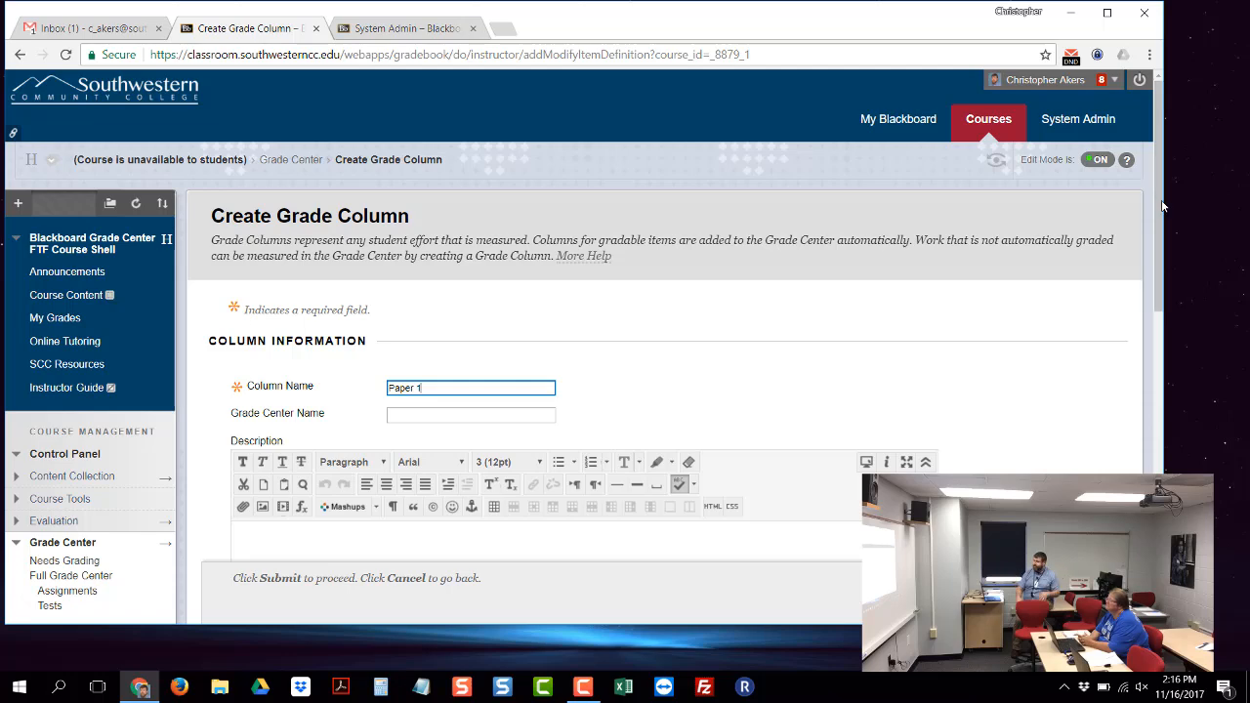
Step: Examine the primary display options available for the grade column, keeping Score selected
drag(1160, 208, 1154, 324)
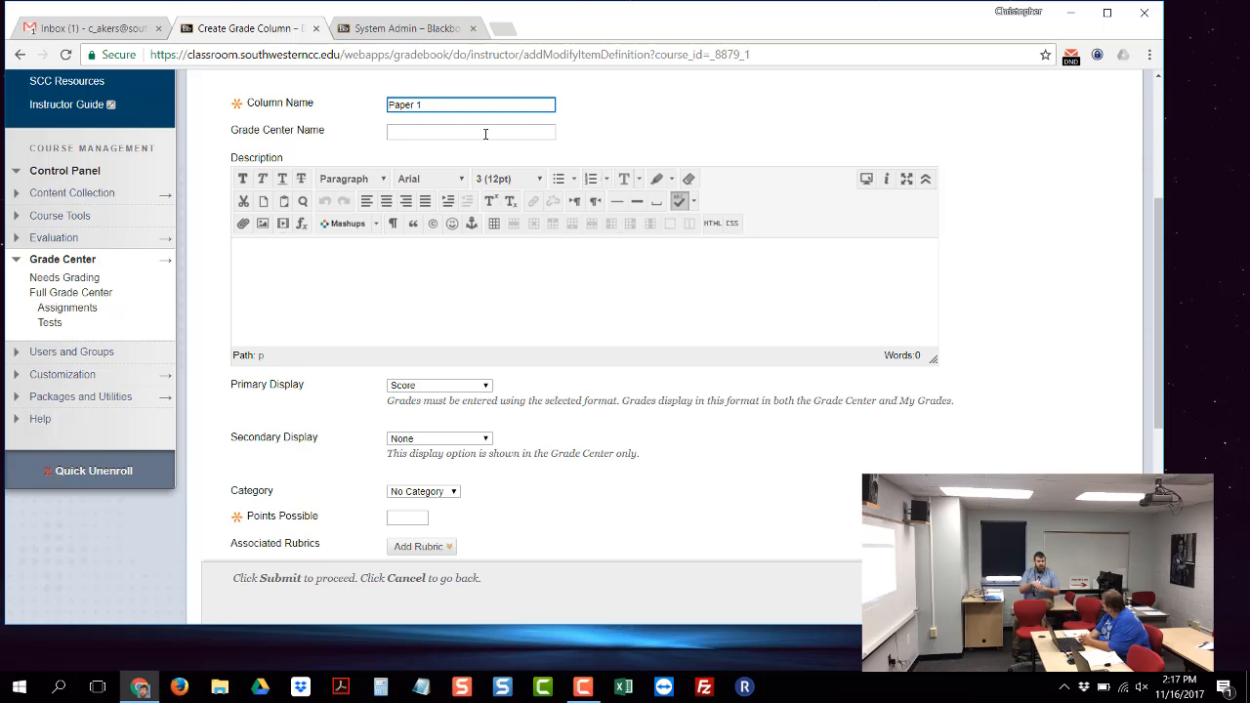
click(480, 387)
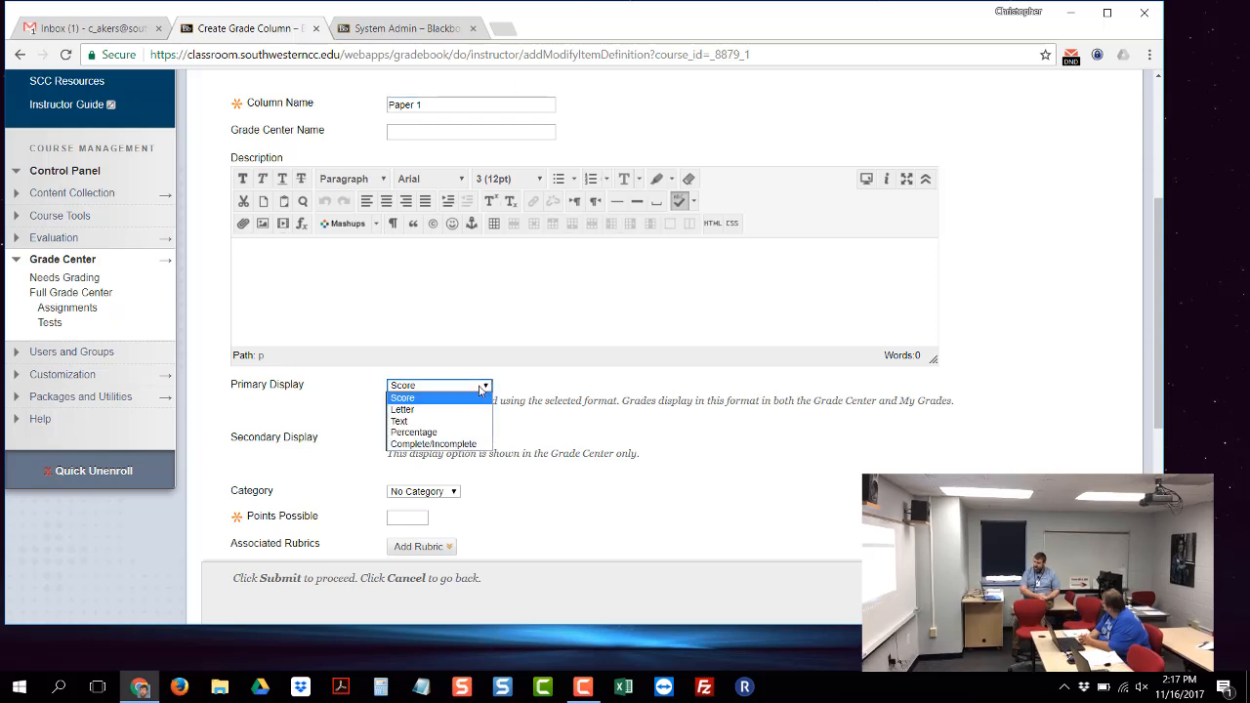
click(479, 387)
click(480, 386)
click(480, 387)
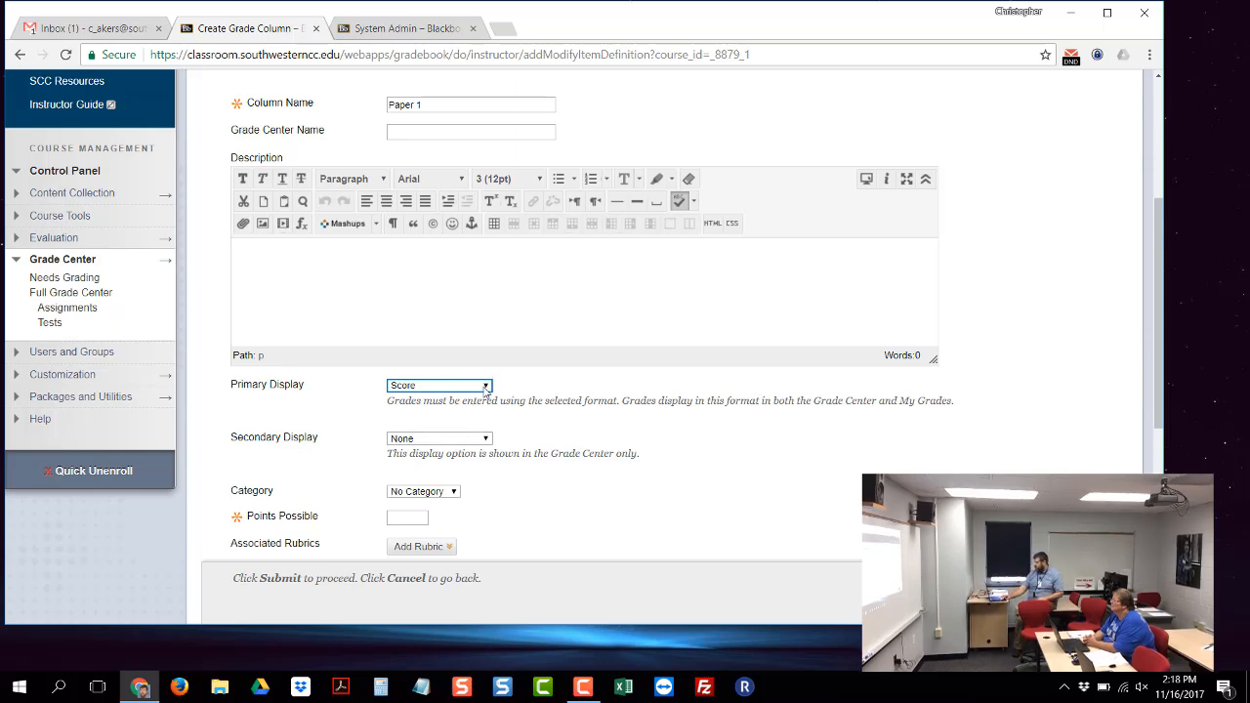
click(486, 386)
click(485, 386)
click(486, 386)
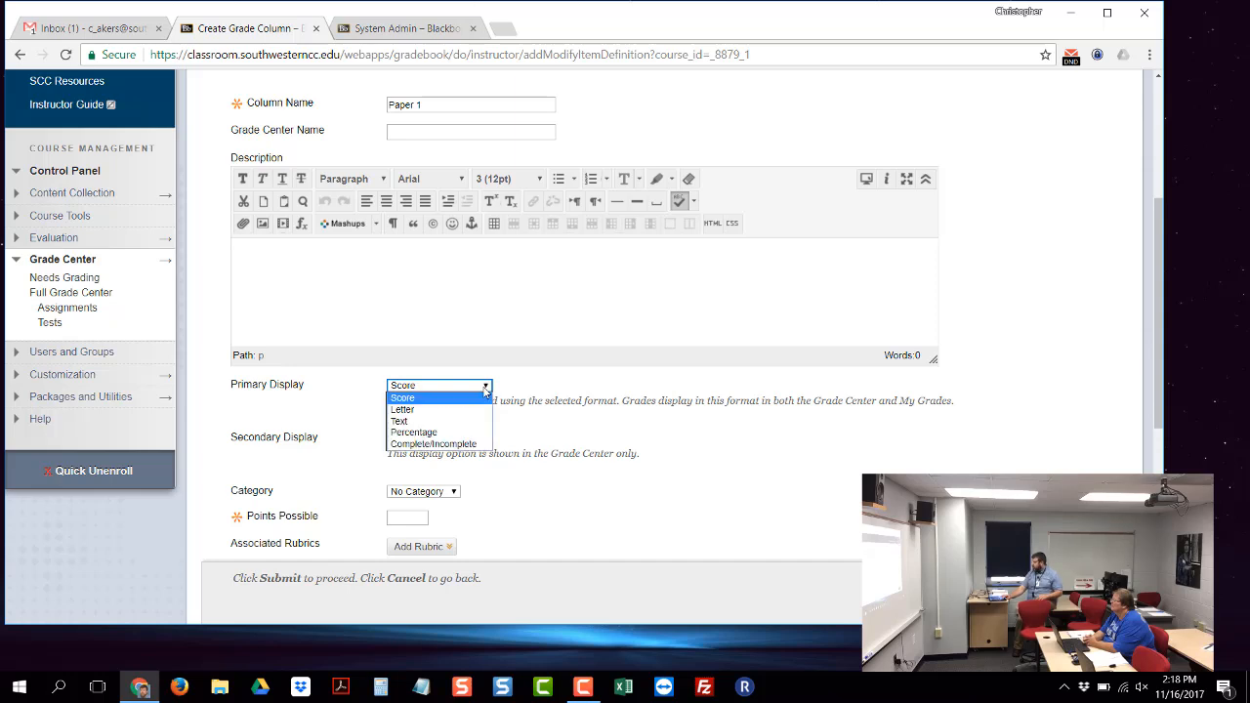
click(486, 386)
click(485, 386)
click(485, 386)
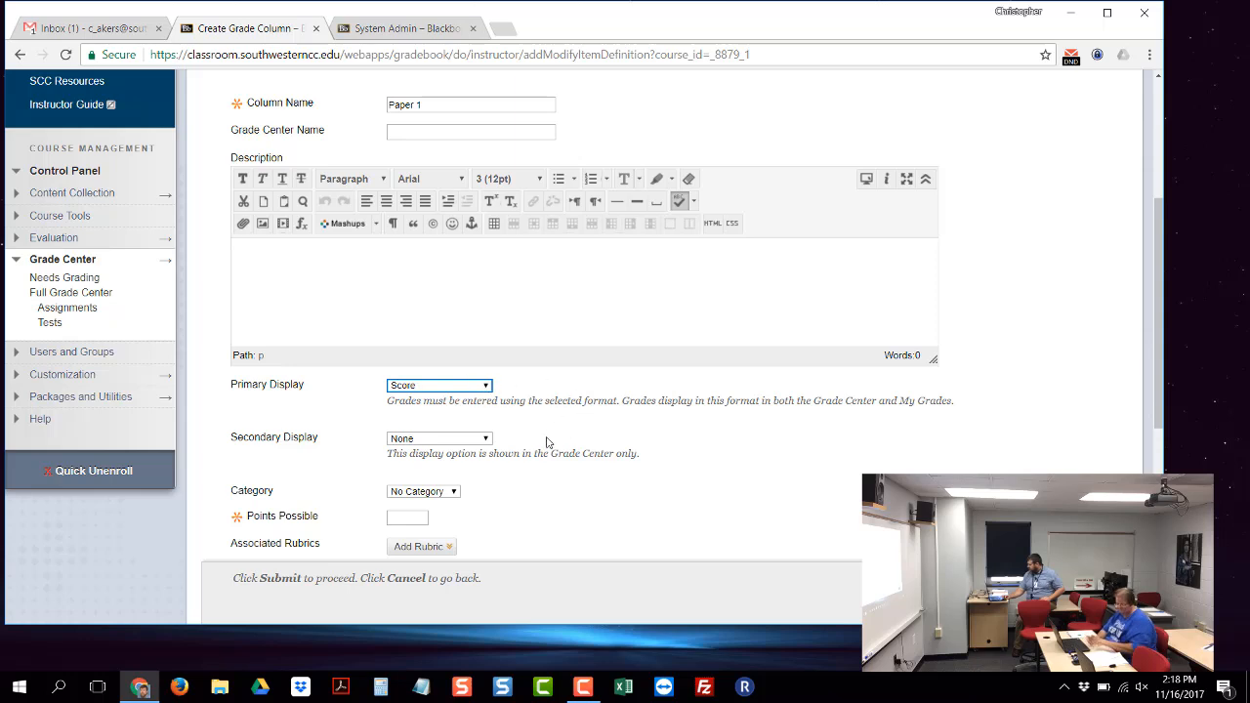
Step: Assign the Paper 1 column to the Assignment category
scroll(547, 442, down, 1)
scroll(547, 442, down, 1)
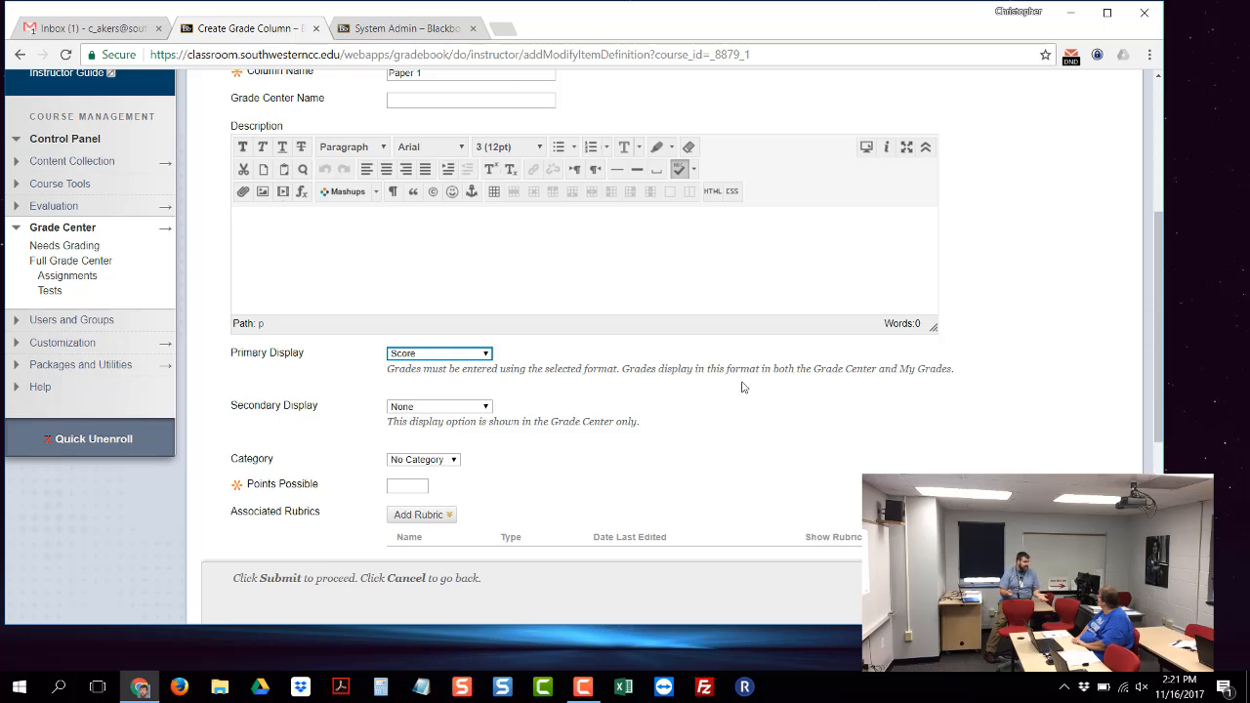
scroll(771, 391, down, 2)
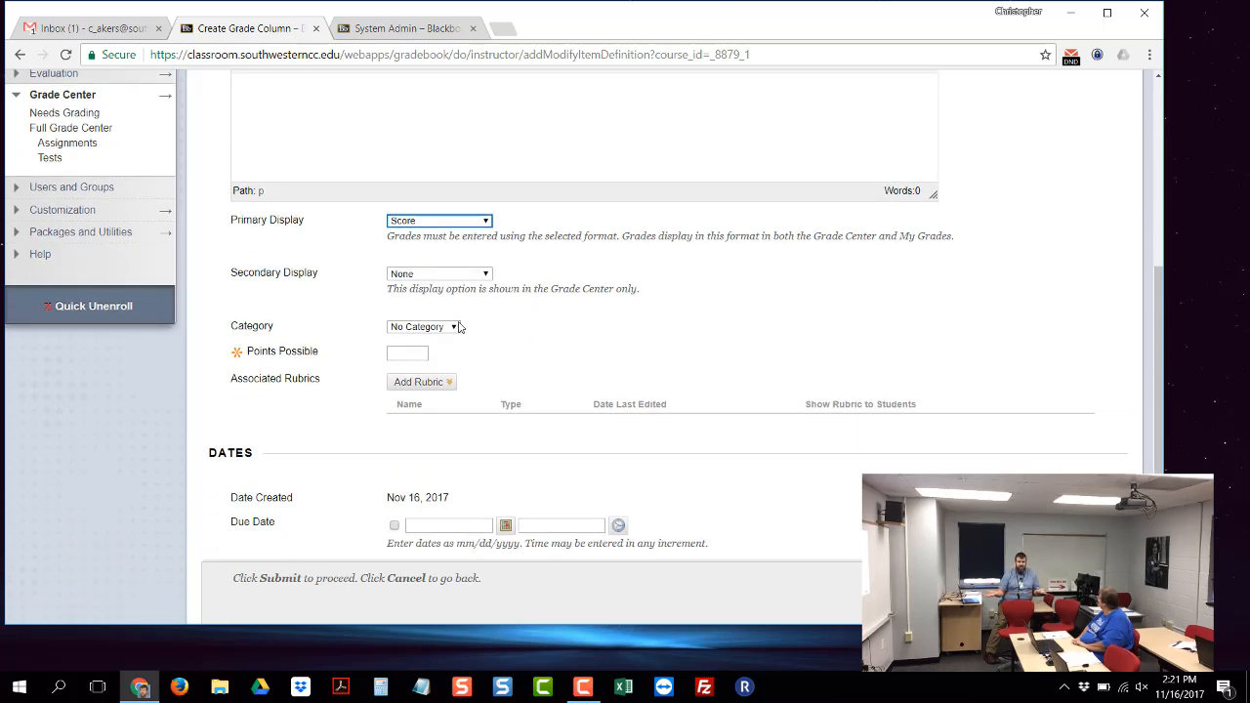
click(452, 329)
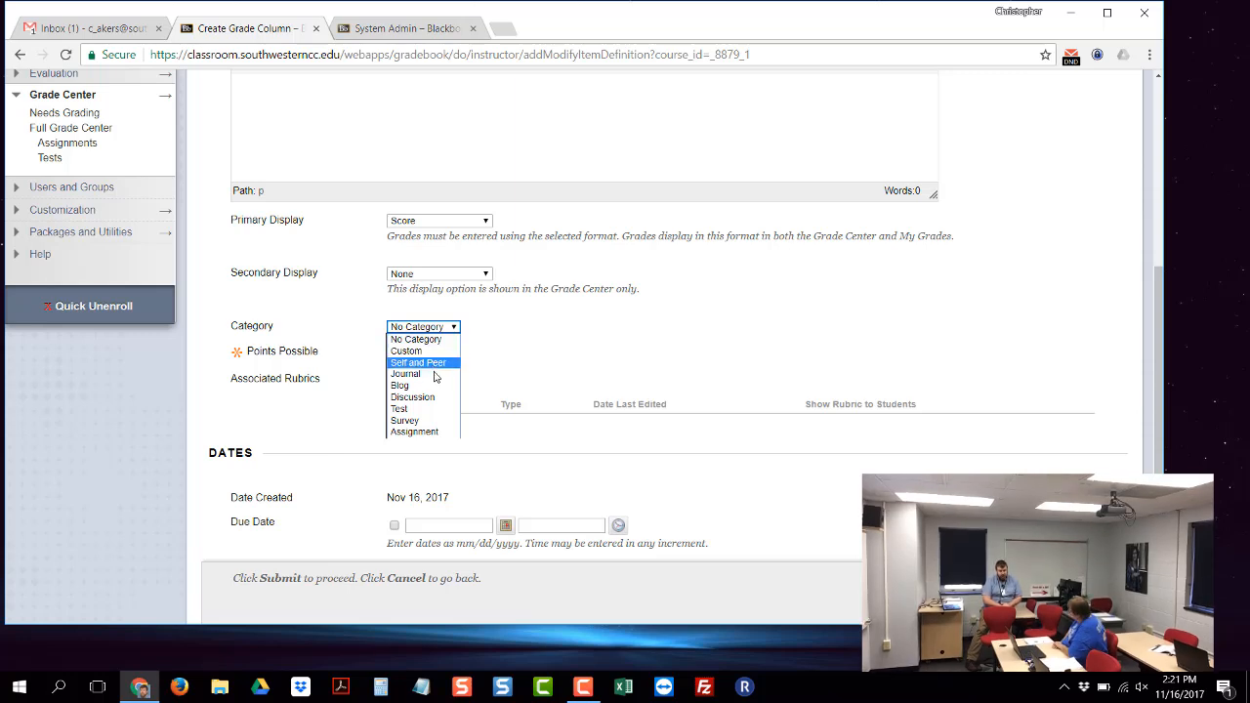
click(413, 433)
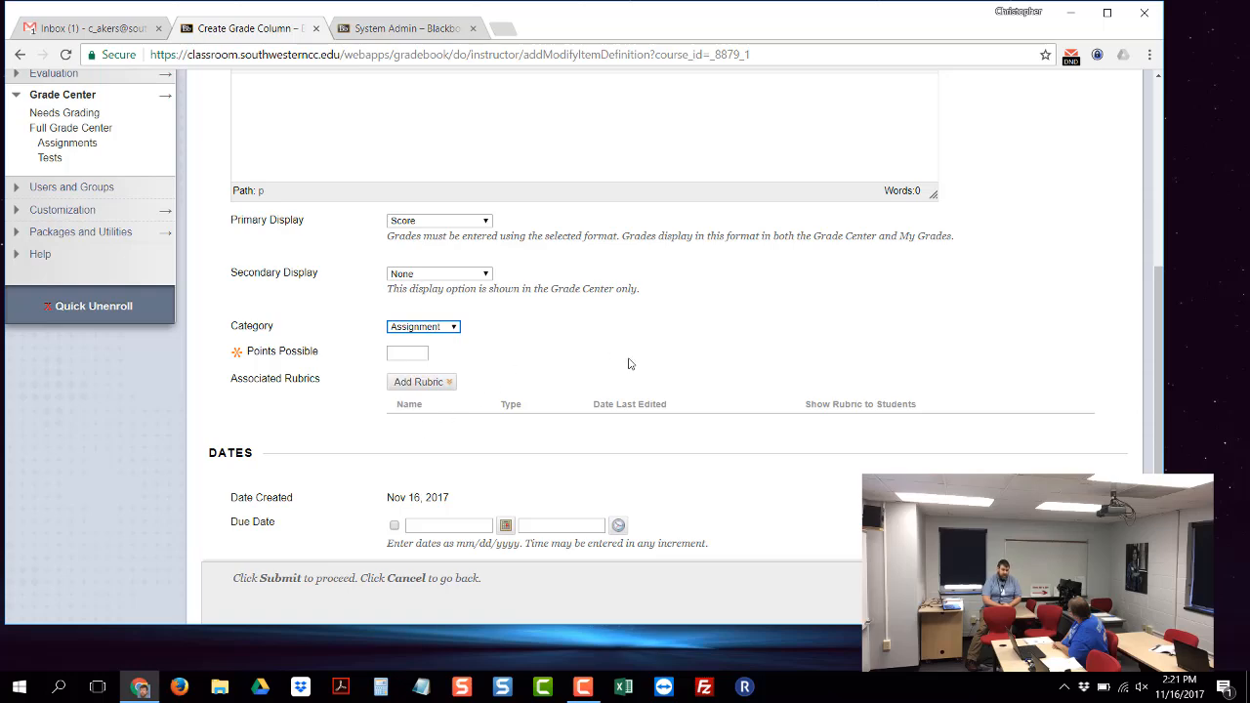
Step: Set the column's points possible to 100 and submit the new grade column
scroll(629, 363, down, 2)
scroll(538, 245, up, 2)
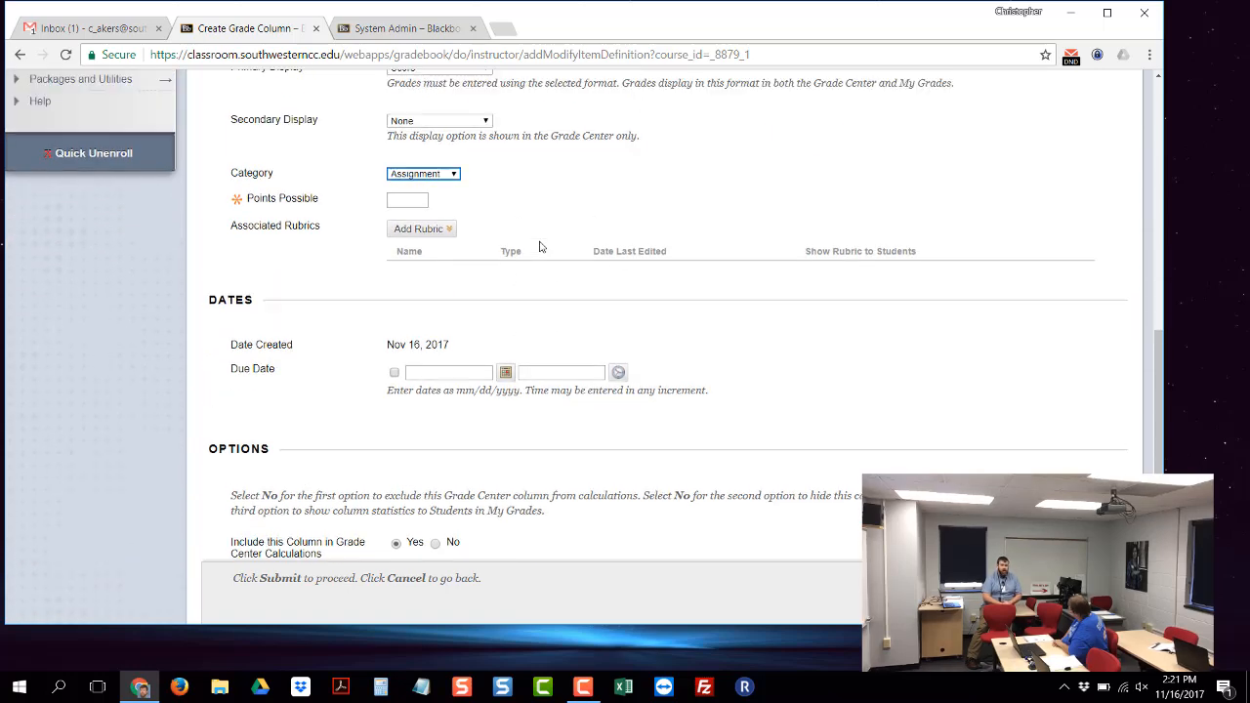
click(414, 365)
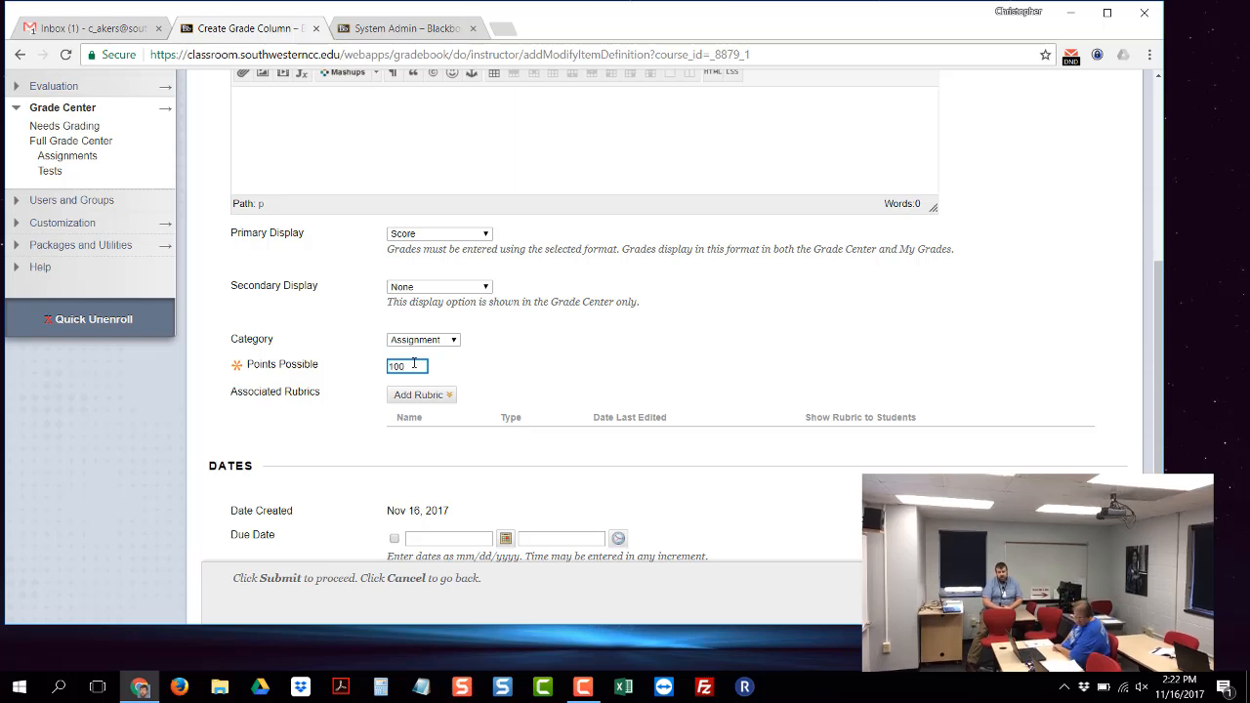
scroll(493, 416, down, 3)
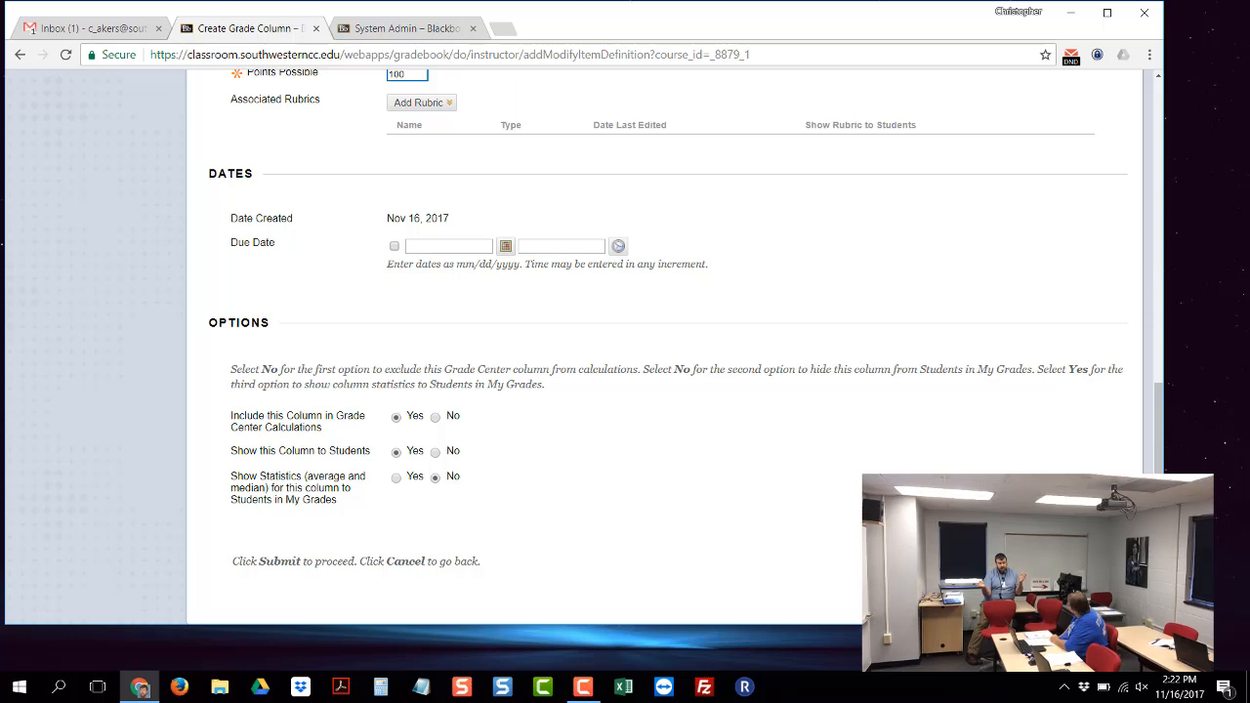
click(908, 543)
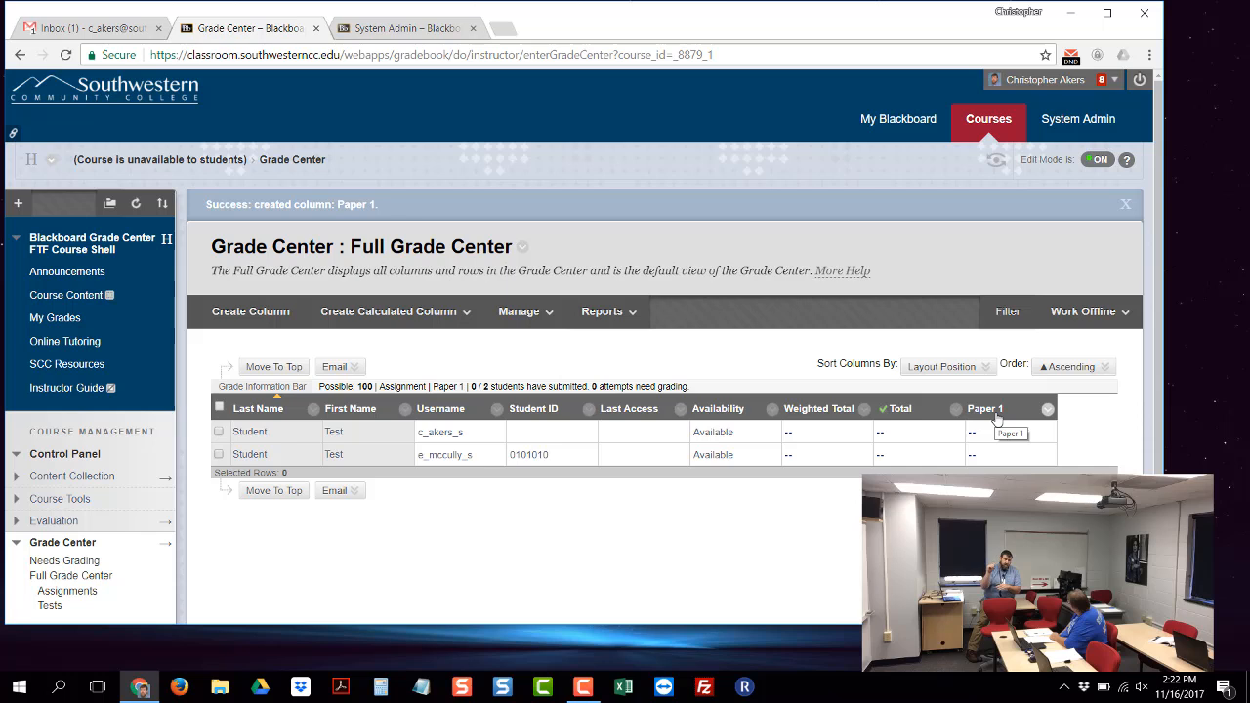
Step: Open the Course Content area and examine the assessment and tool types that can be added there
click(86, 296)
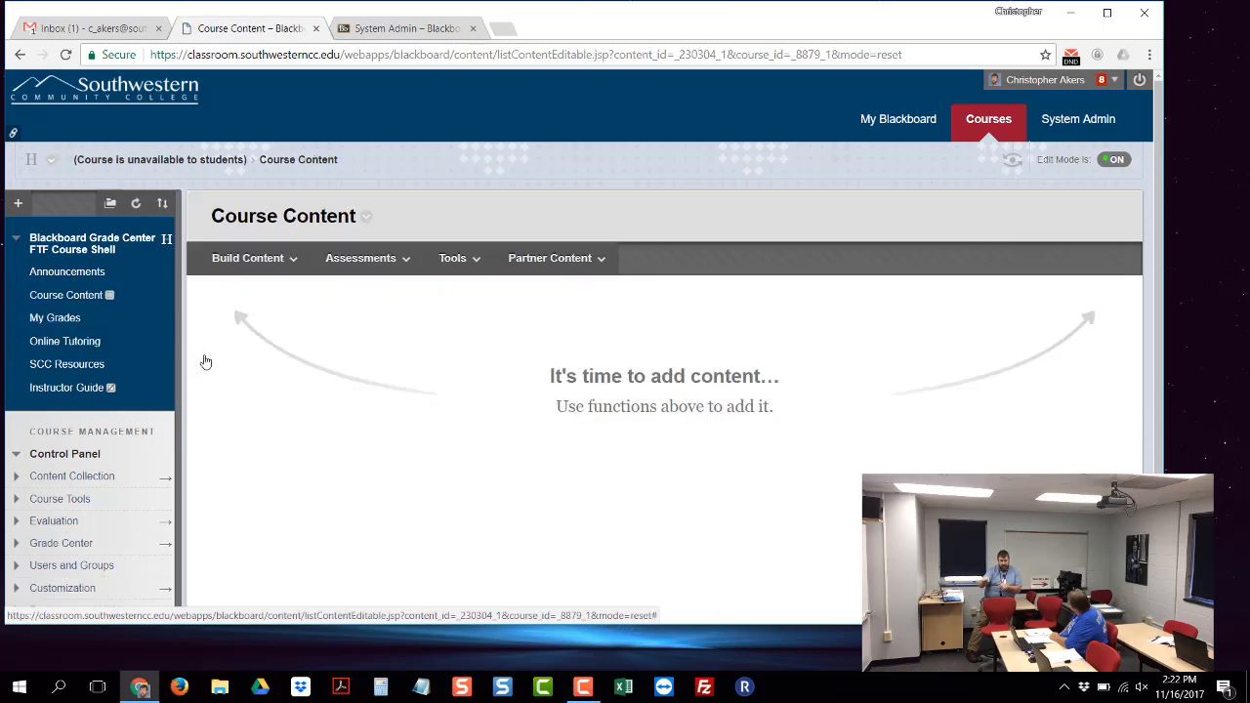
click(284, 260)
click(361, 266)
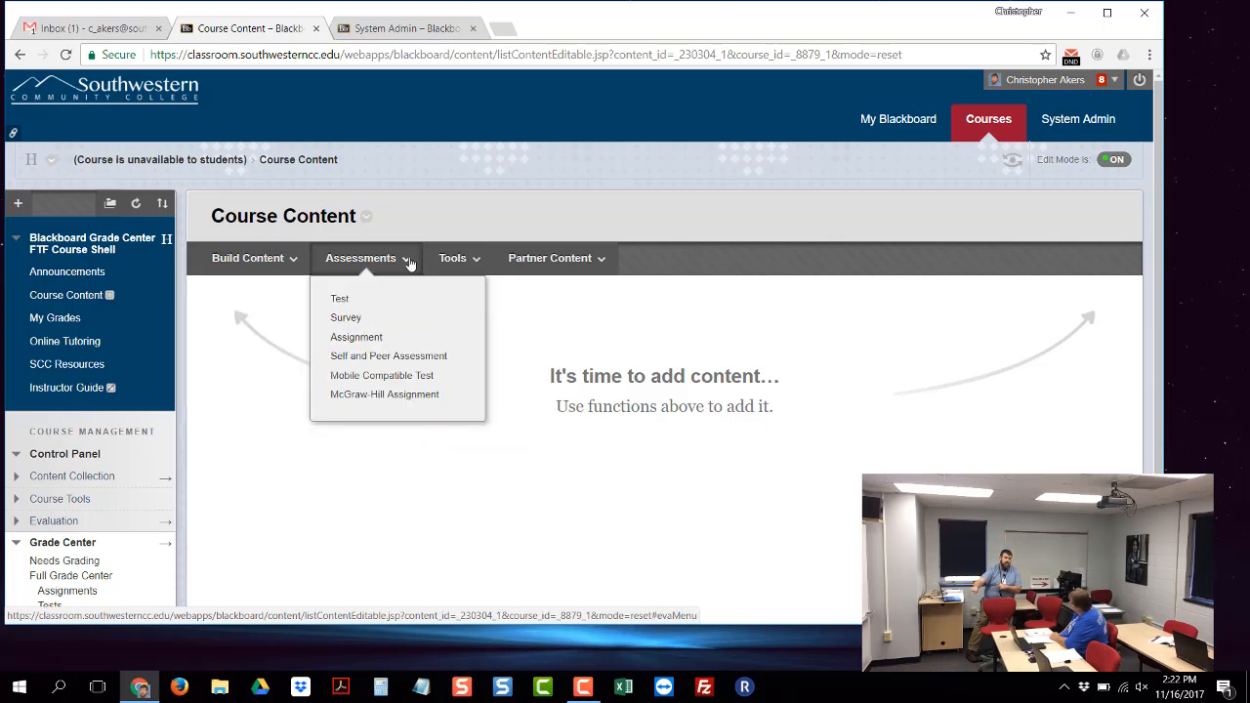
click(451, 258)
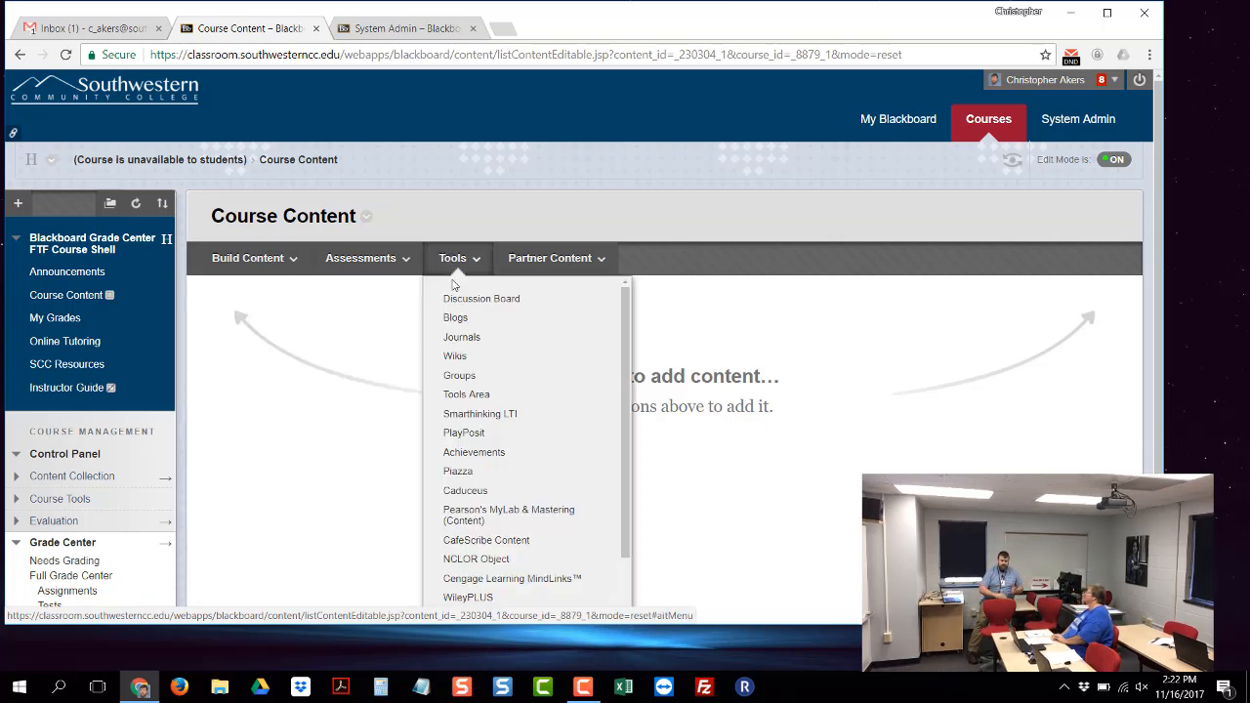
click(405, 262)
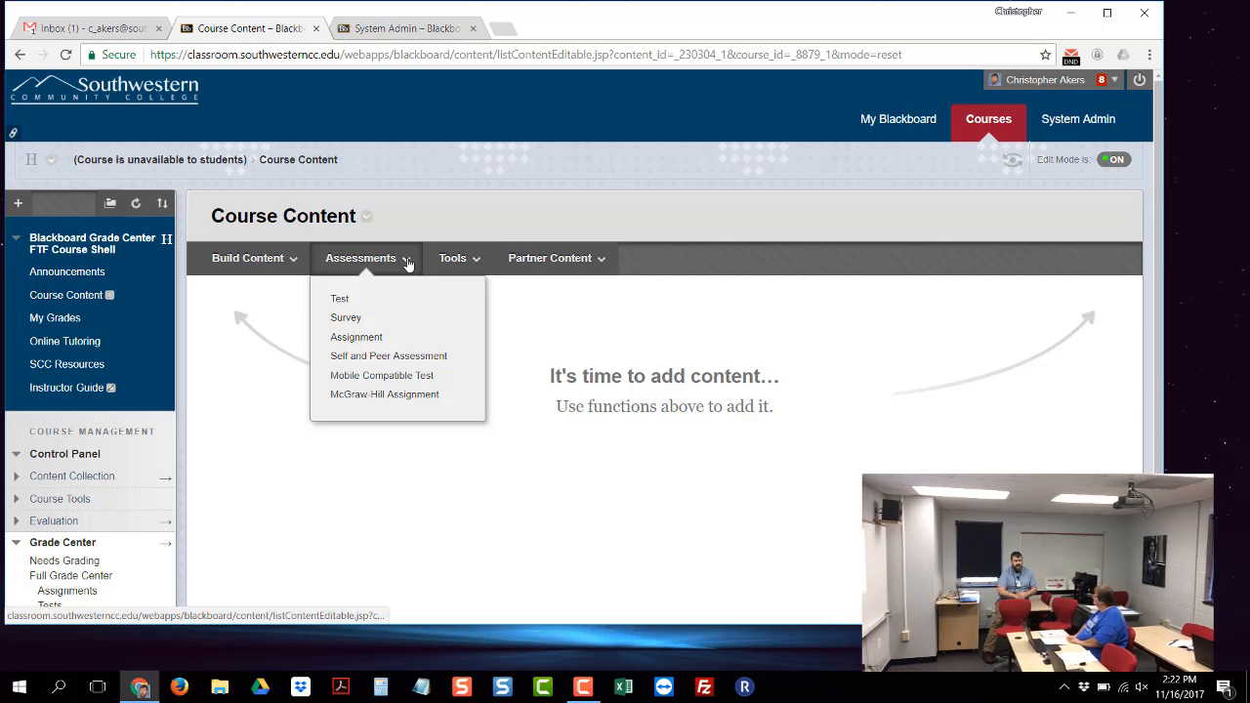
Step: Start a new assignment in the Course Content area and name it Paper 2
click(359, 338)
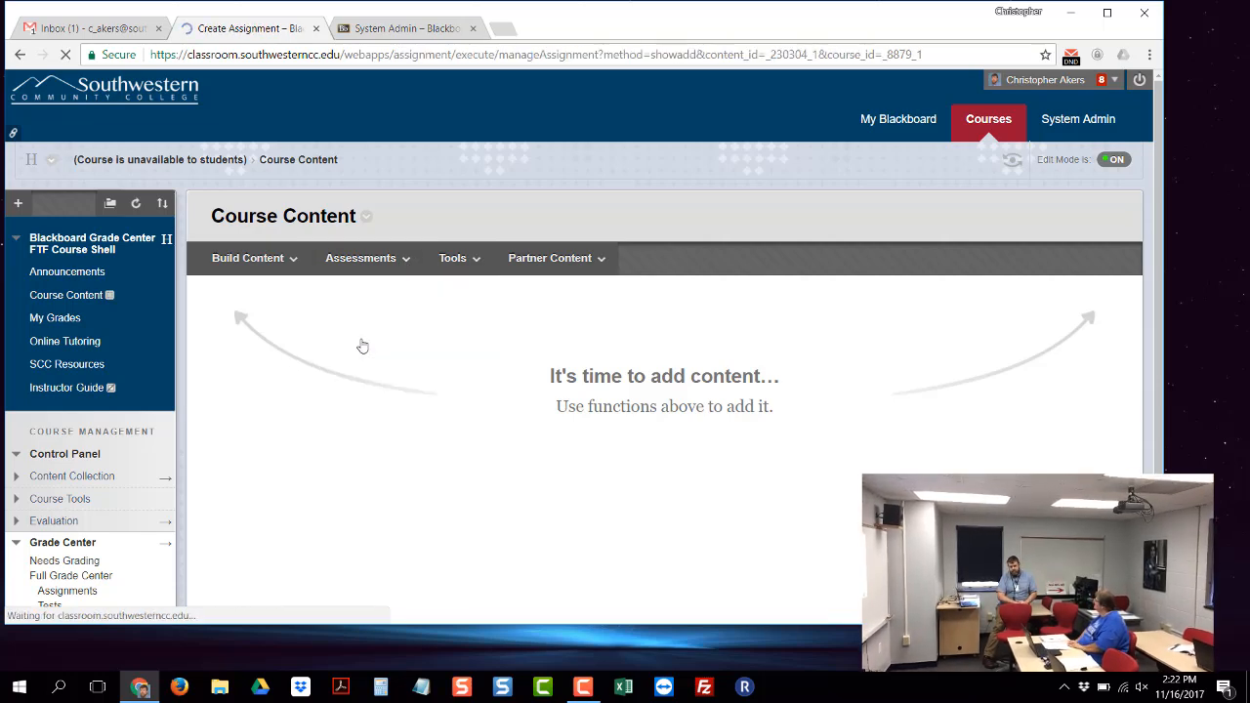
click(482, 369)
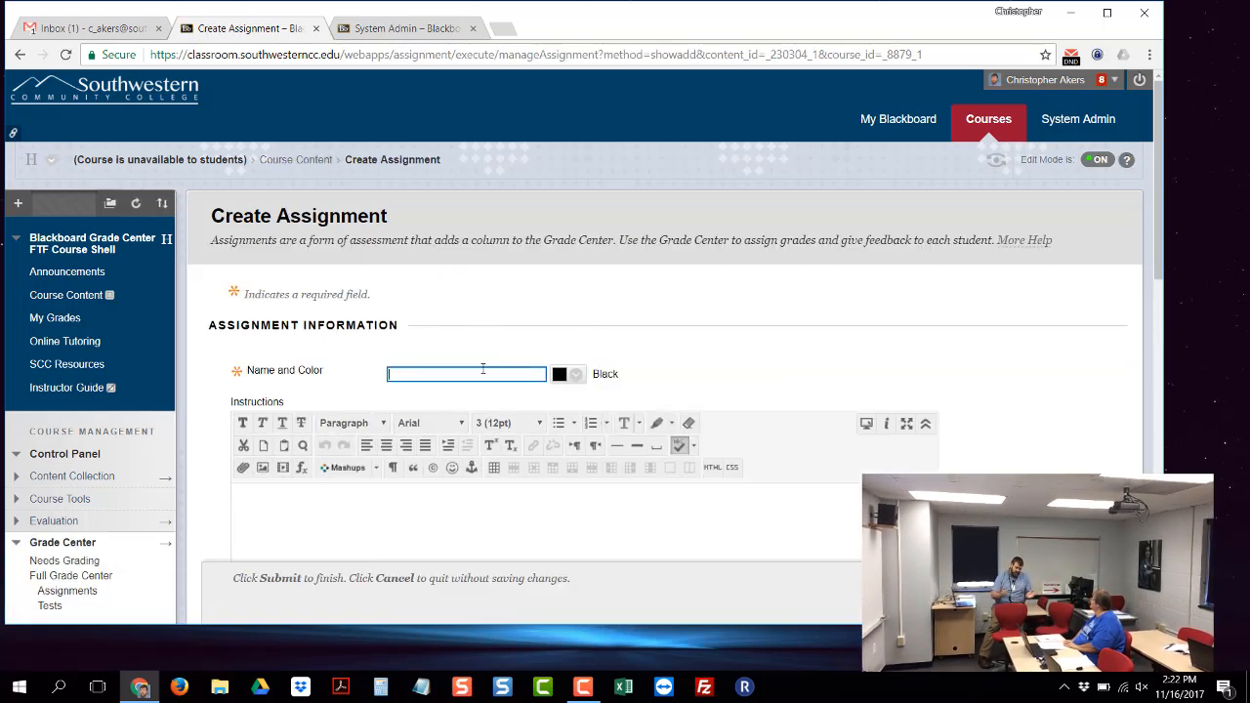
text(Paper 2)
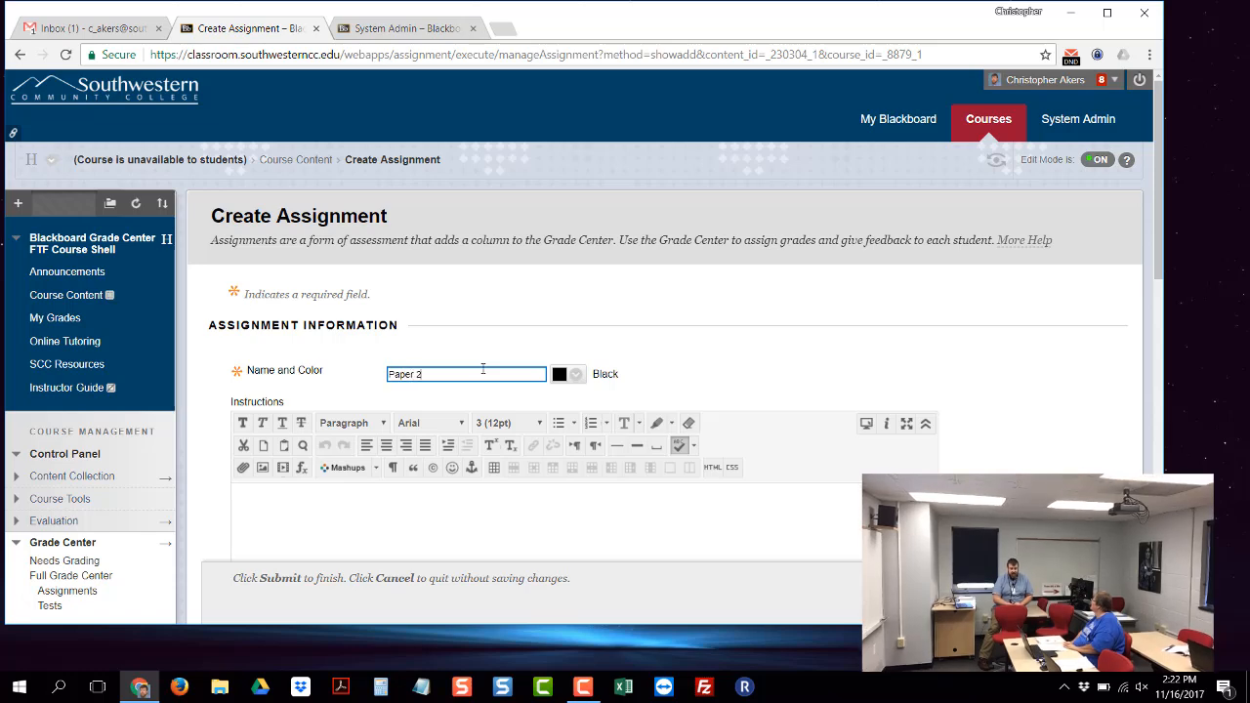
Step: Enter the assignment instructions "Write a really long paper and submit it here."
scroll(408, 489, down, 3)
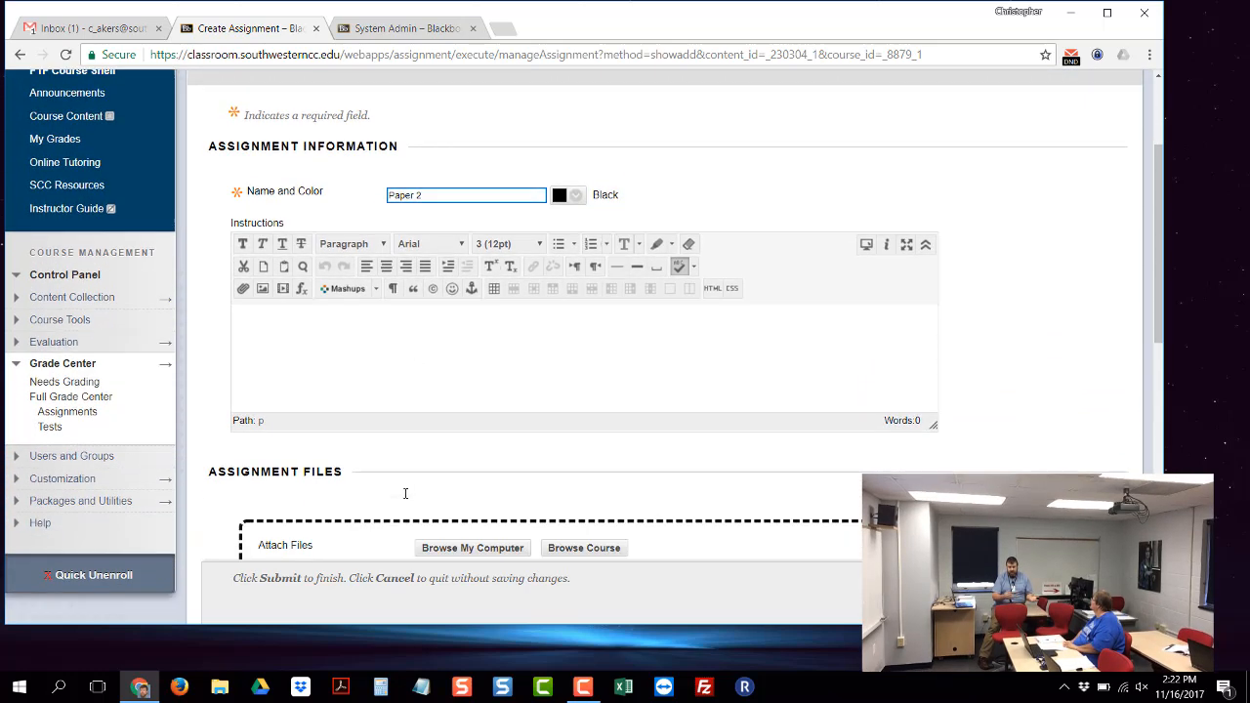
scroll(411, 485, down, 4)
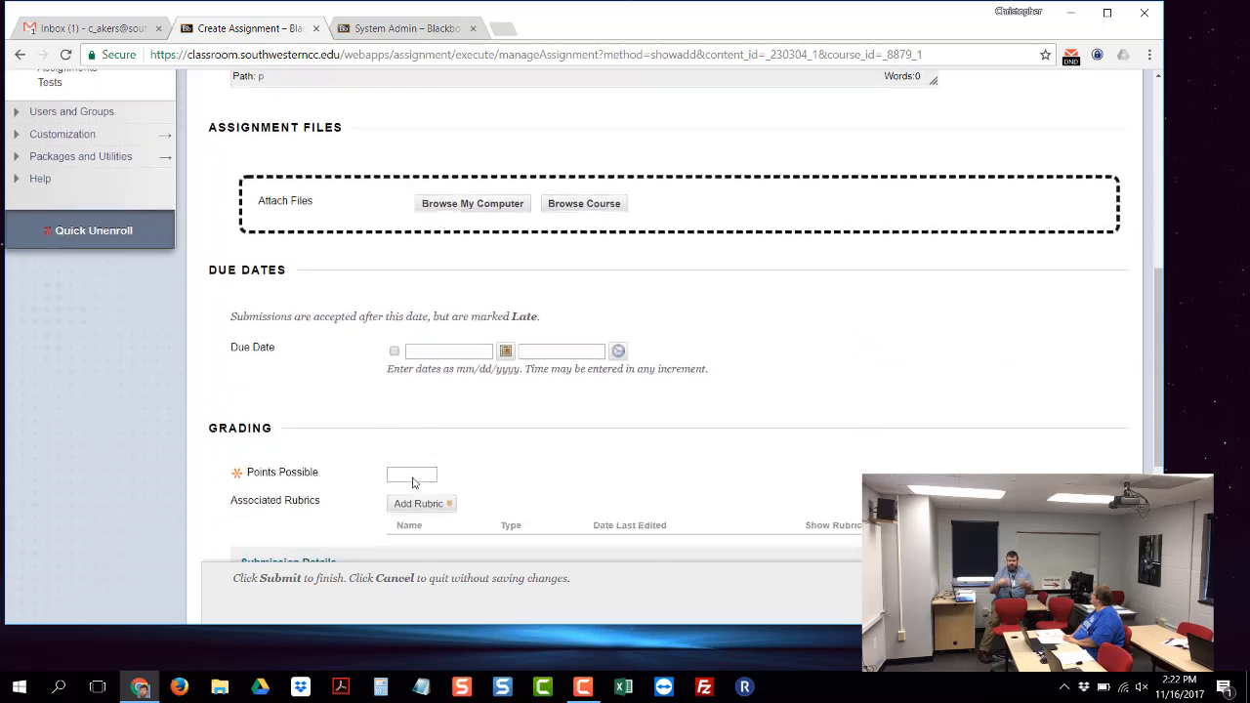
scroll(413, 478, up, 4)
click(386, 344)
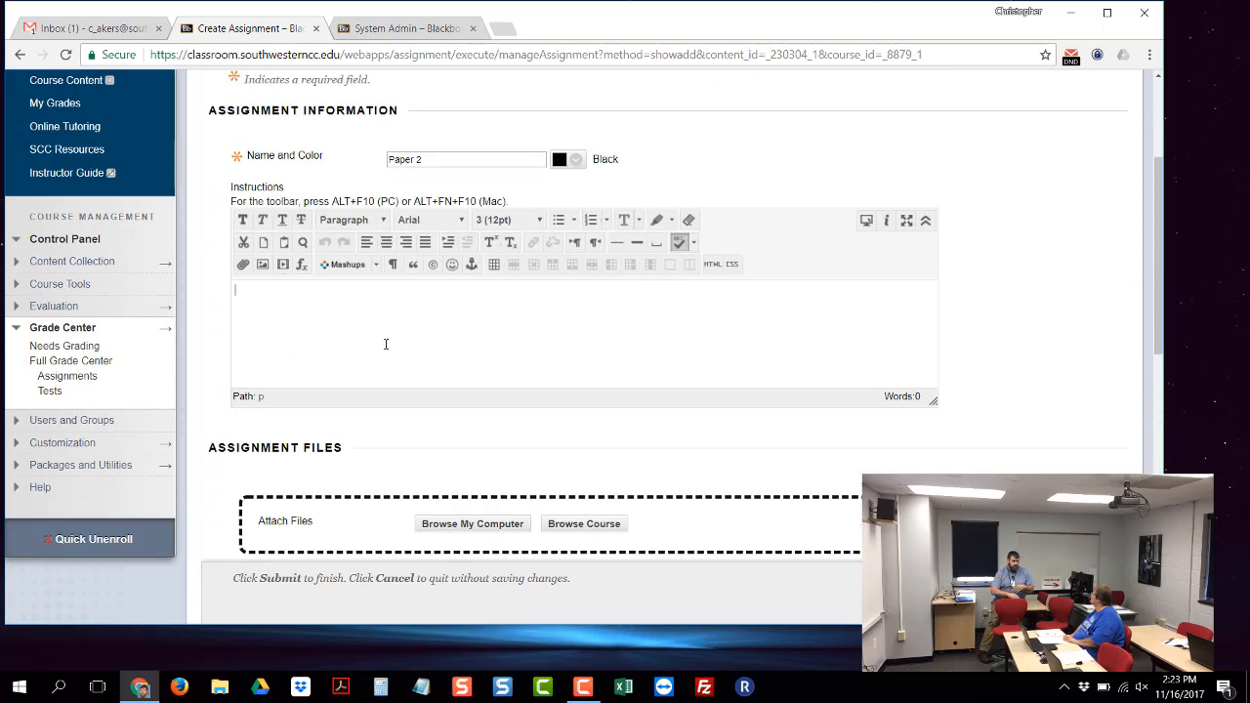
text(Wro)
key(BackSpace)
text(i)
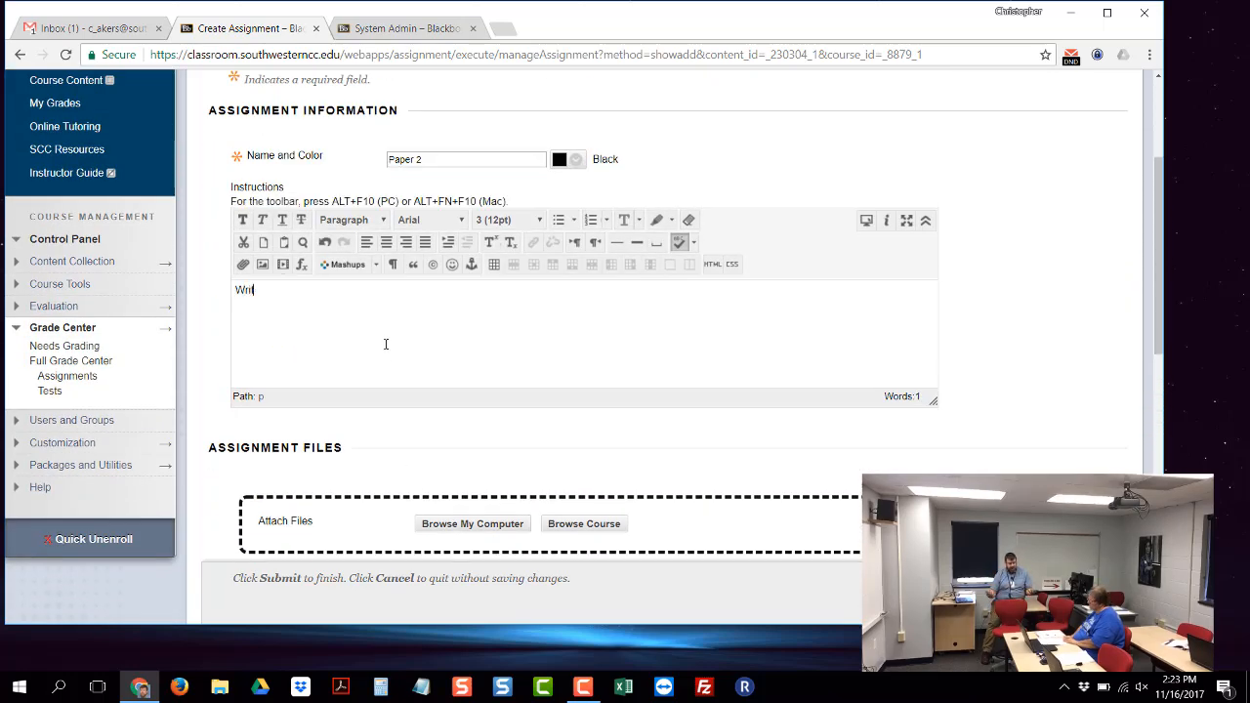
text(te a really lon)
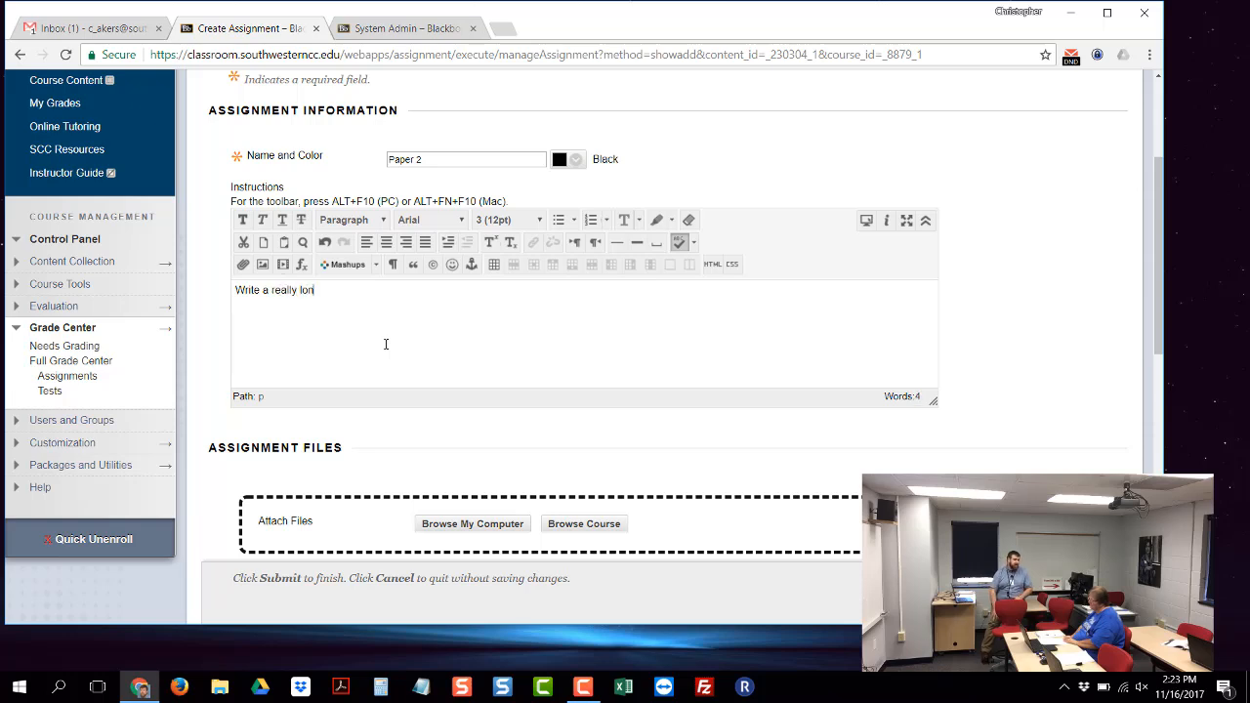
text(g pas)
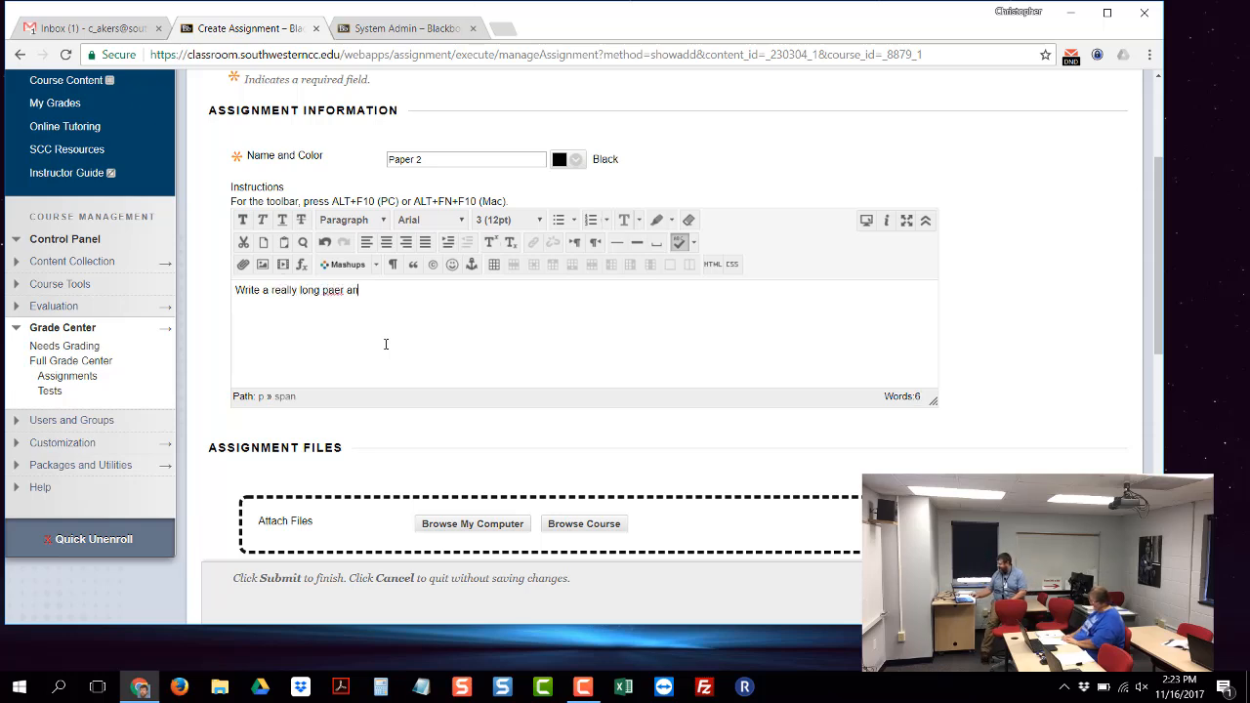
key(BackSpace)
text(per and su)
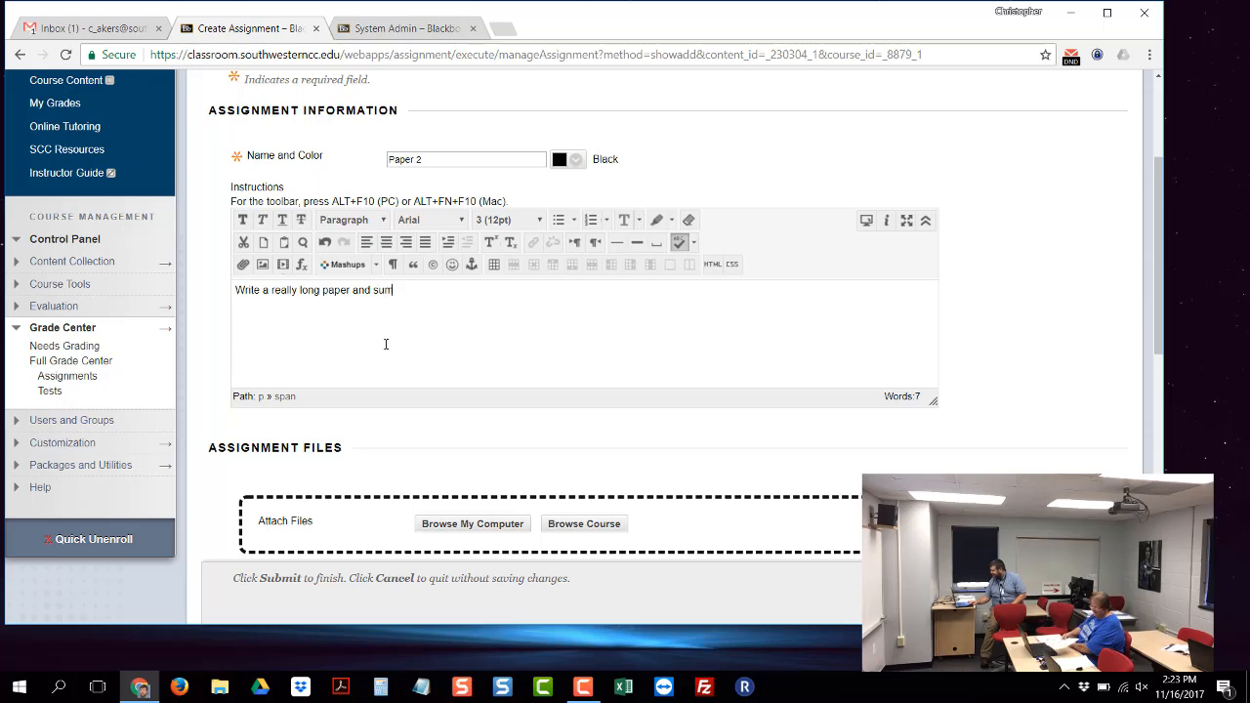
text(bmit)
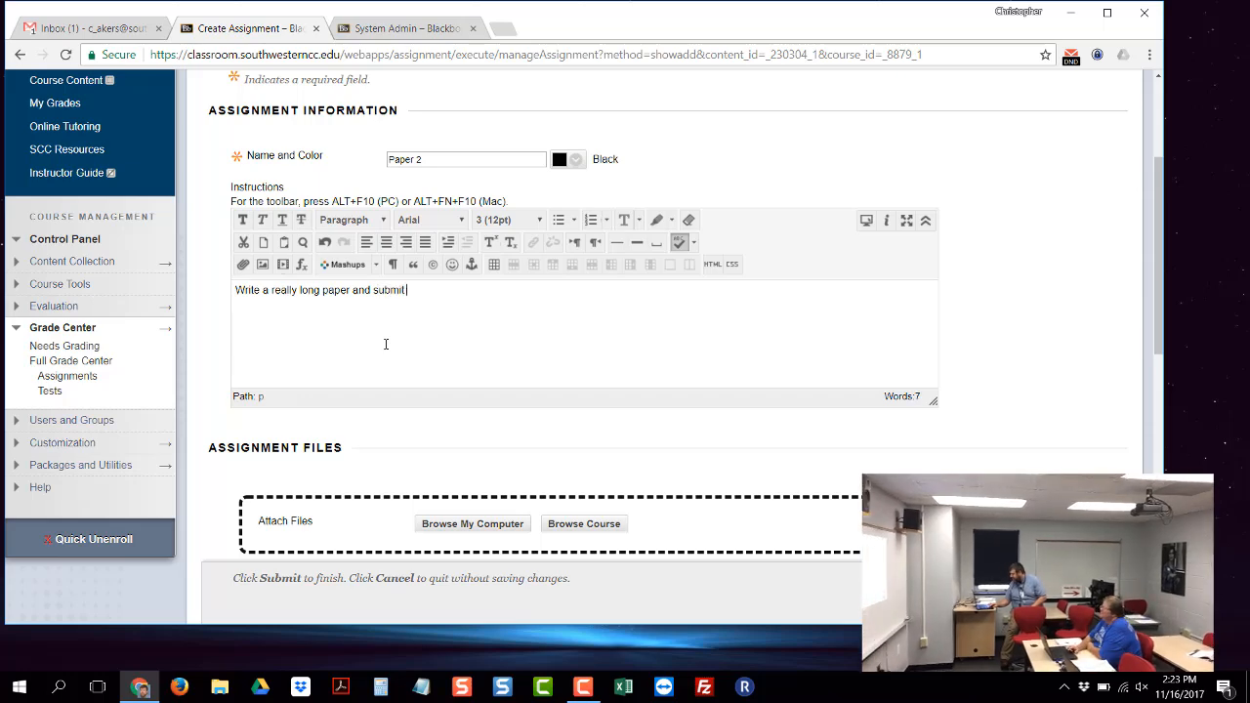
text( it here.)
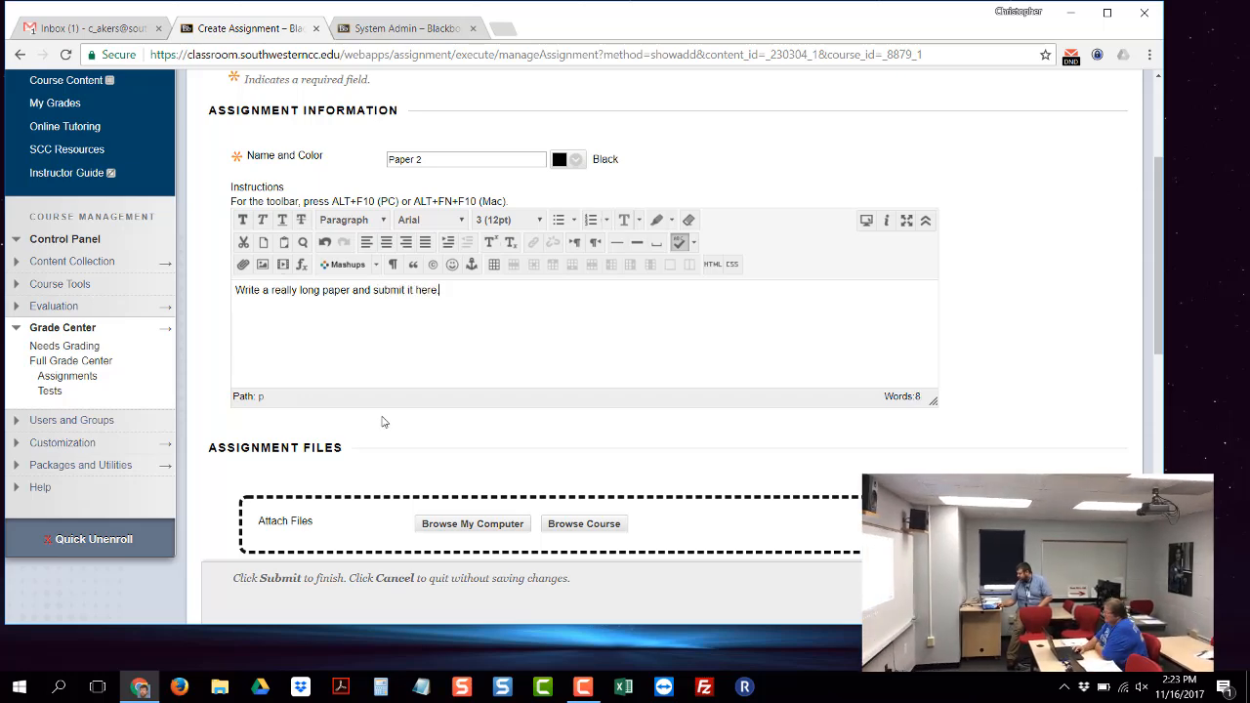
Step: Set the Paper 2 assignment's points possible to 100
scroll(382, 421, down, 10)
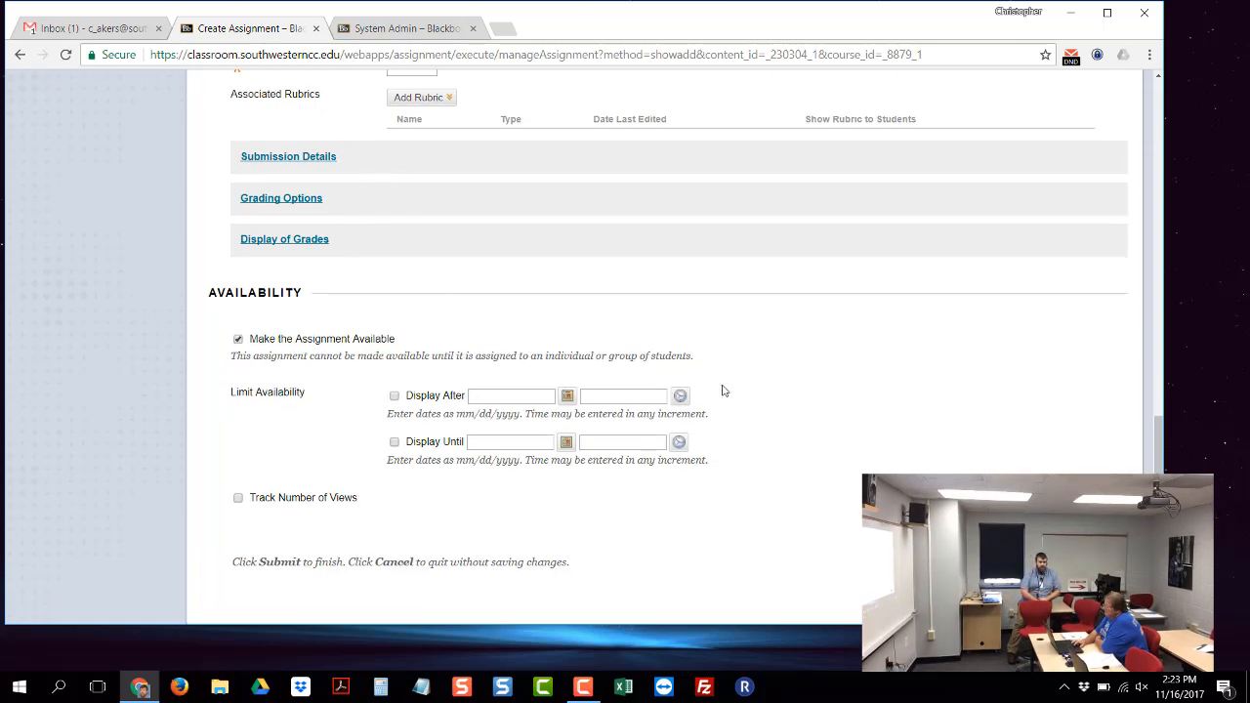
scroll(761, 386, up, 7)
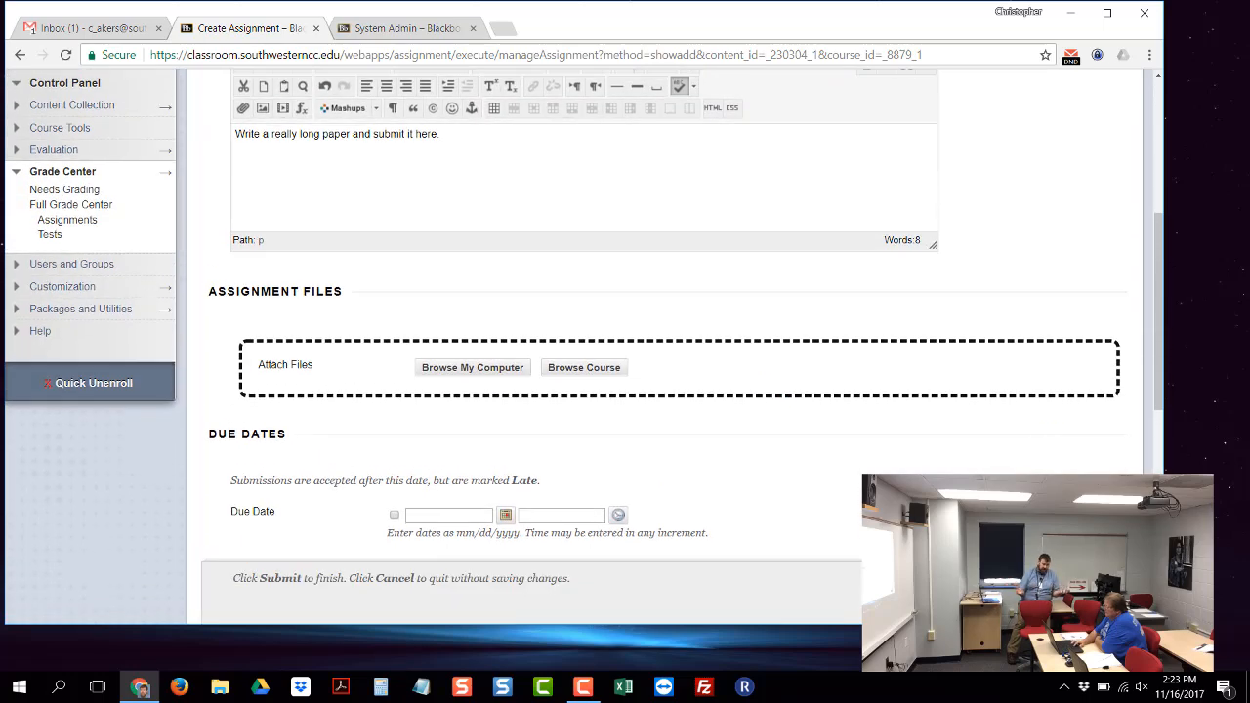
scroll(674, 342, down, 3)
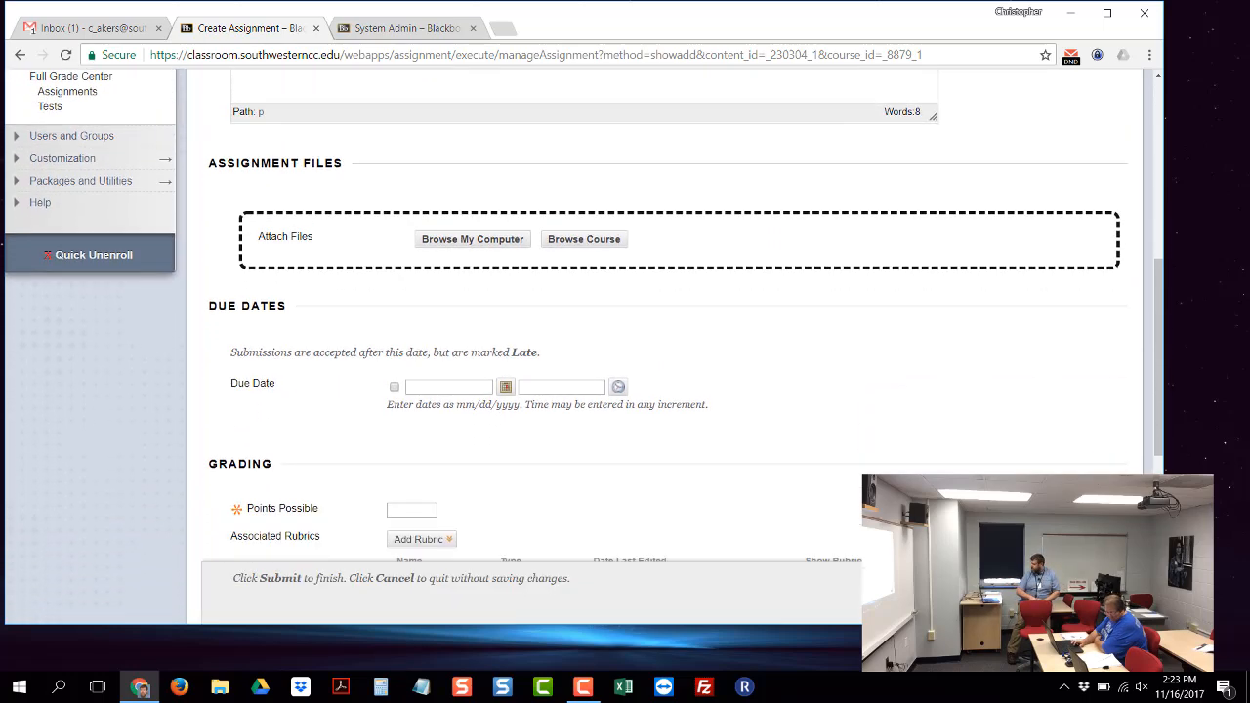
scroll(727, 458, down, 1)
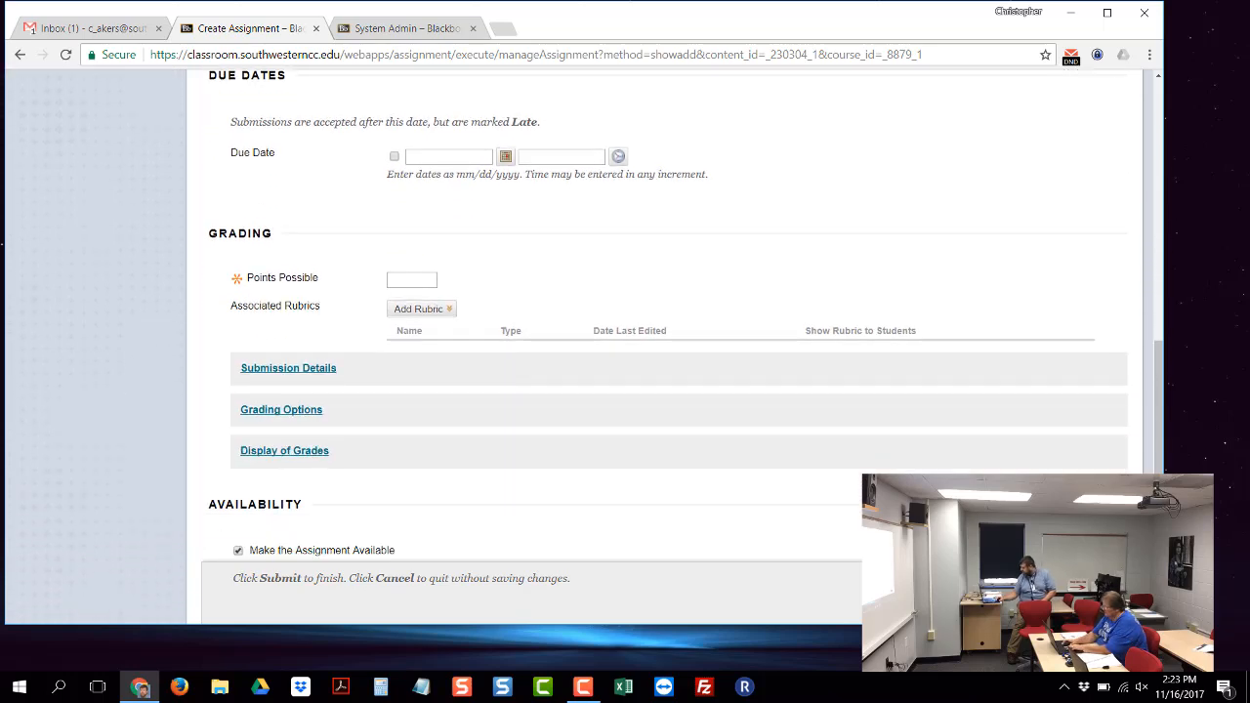
click(415, 280)
text(100)
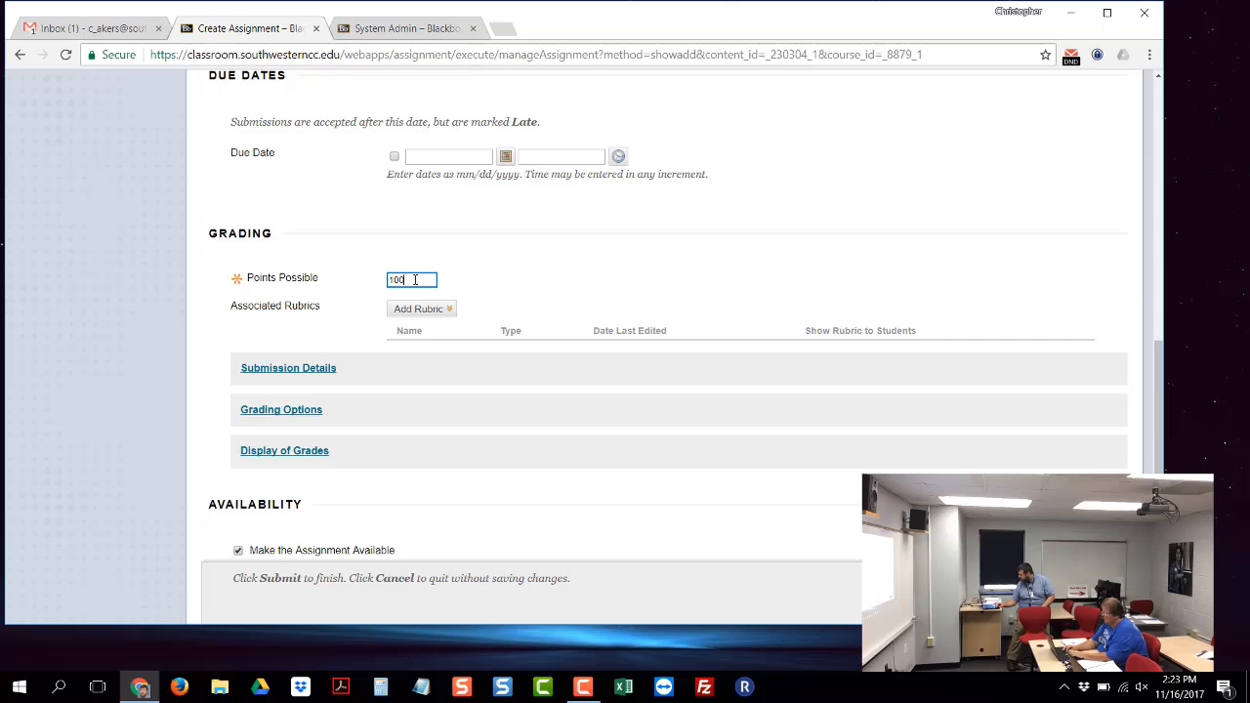
Step: Expand and examine the Submission Details and Grading Options sections of the Paper 2 assignment
click(307, 375)
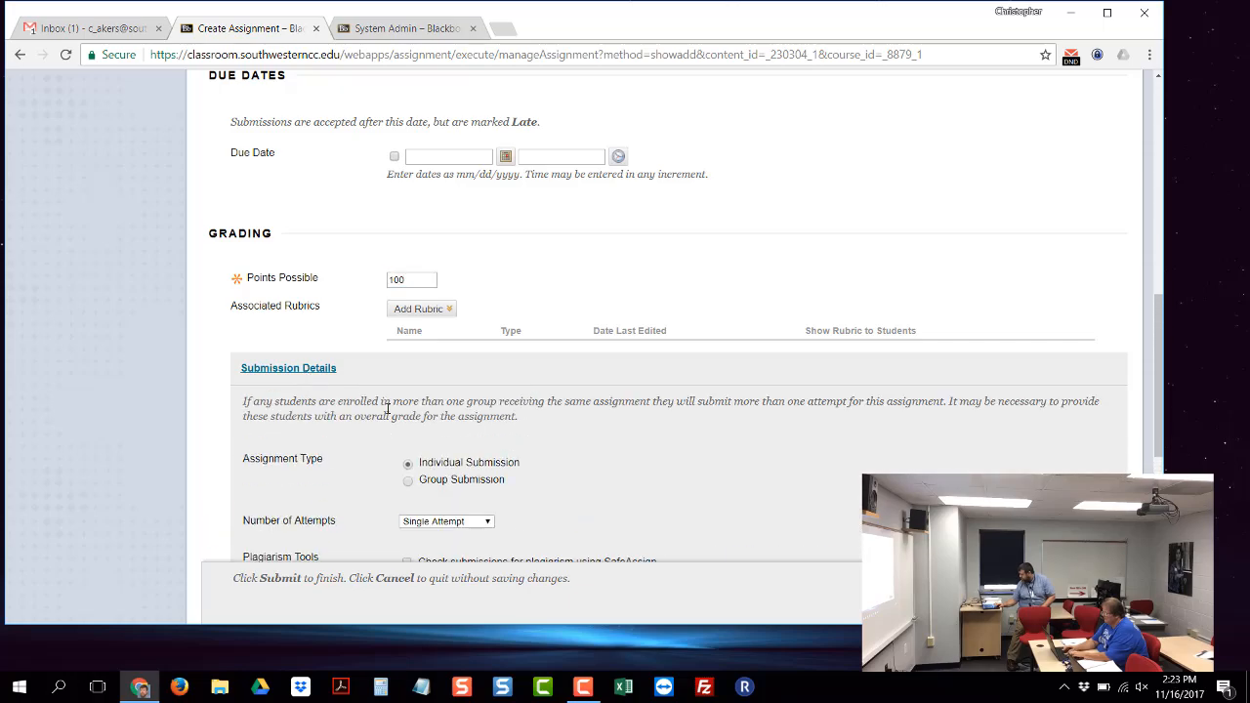
scroll(388, 410, down, 3)
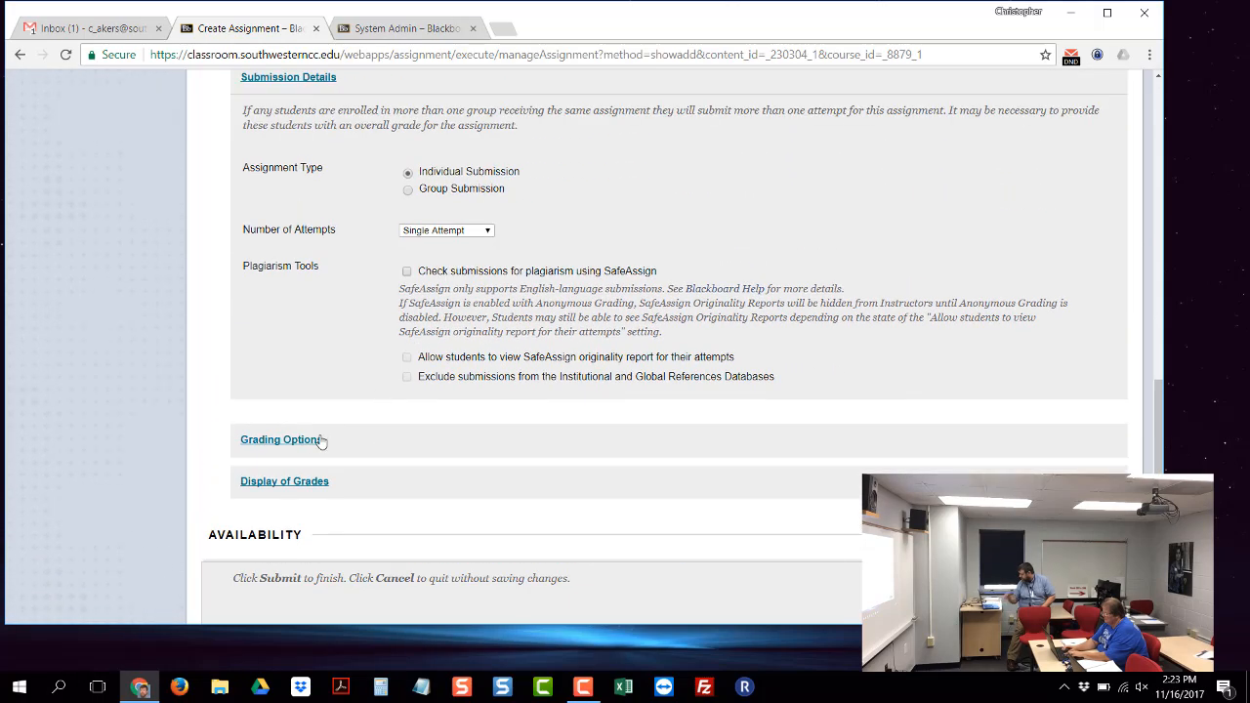
click(304, 446)
scroll(435, 467, down, 2)
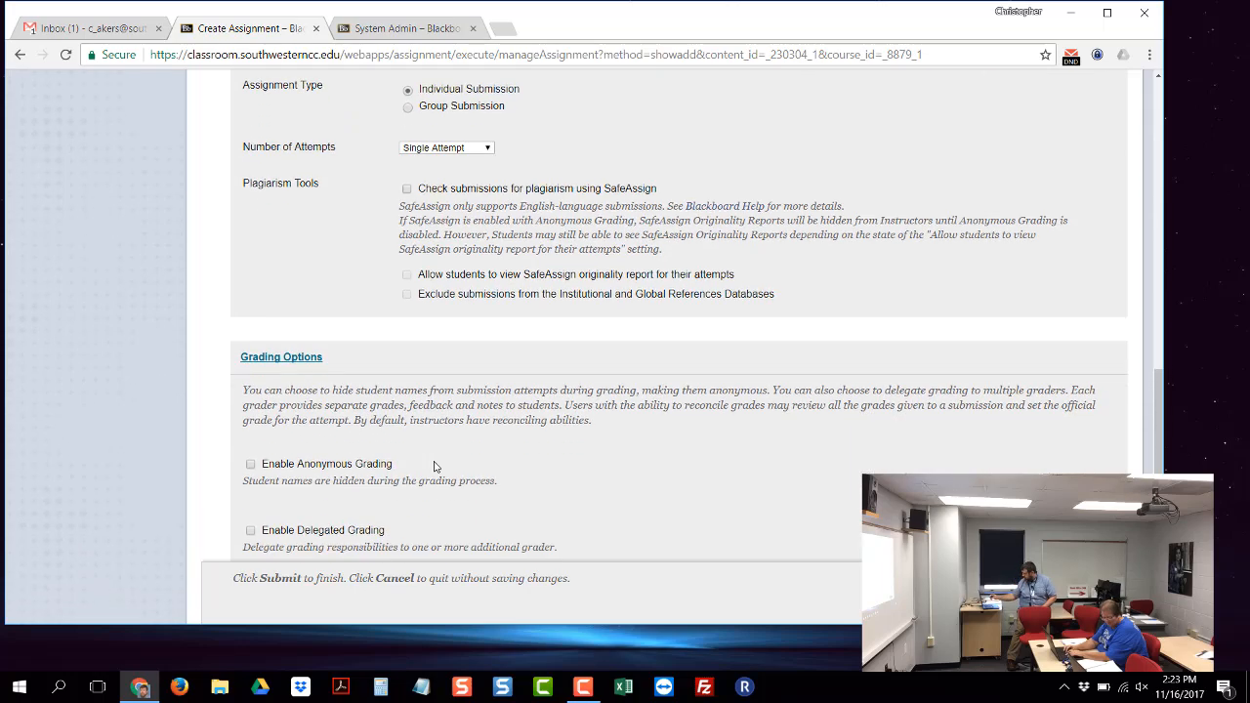
scroll(435, 467, down, 3)
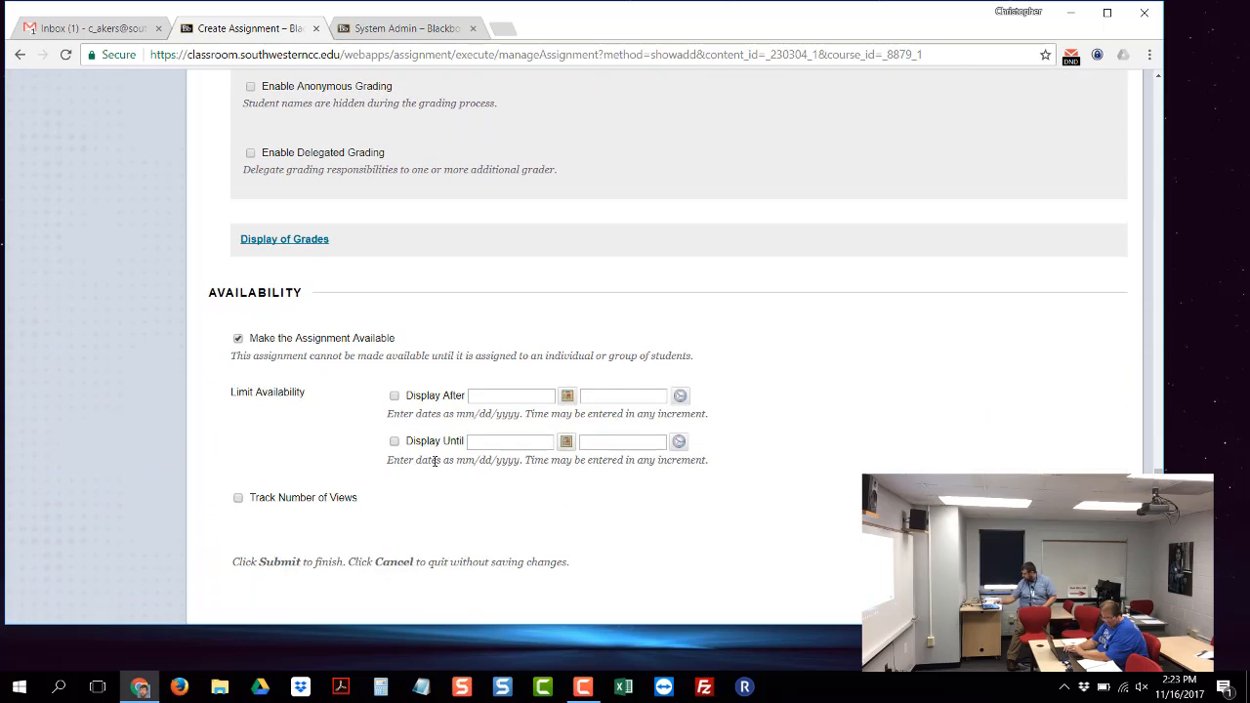
scroll(600, 395, up, 7)
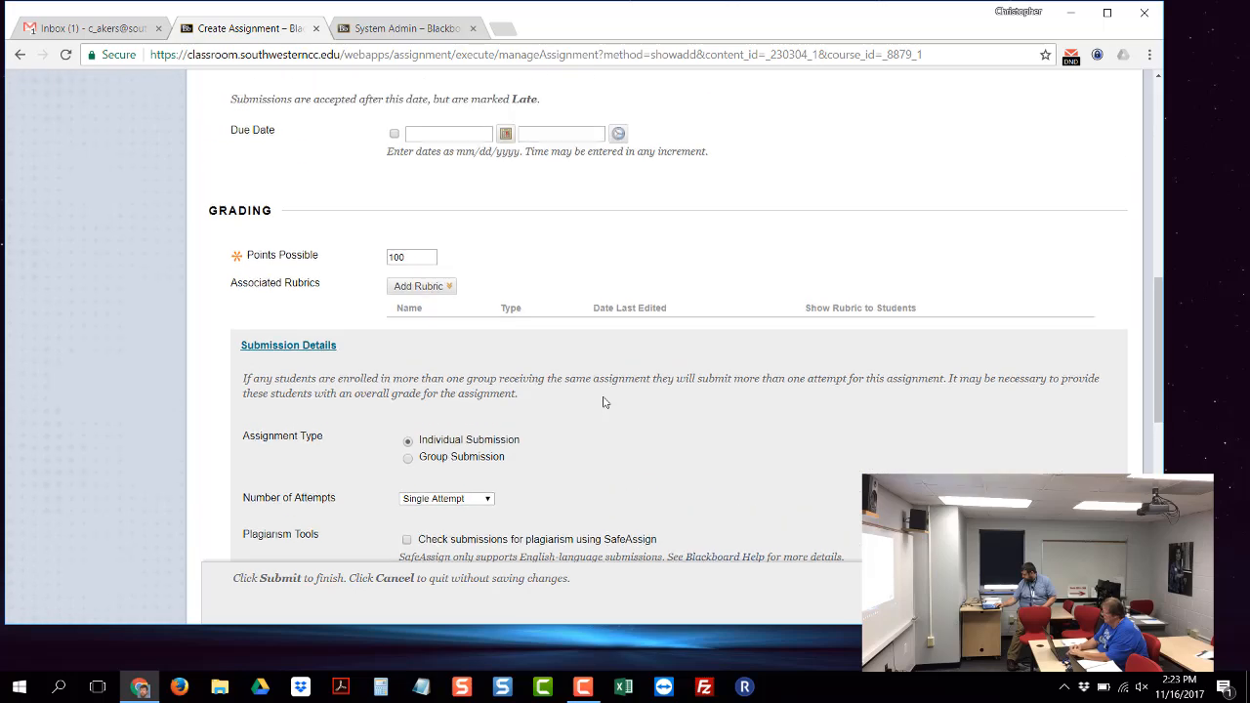
scroll(603, 401, up, 5)
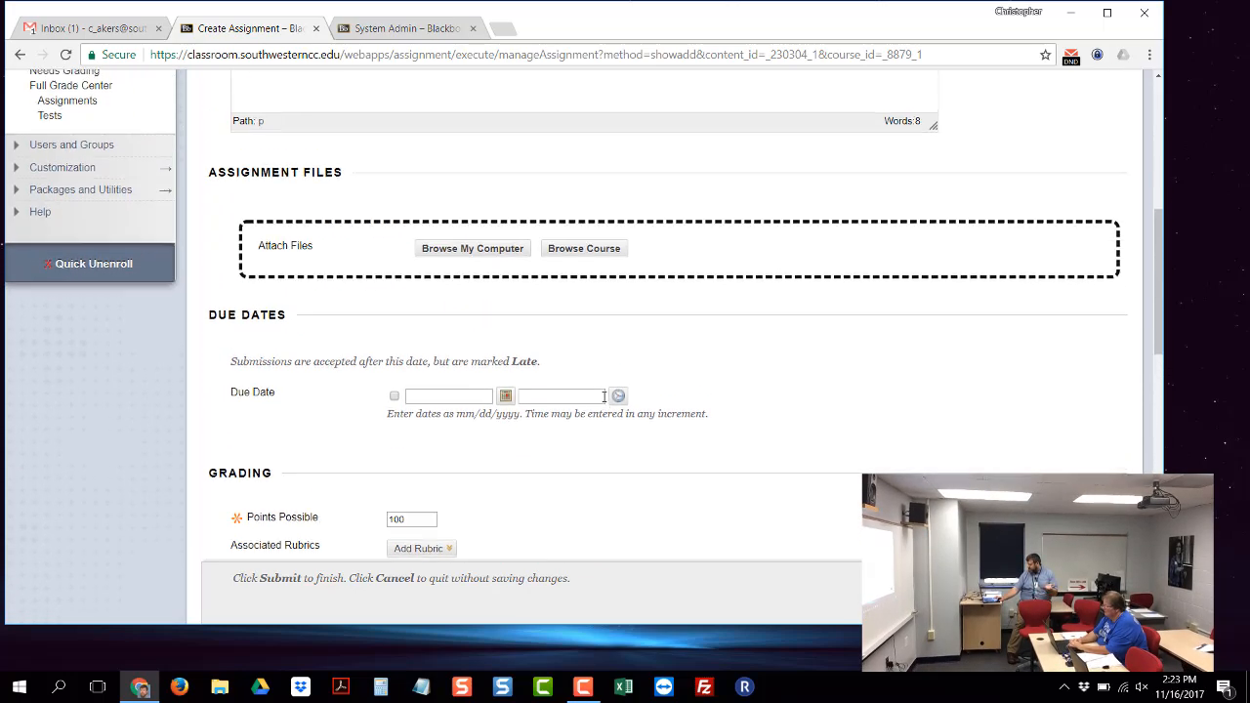
scroll(603, 402, up, 5)
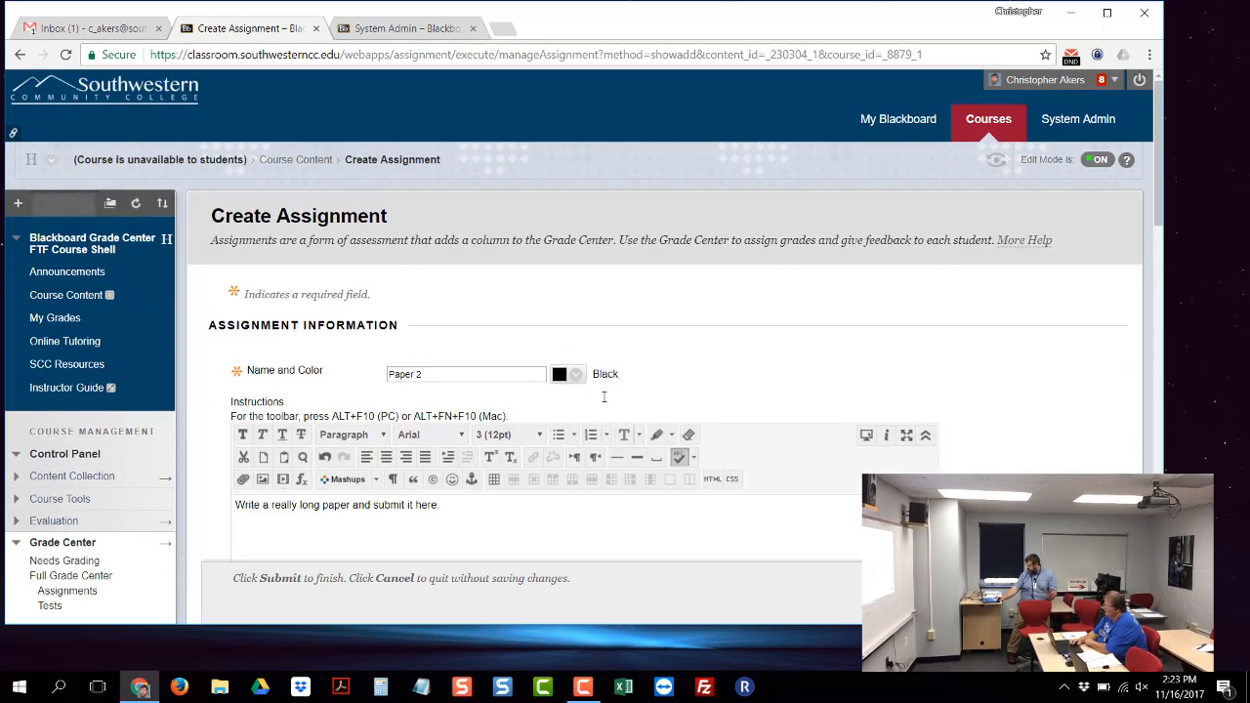
scroll(603, 402, down, 1)
scroll(603, 403, down, 6)
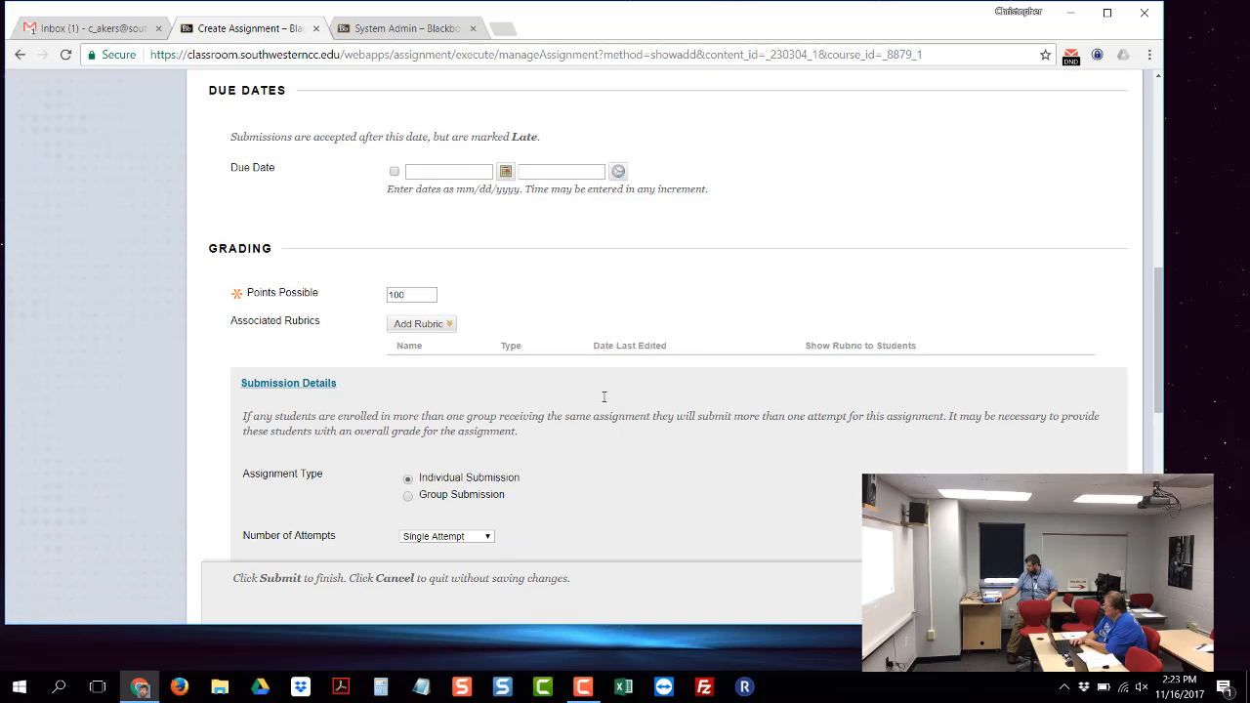
scroll(604, 397, down, 2)
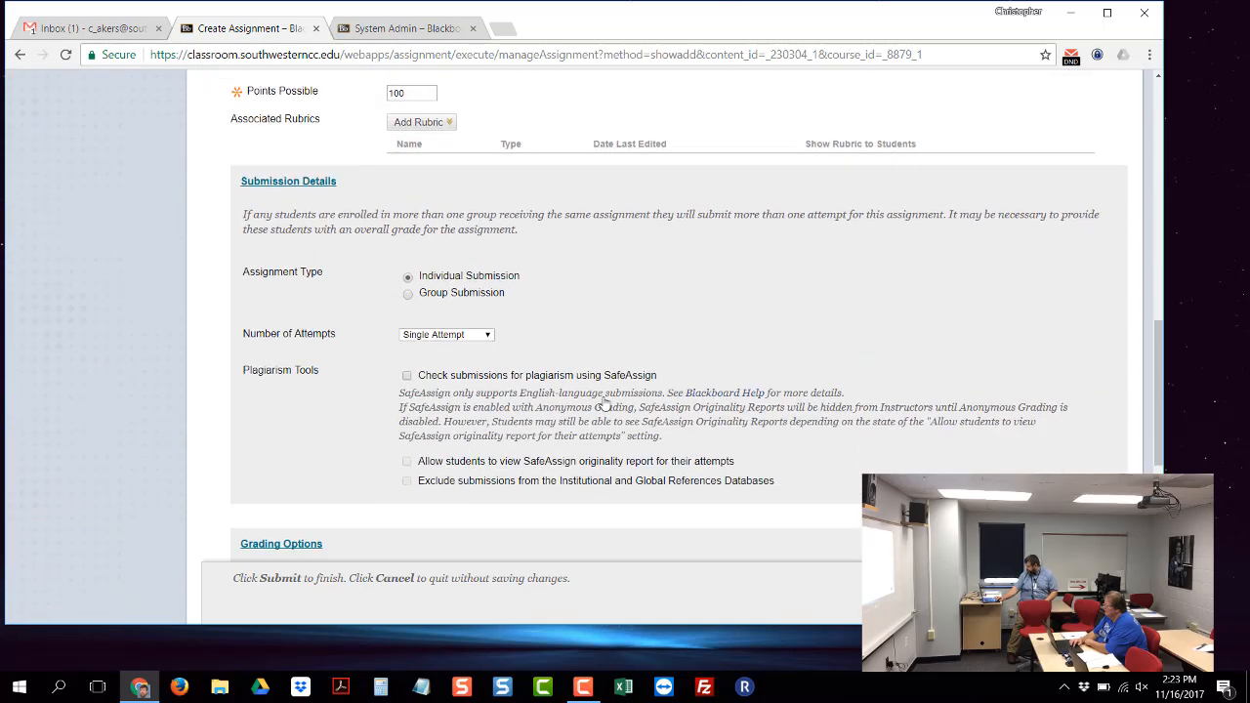
scroll(602, 395, down, 3)
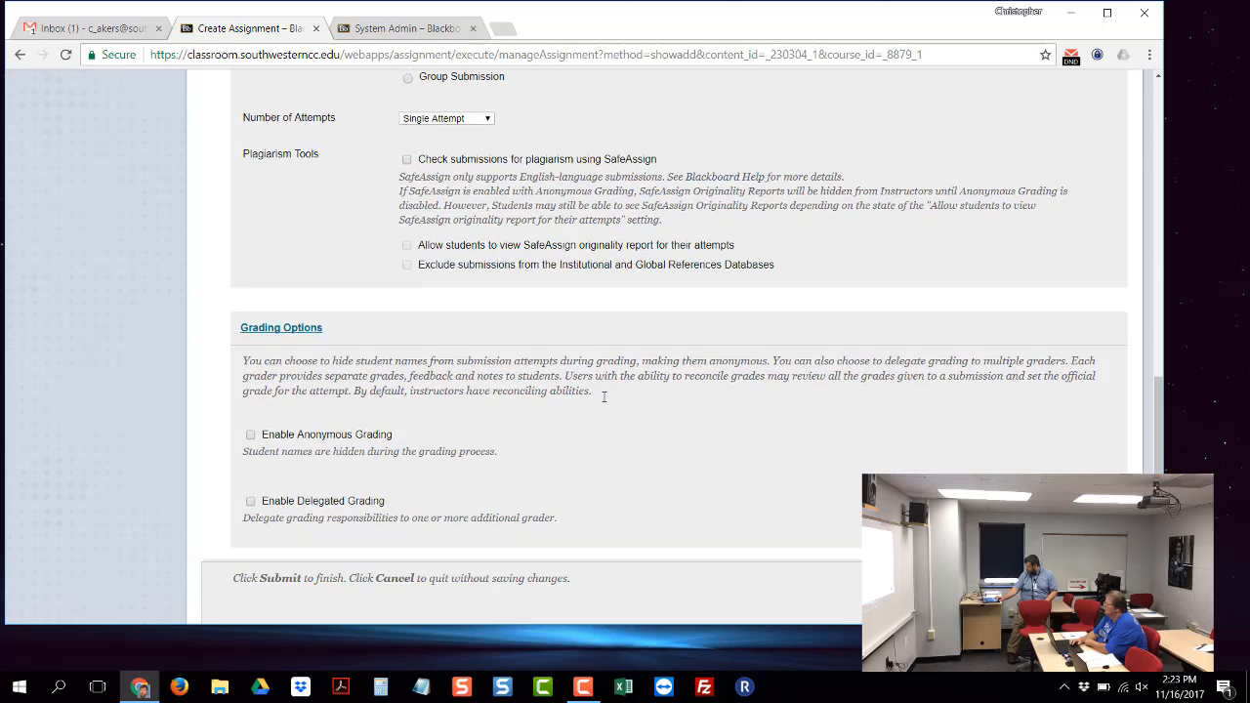
scroll(605, 403, down, 3)
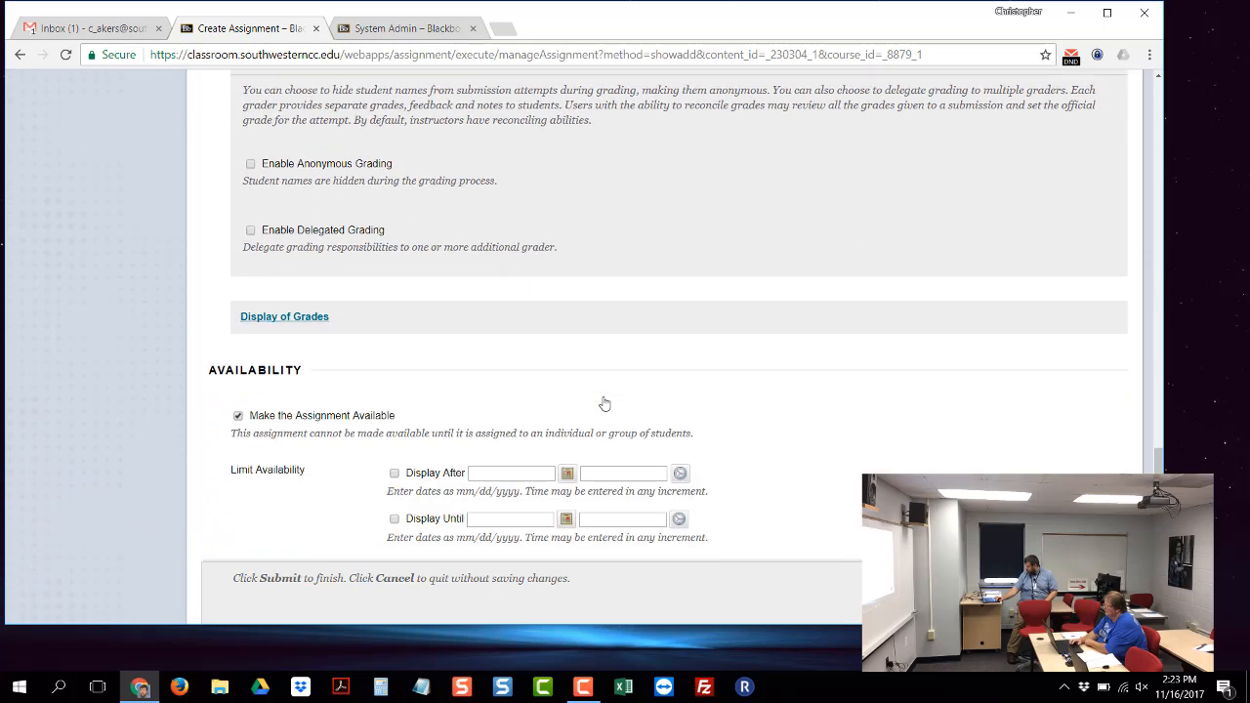
Step: Expand the Display of Grades section and review its settings along with the availability, due date and other assignment options
click(323, 249)
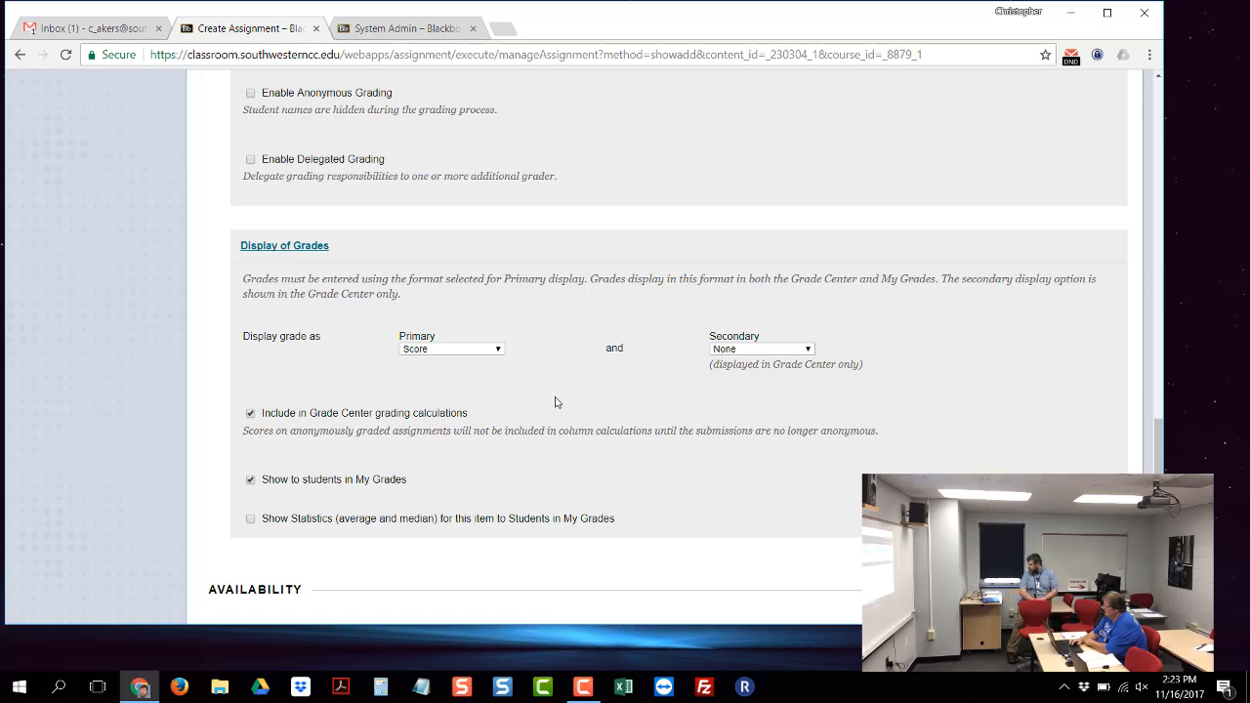
scroll(554, 402, down, 2)
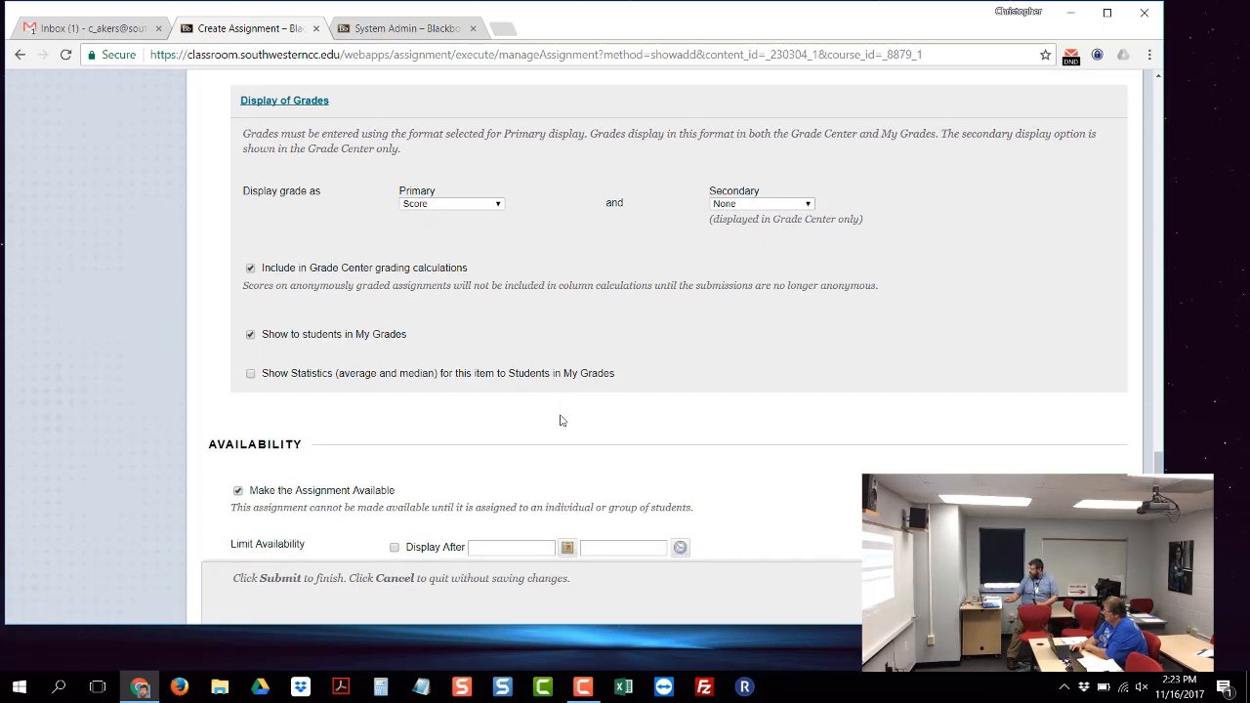
scroll(560, 428, down, 2)
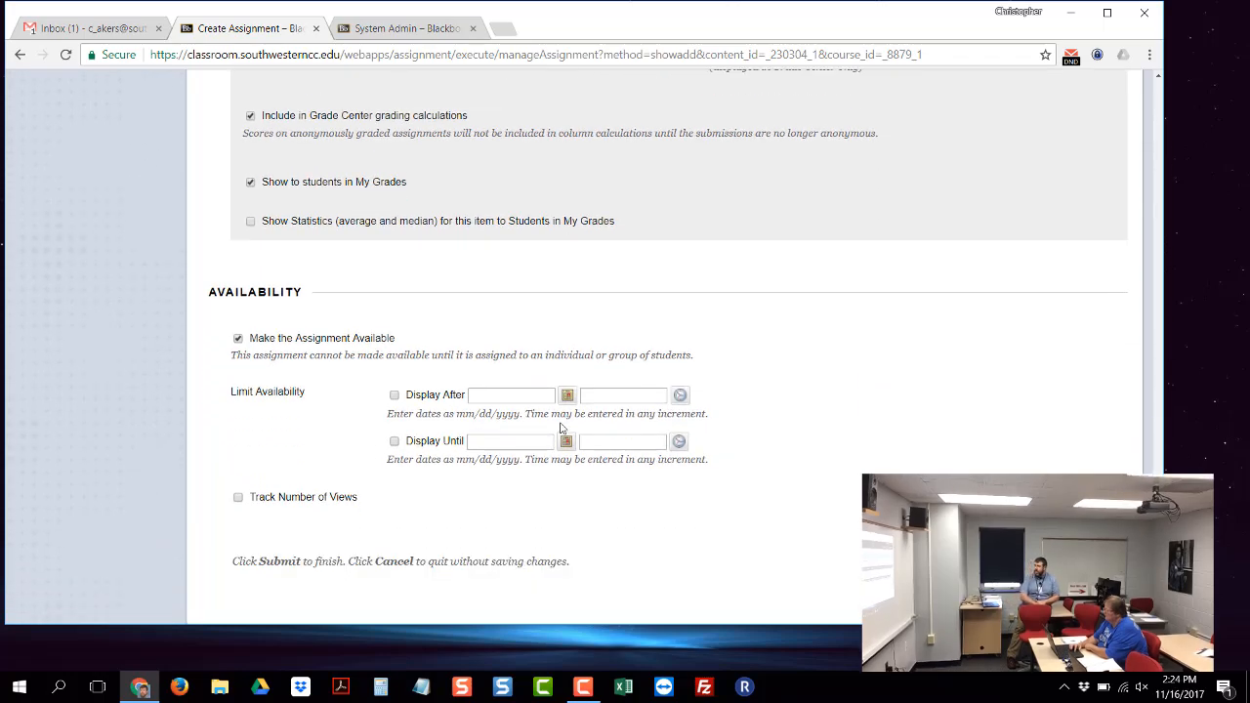
scroll(559, 428, up, 15)
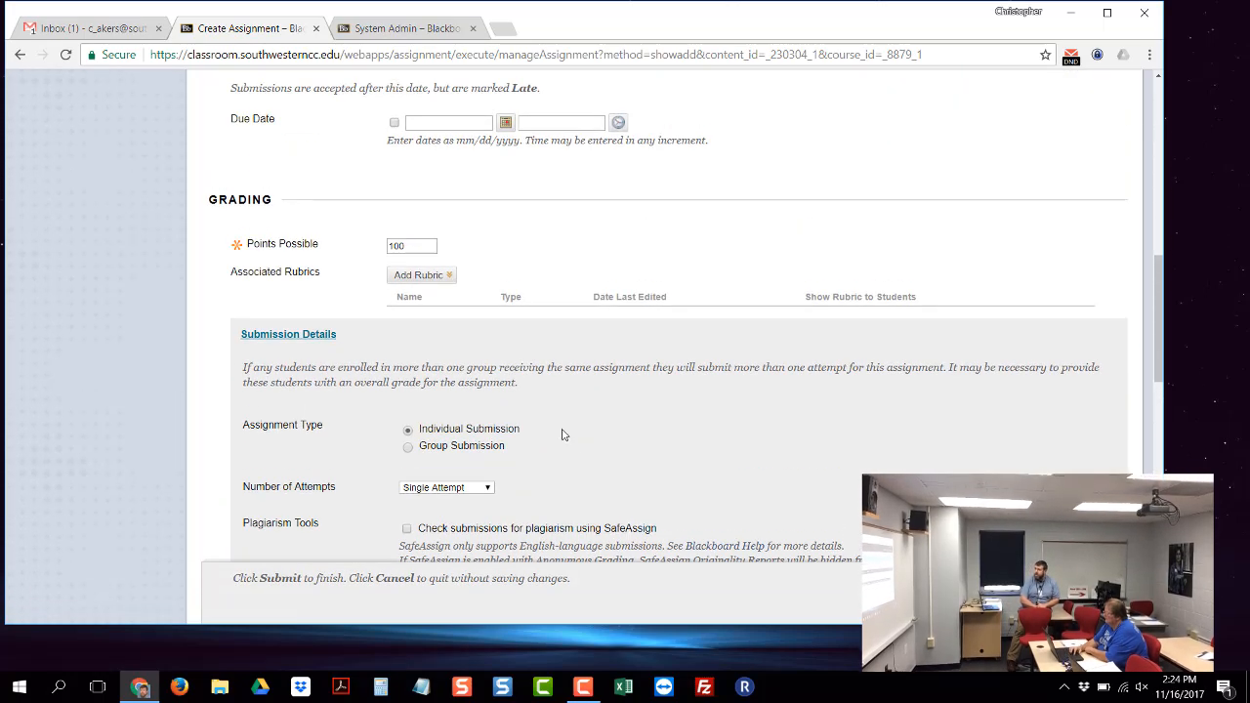
scroll(579, 472, up, 4)
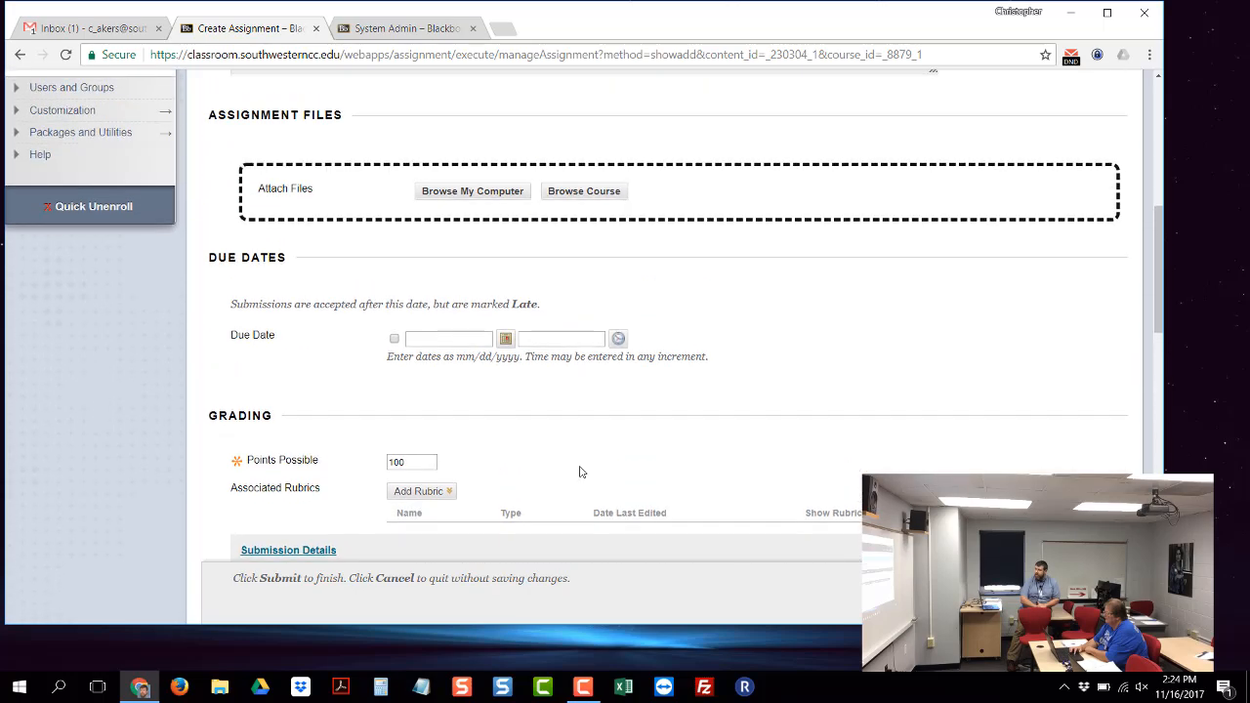
scroll(579, 472, up, 8)
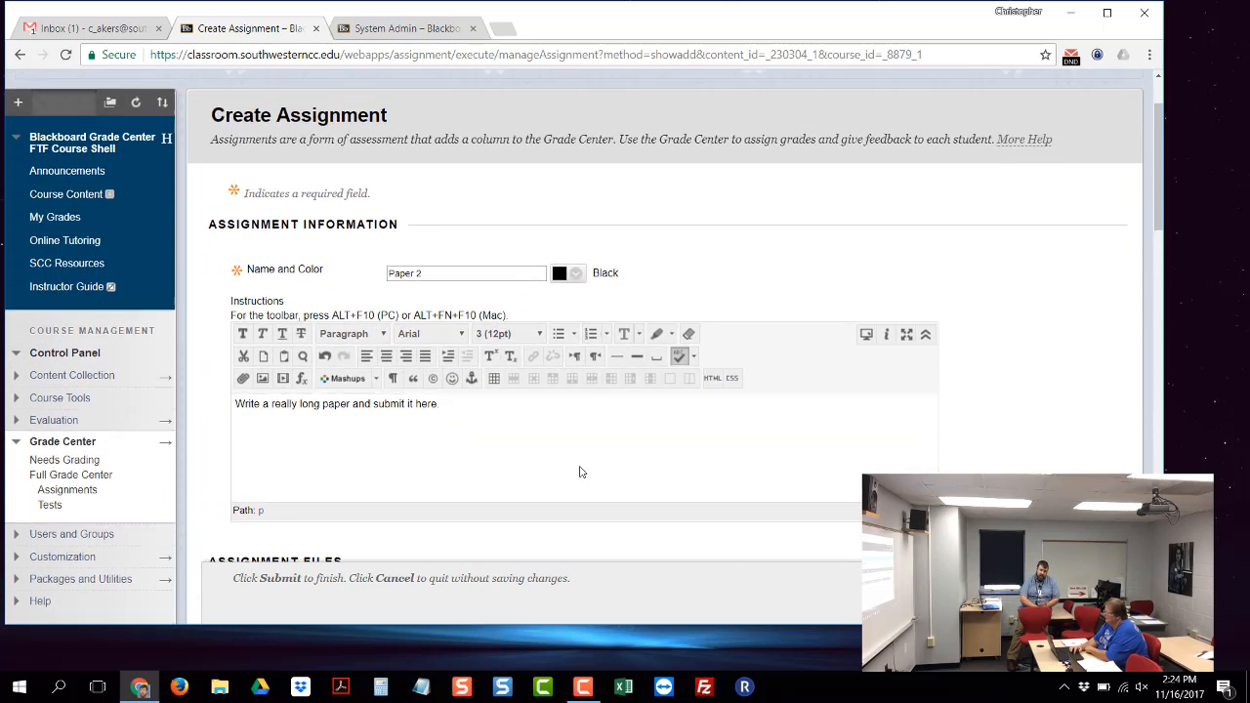
scroll(579, 472, down, 4)
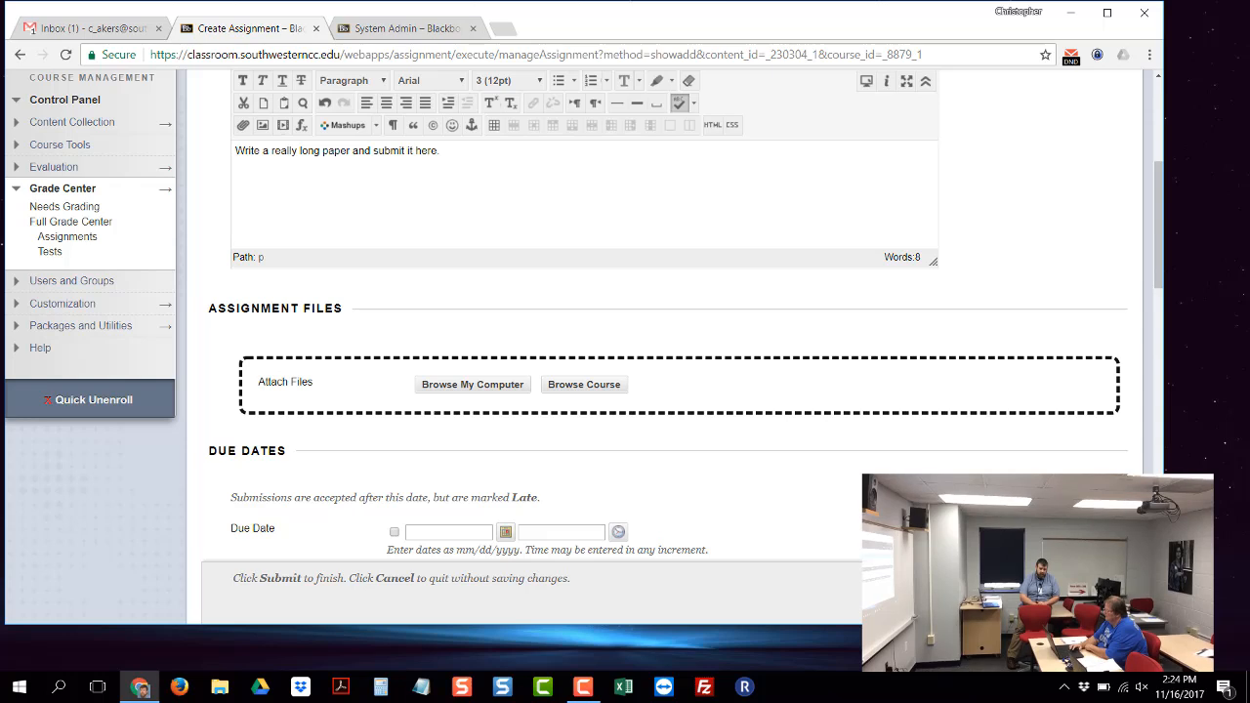
Step: Submit the Paper 2 assignment and locate its new column in the Full Grade Center
click(1094, 580)
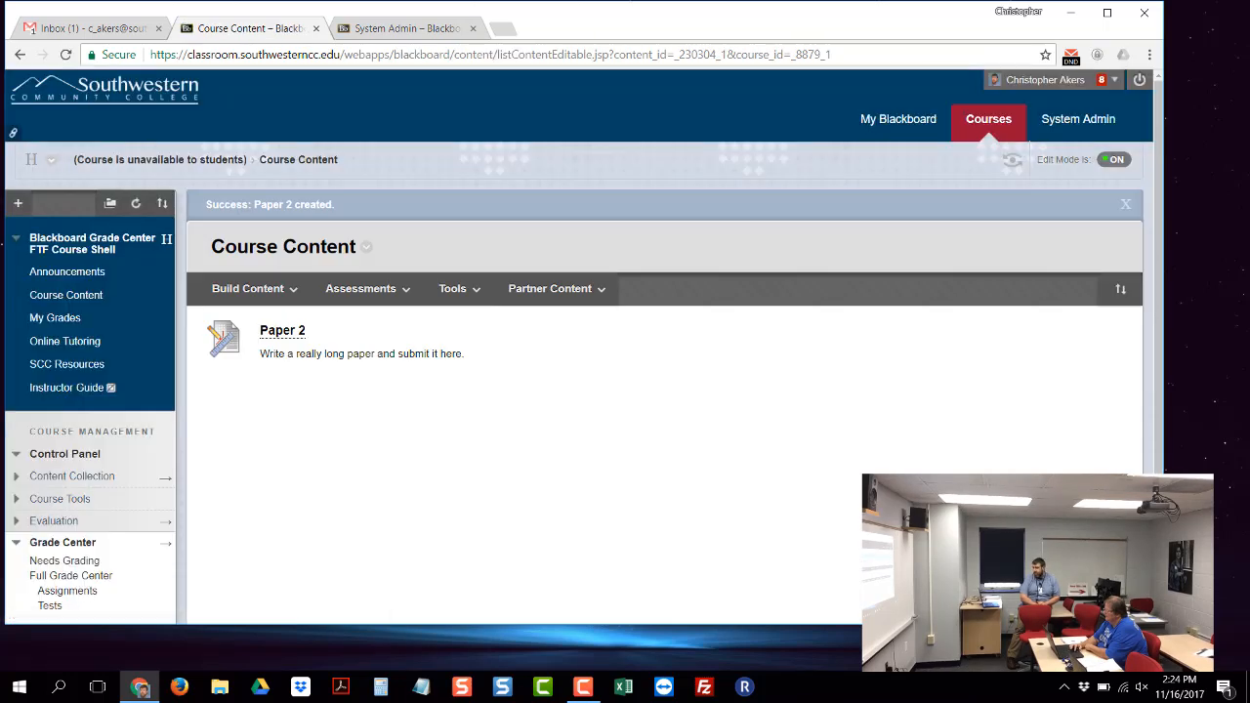
click(156, 543)
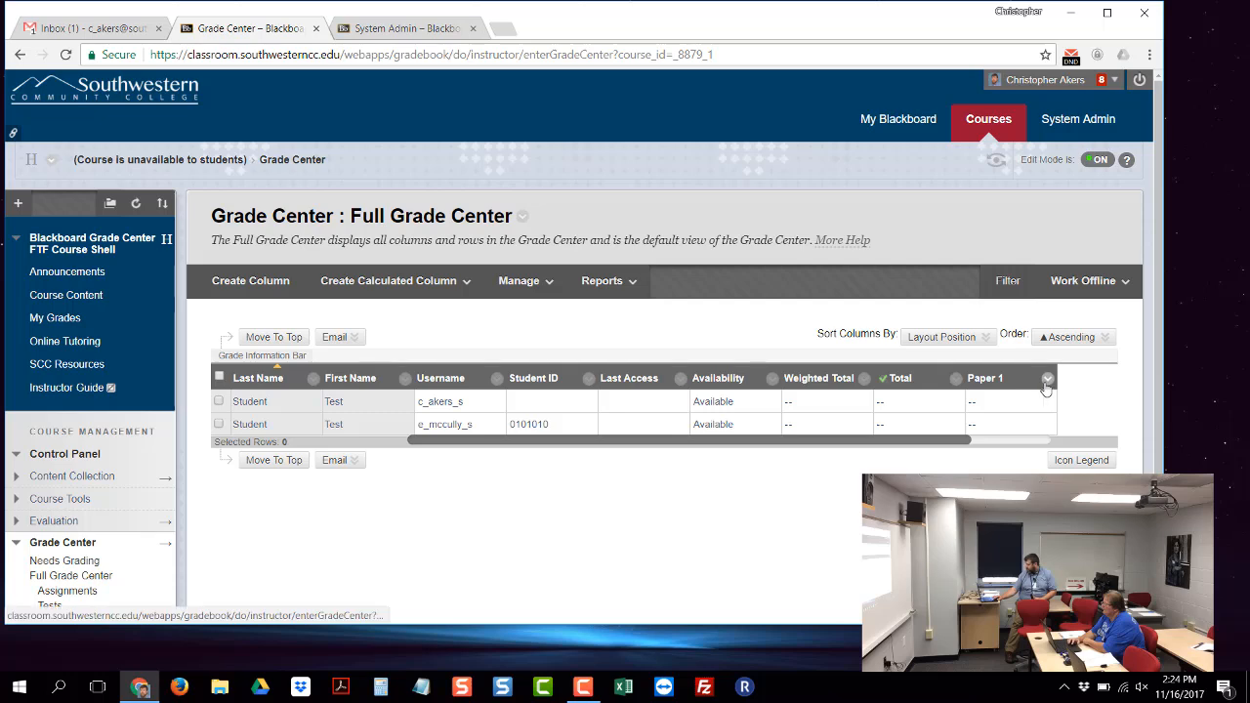
click(1047, 379)
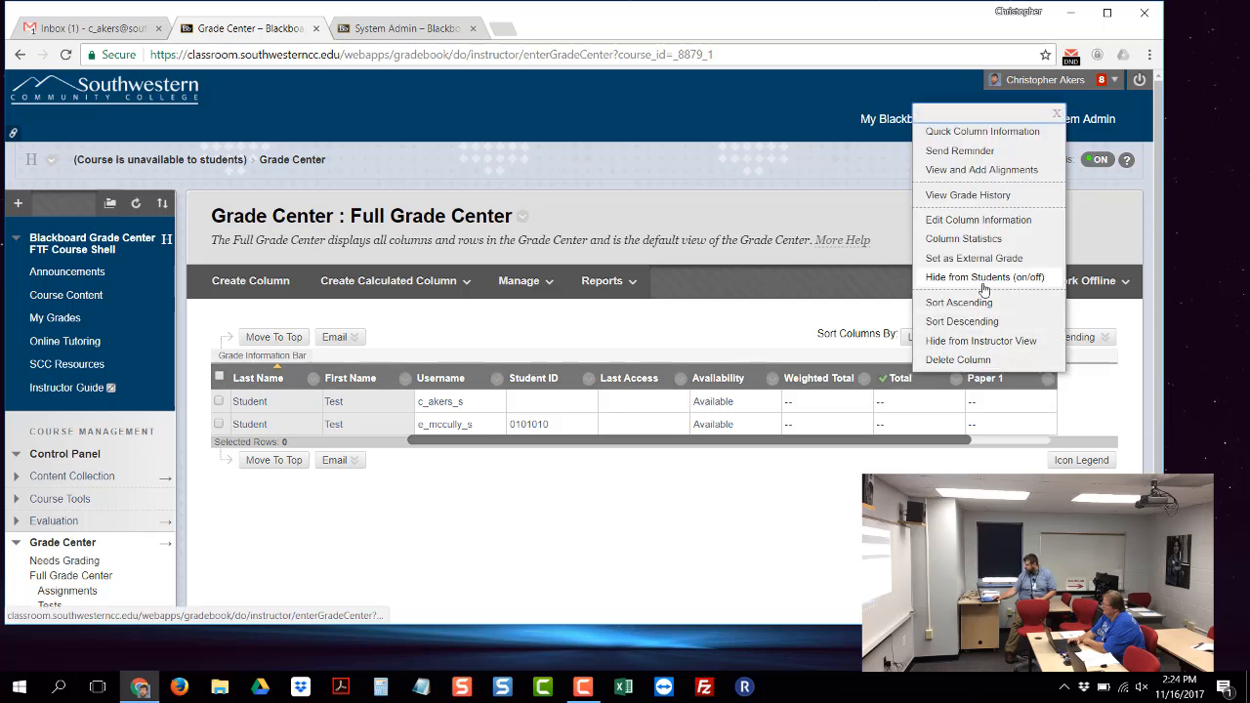
click(856, 486)
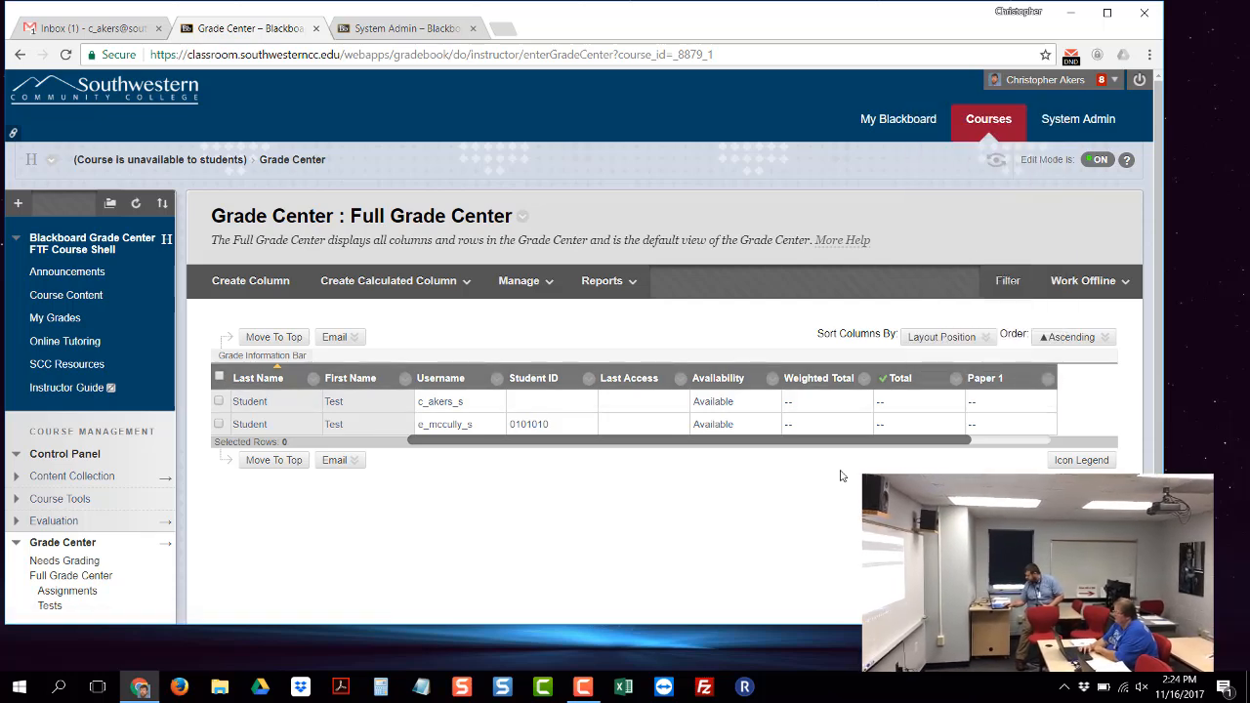
drag(786, 441, 874, 442)
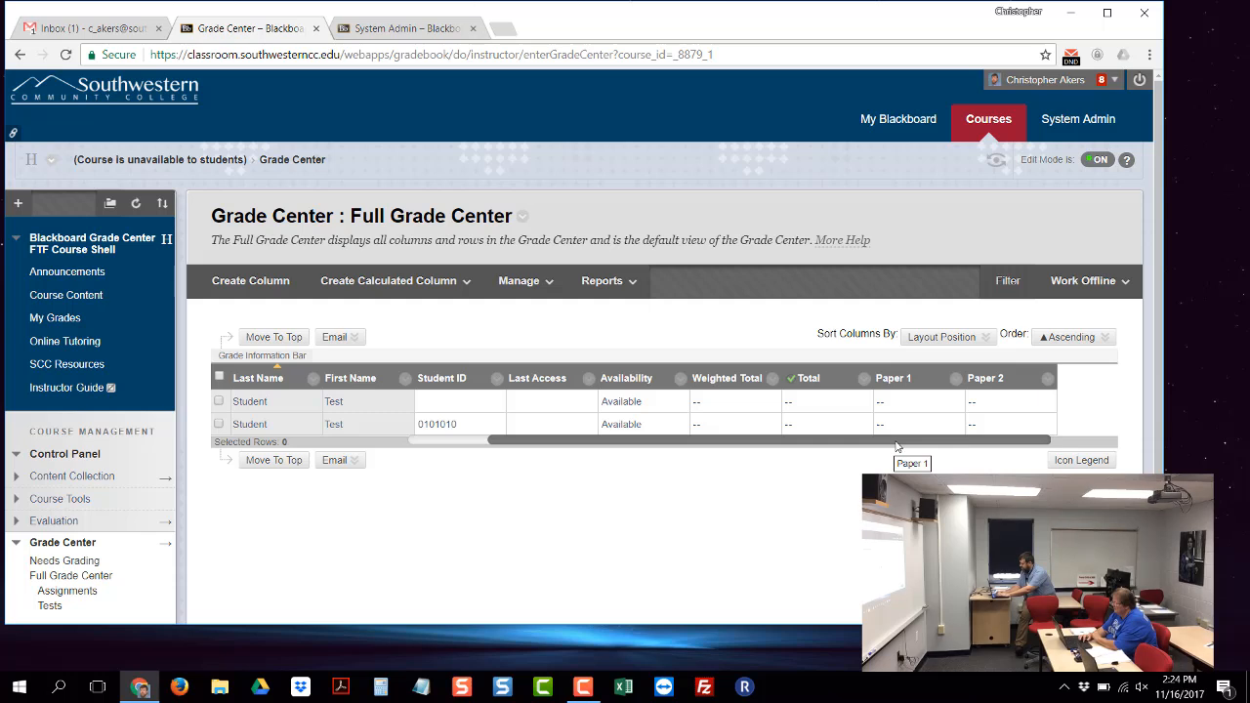
mouse_move(985, 385)
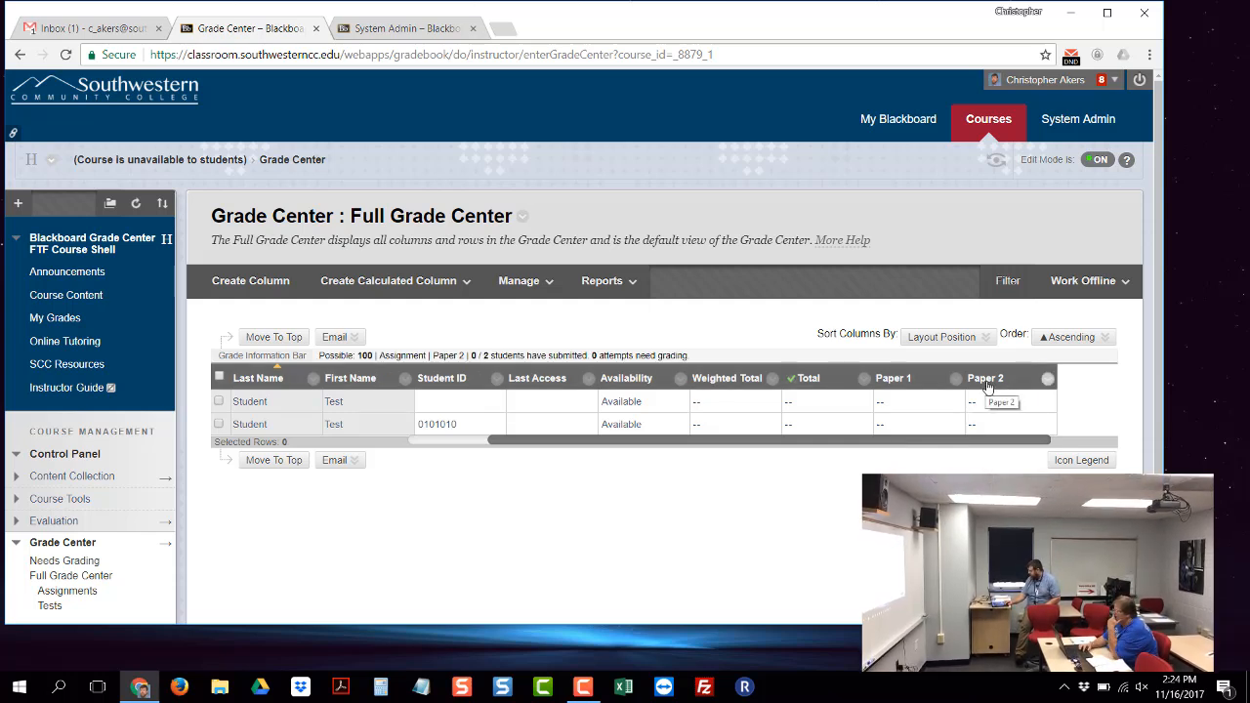
Step: Open the Paper 2 column's information for editing, review its category choices, and return to the Full Grade Center without saving
click(1048, 379)
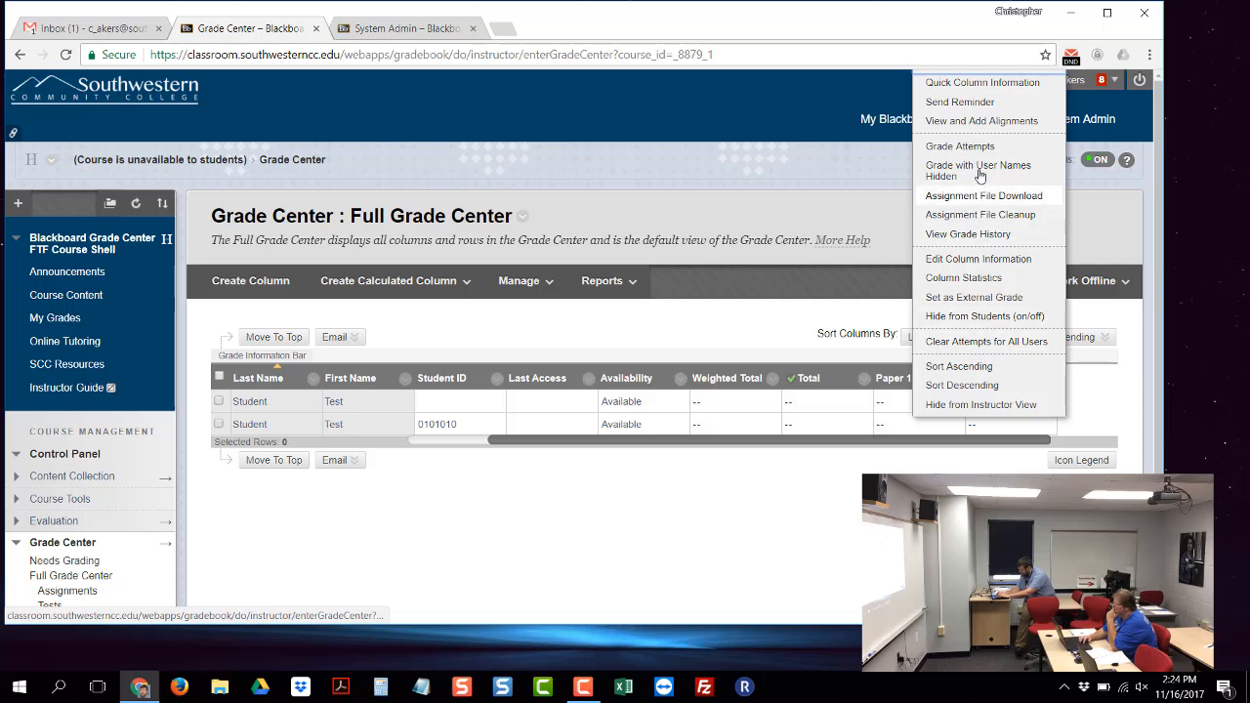
click(963, 260)
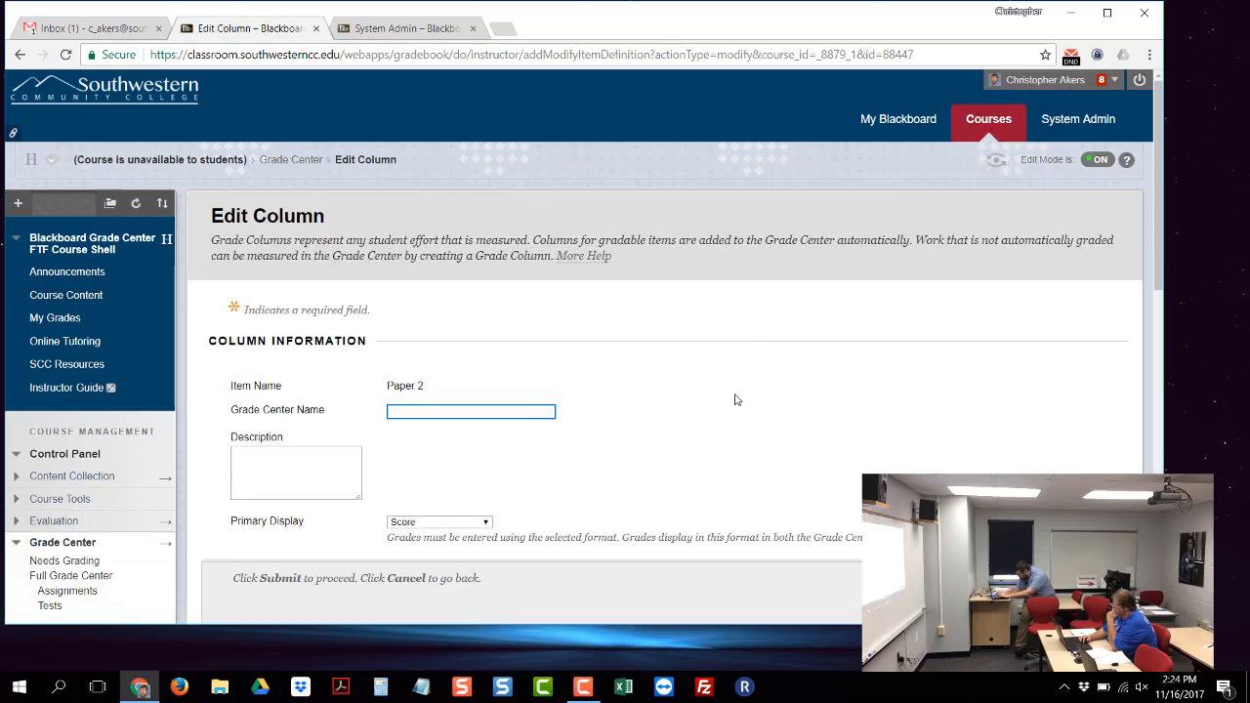
scroll(737, 399, down, 5)
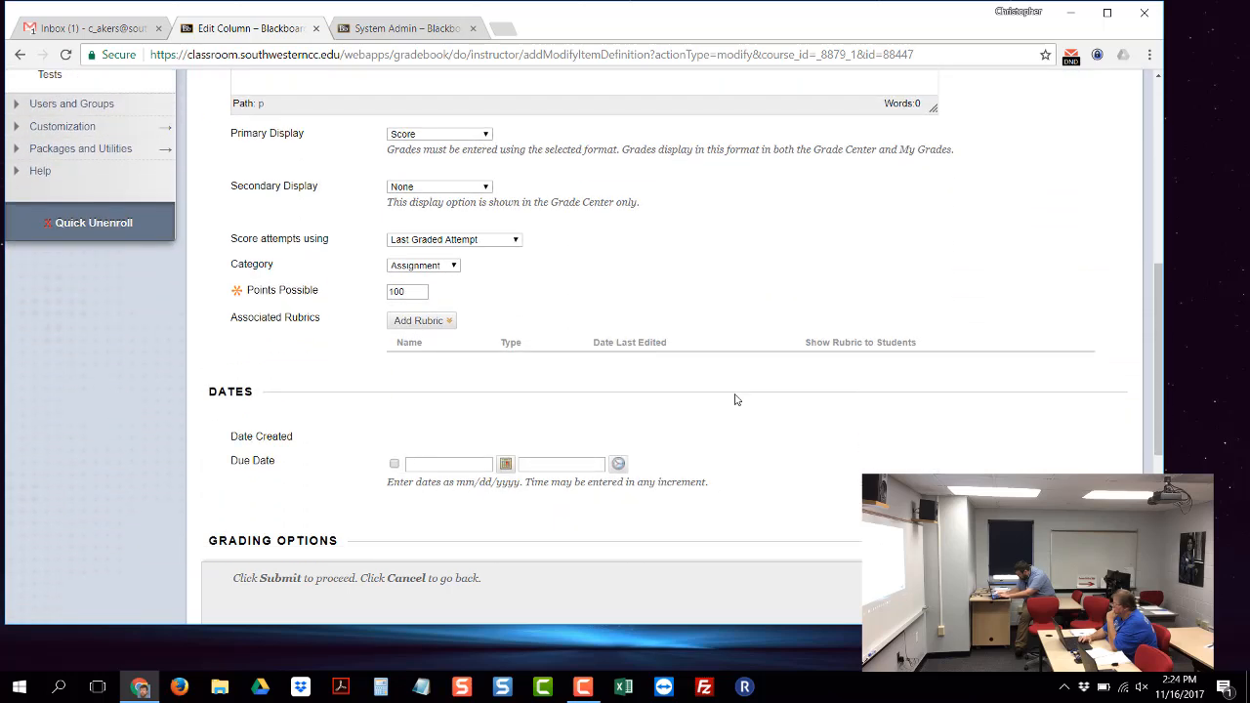
click(454, 273)
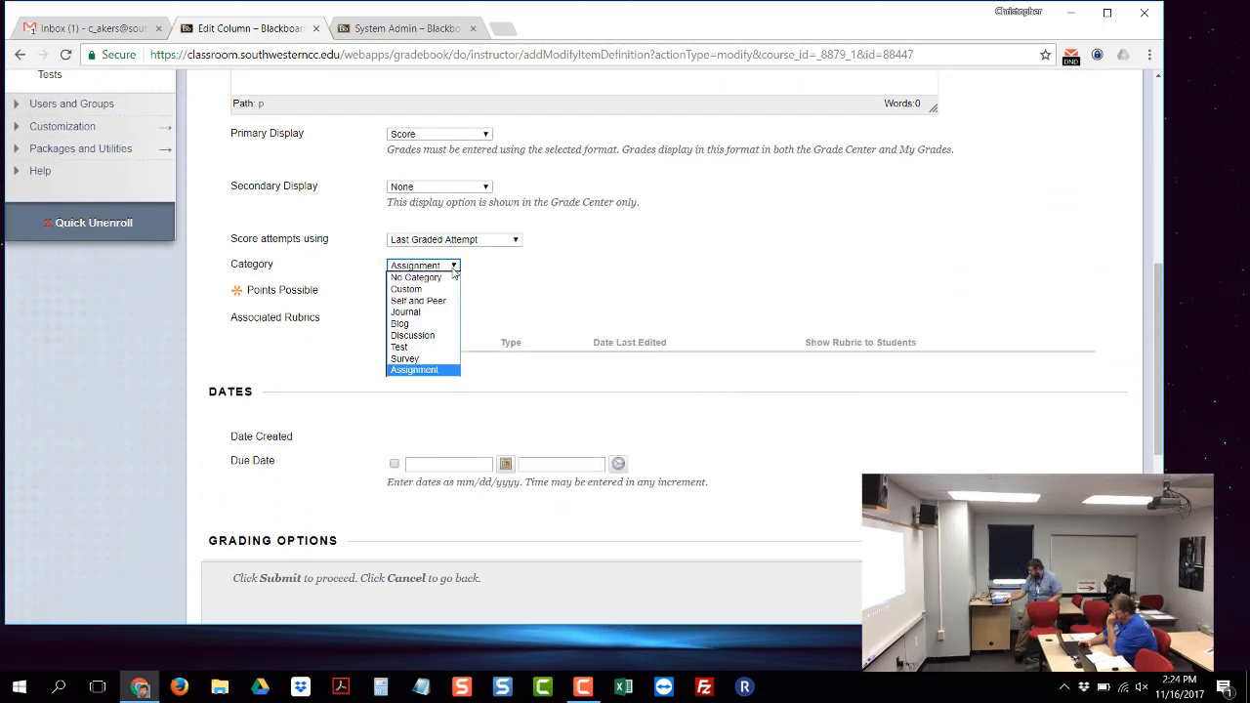
click(409, 369)
click(596, 283)
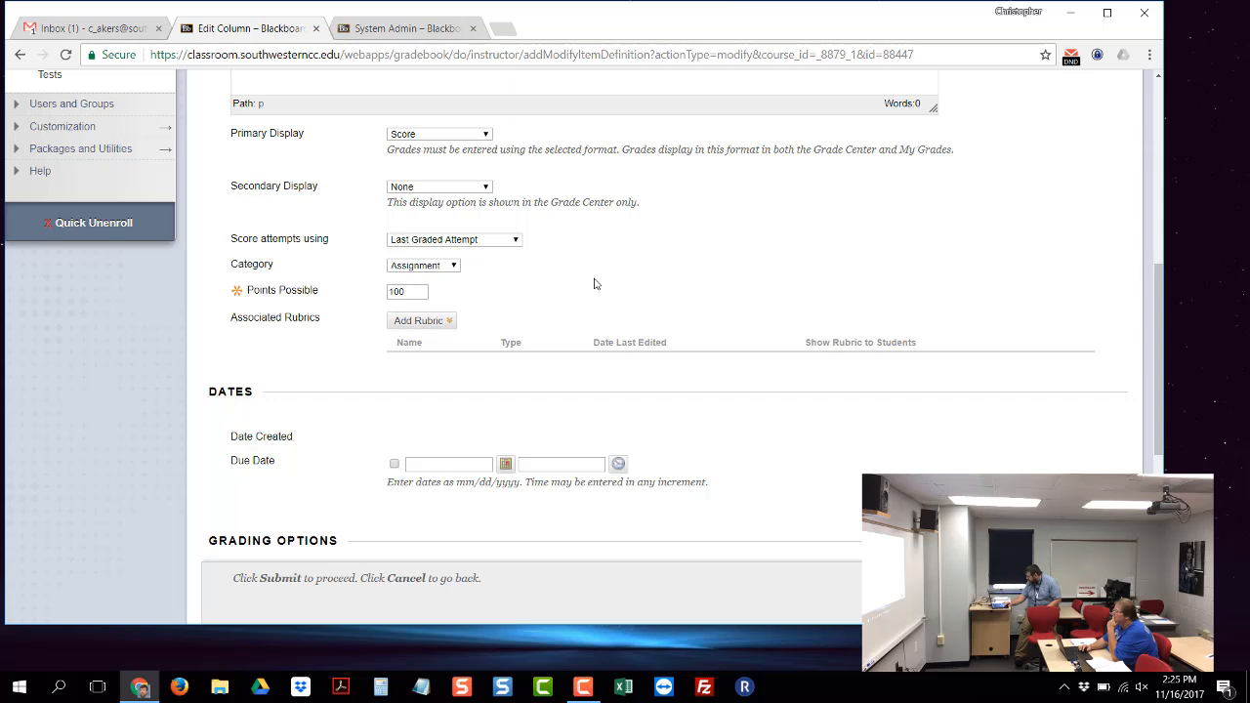
click(19, 55)
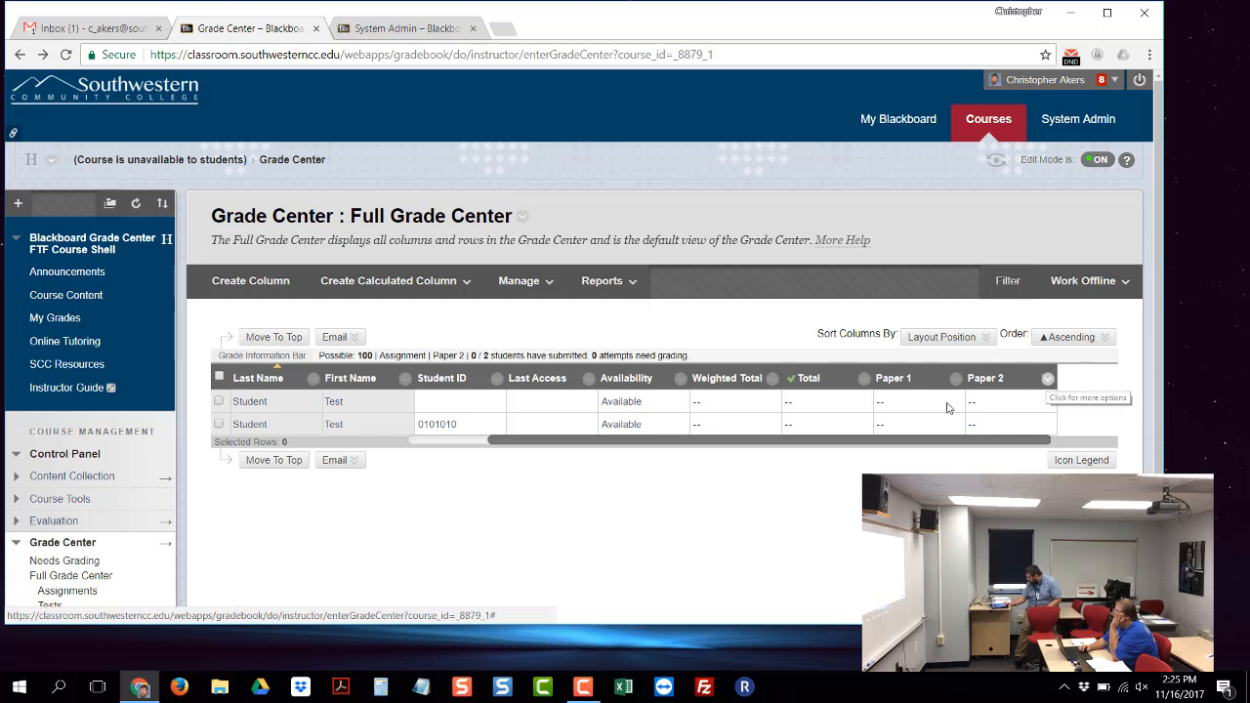
Step: Reopen the Paper 2 column's information and examine its category choices, dates and grading options
click(1048, 380)
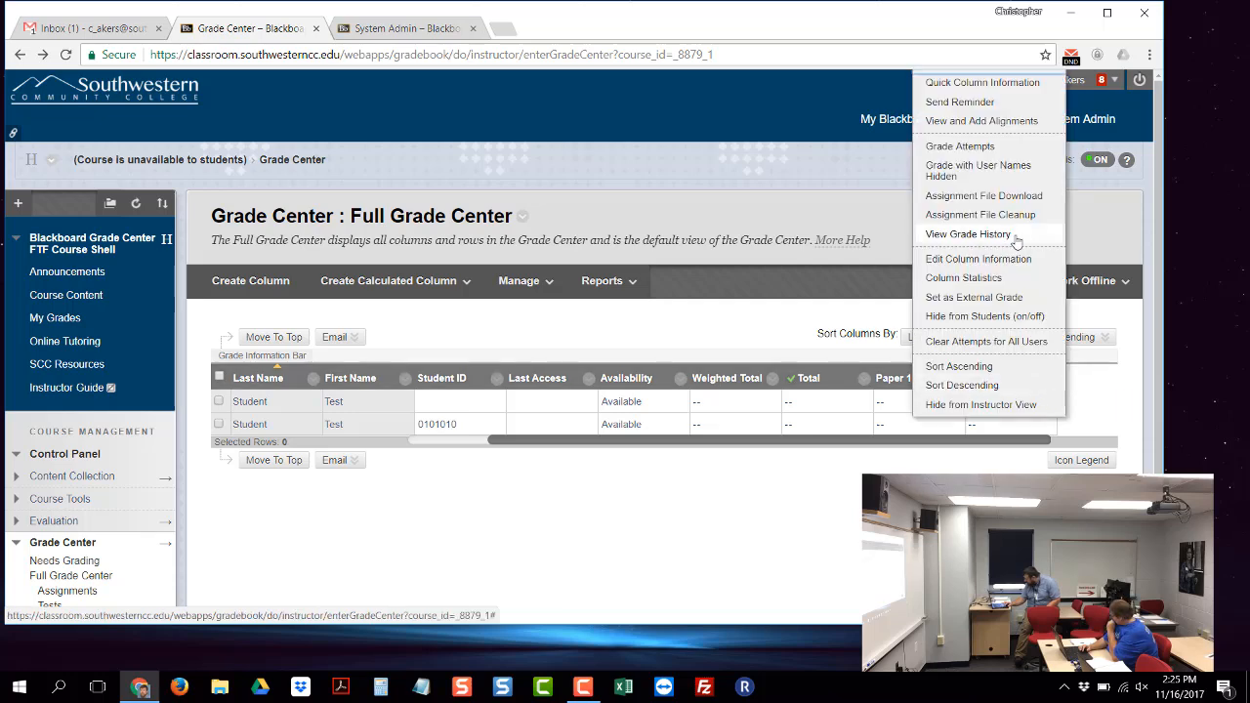
click(1003, 264)
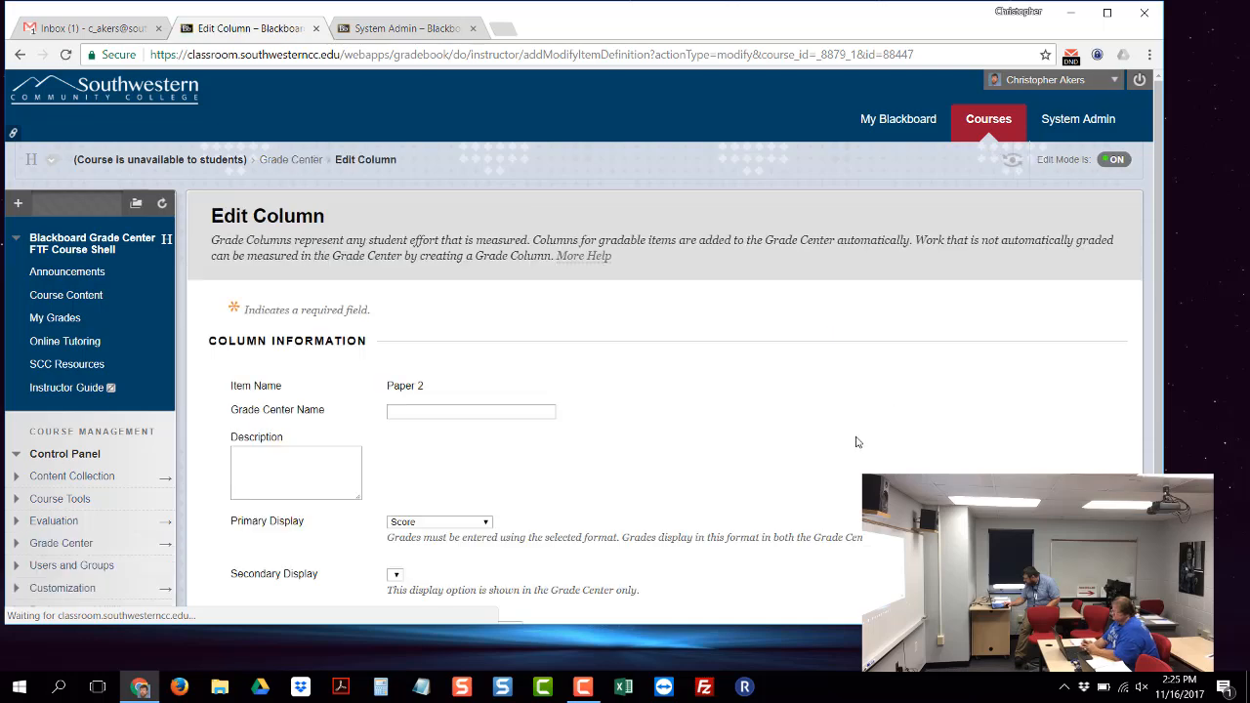
scroll(847, 456, down, 5)
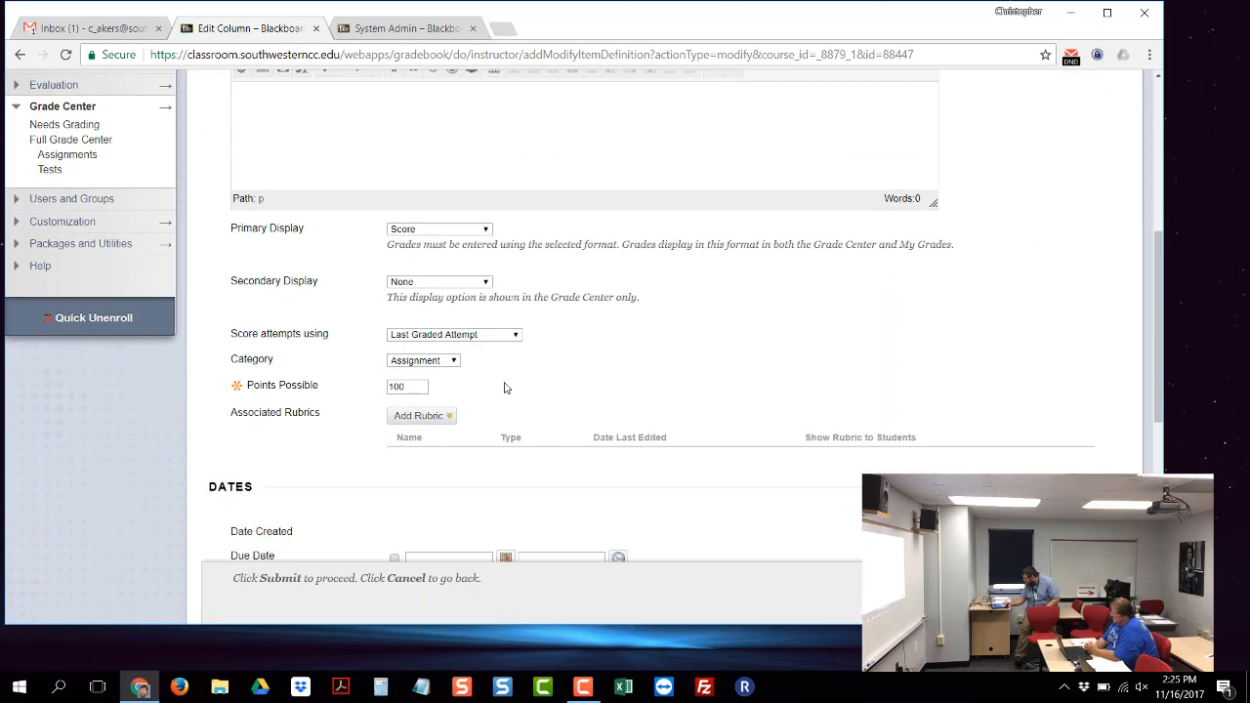
click(452, 363)
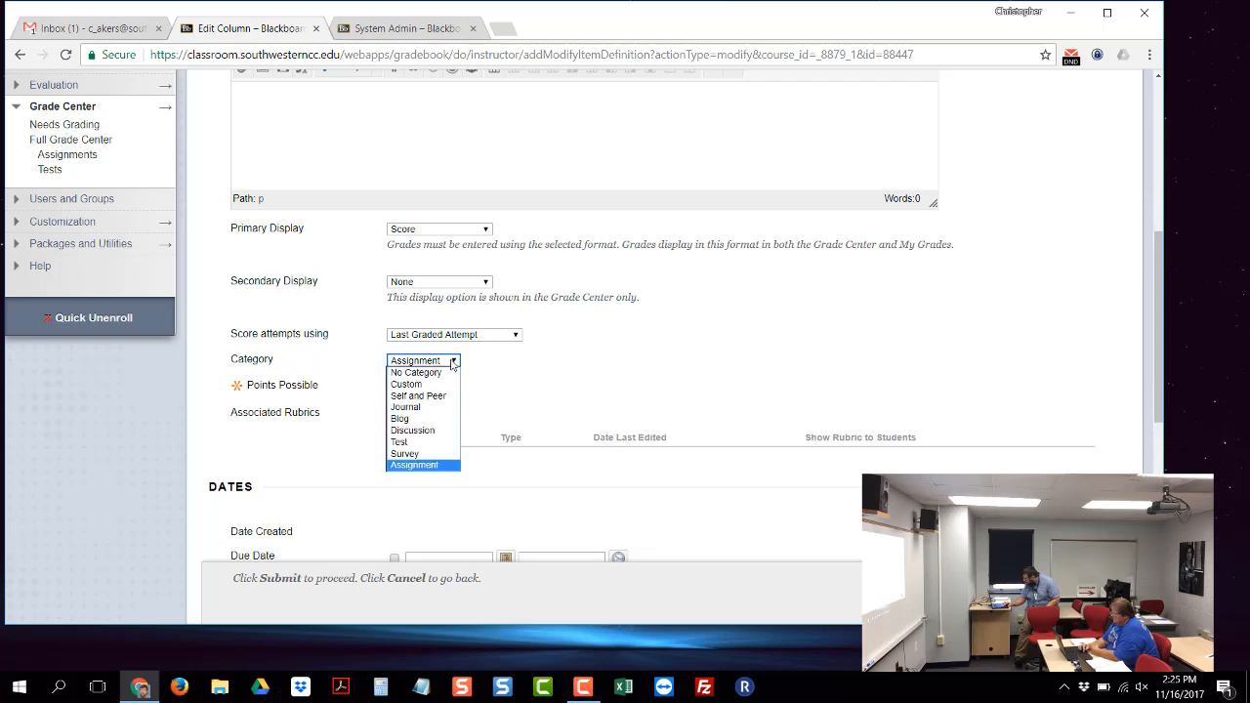
click(452, 362)
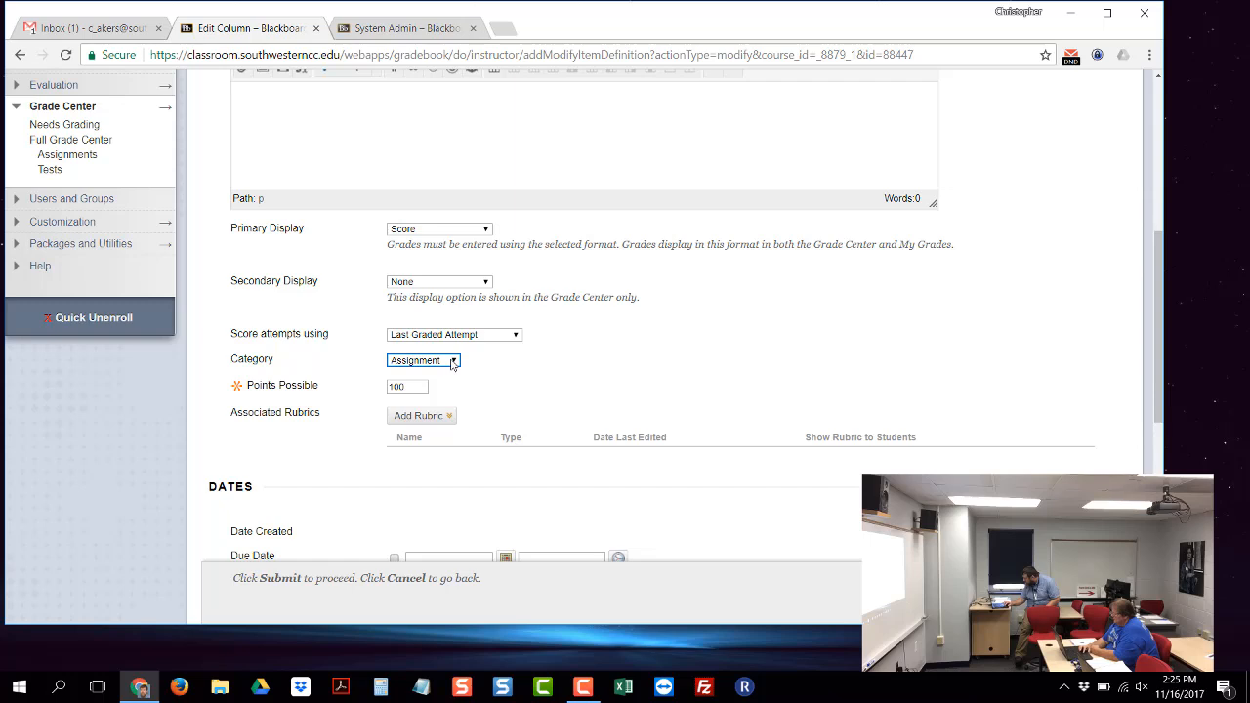
click(452, 363)
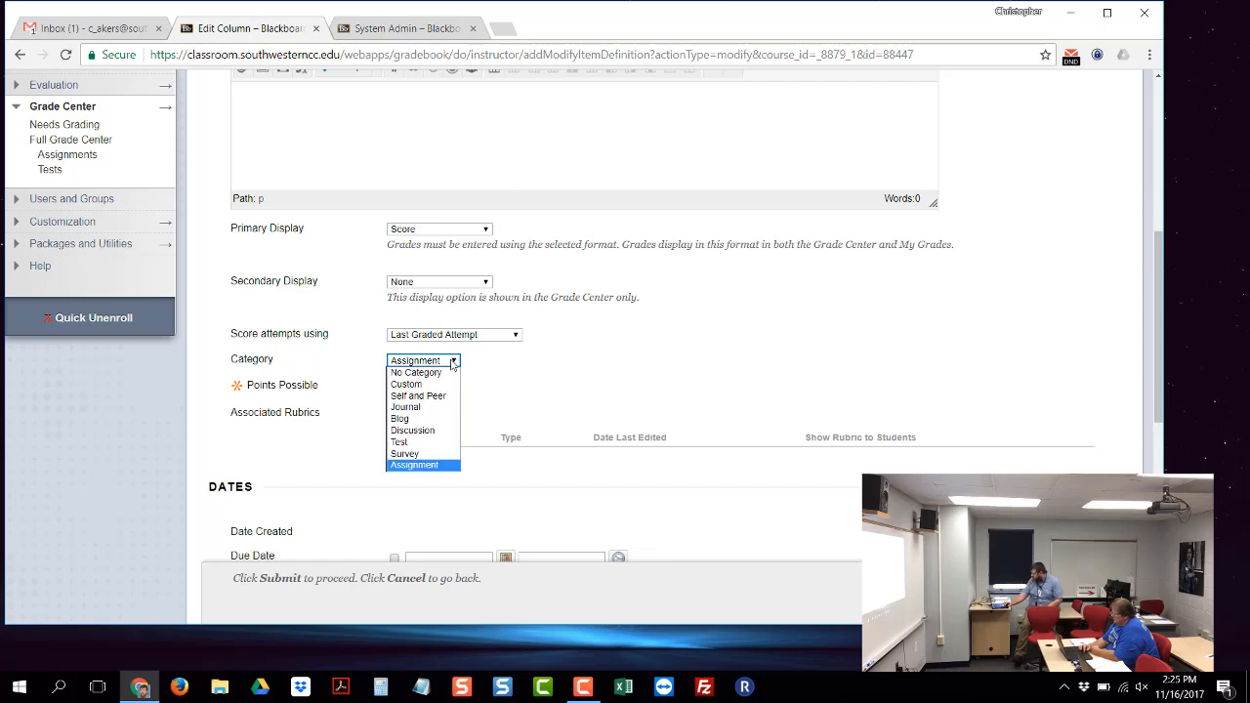
click(587, 350)
scroll(803, 395, down, 5)
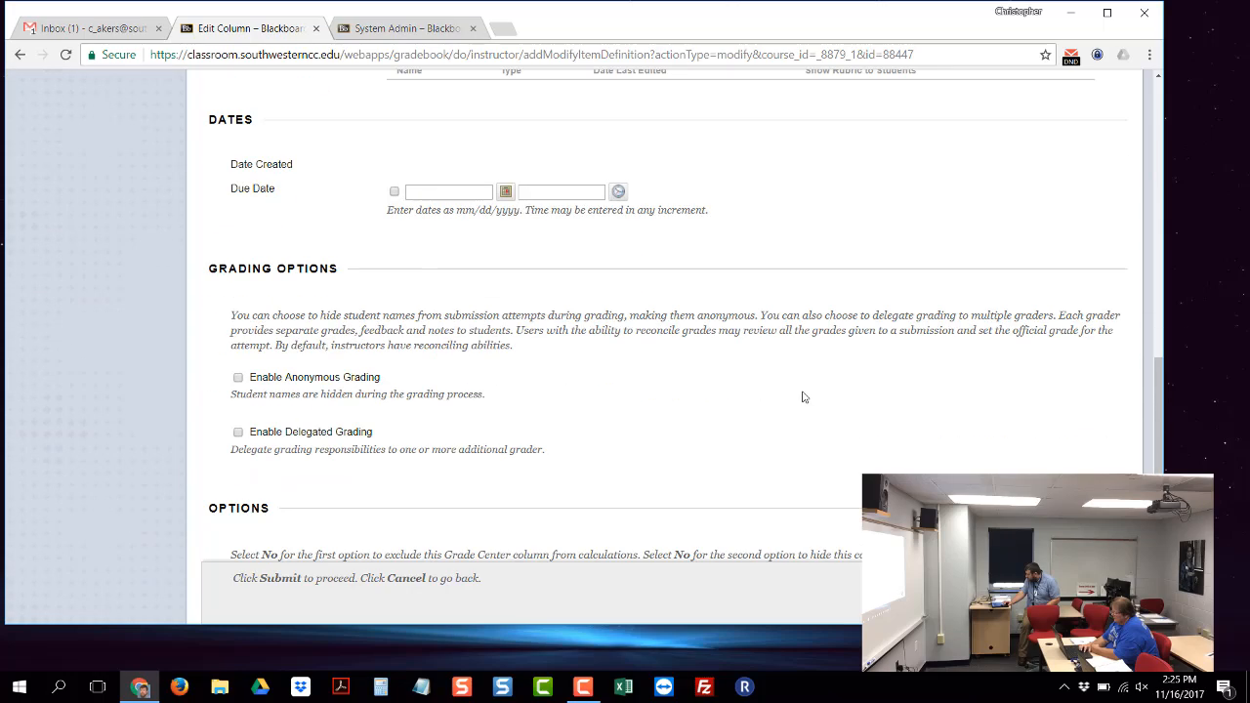
scroll(803, 396, up, 6)
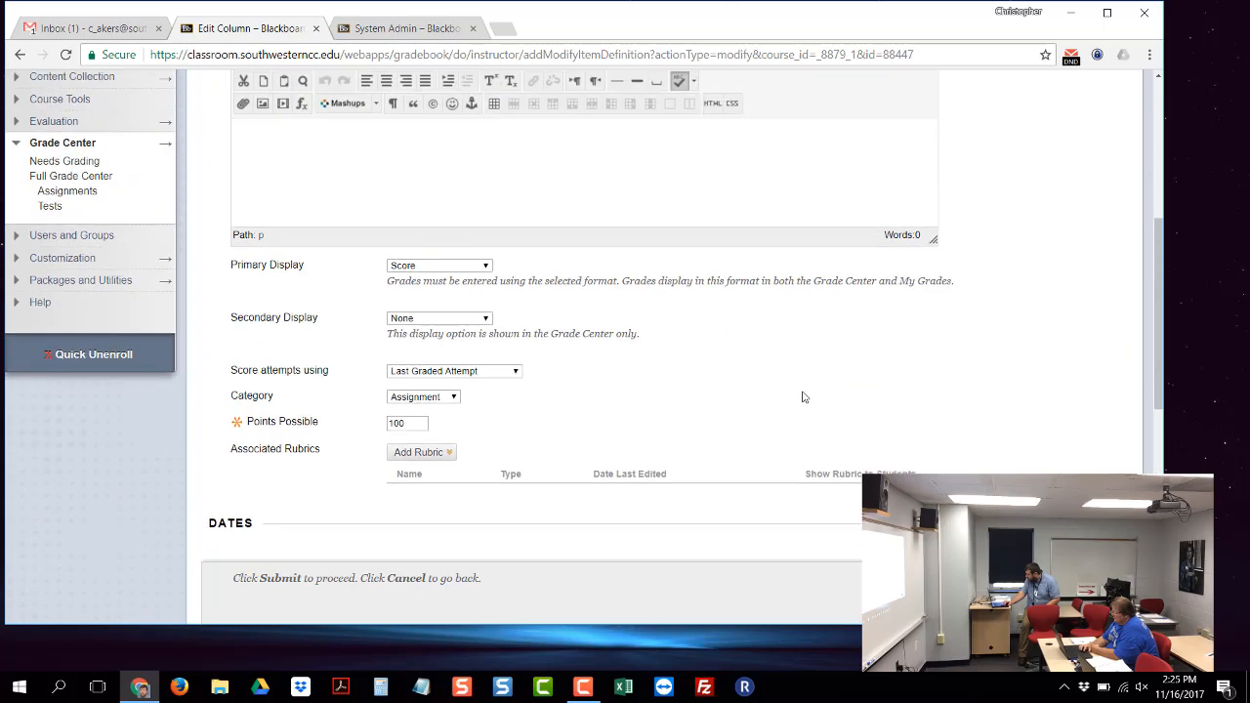
Step: Change the Paper 2 column's category to Test and submit the edited column
click(448, 401)
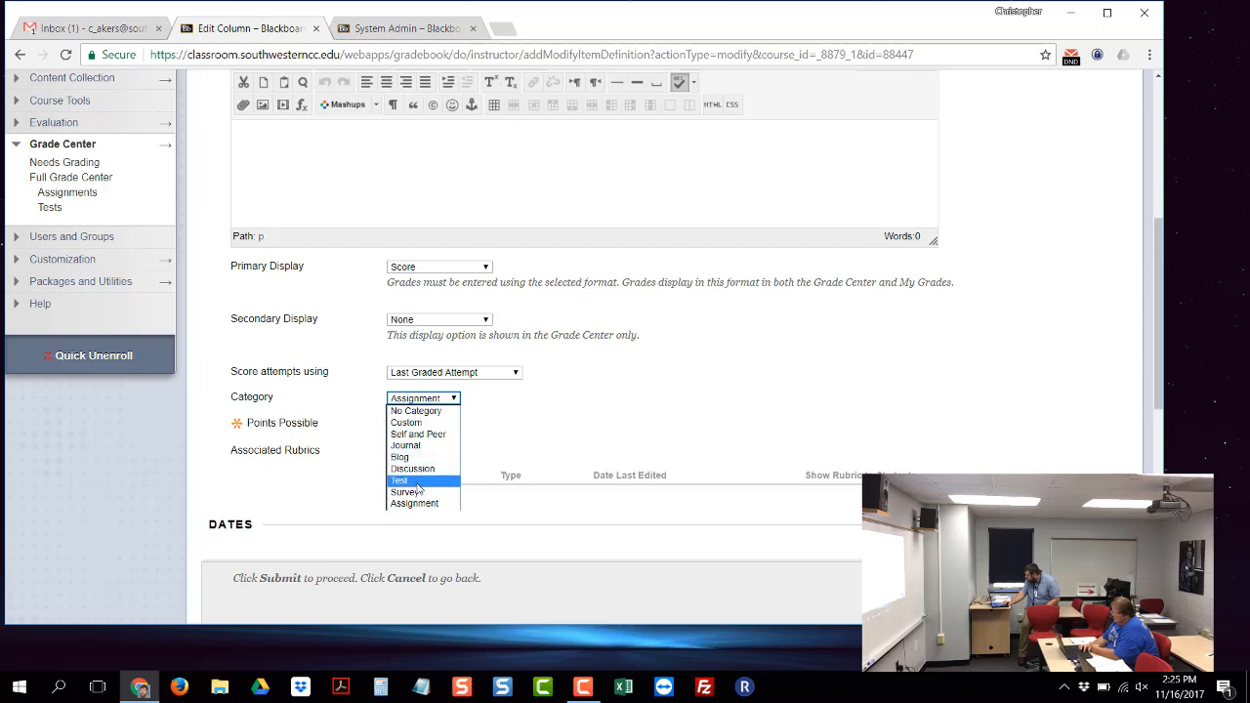
click(417, 482)
click(736, 394)
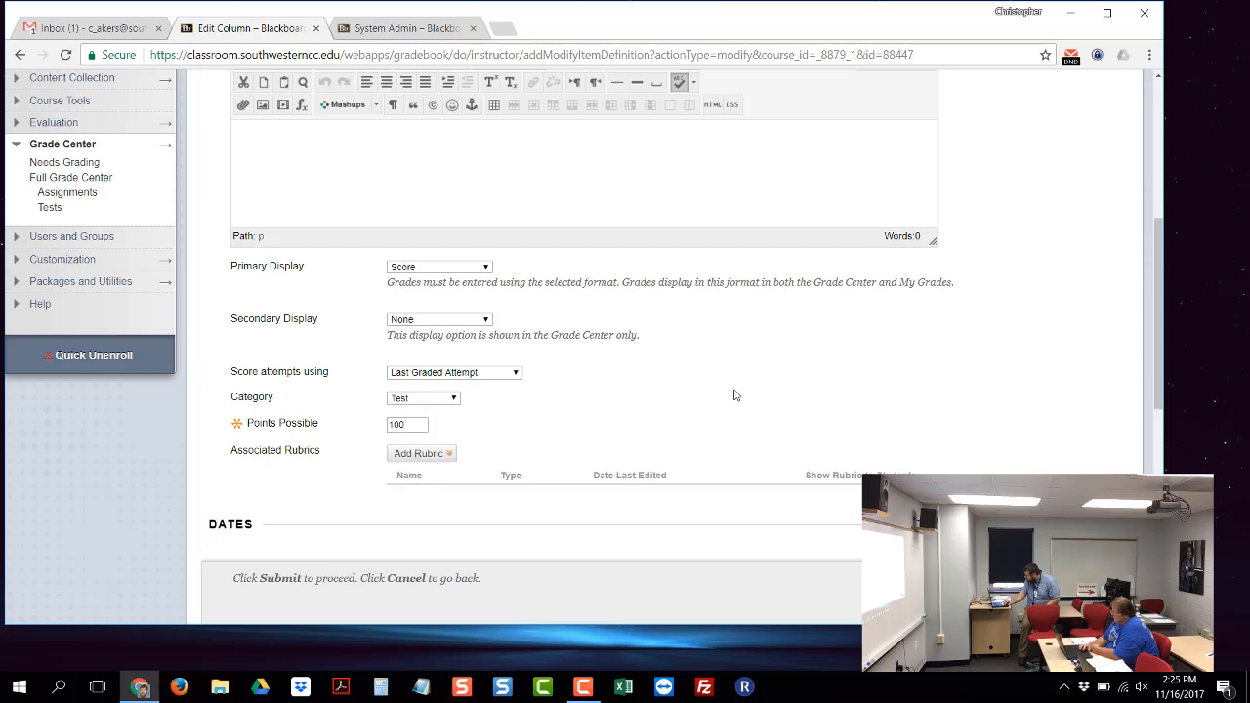
click(1084, 578)
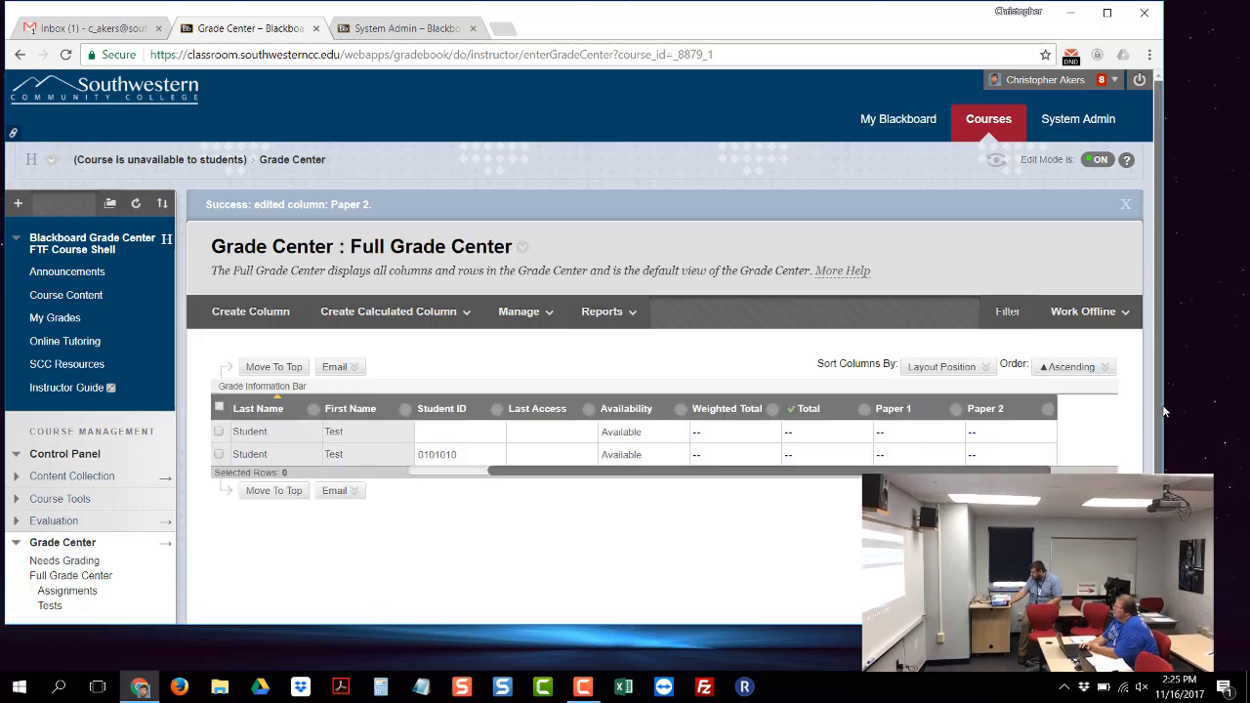
Step: Open the Weighted Total column for editing and go to its selection of columns and categories to include
scroll(1161, 413, down, 1)
scroll(1161, 413, down, 3)
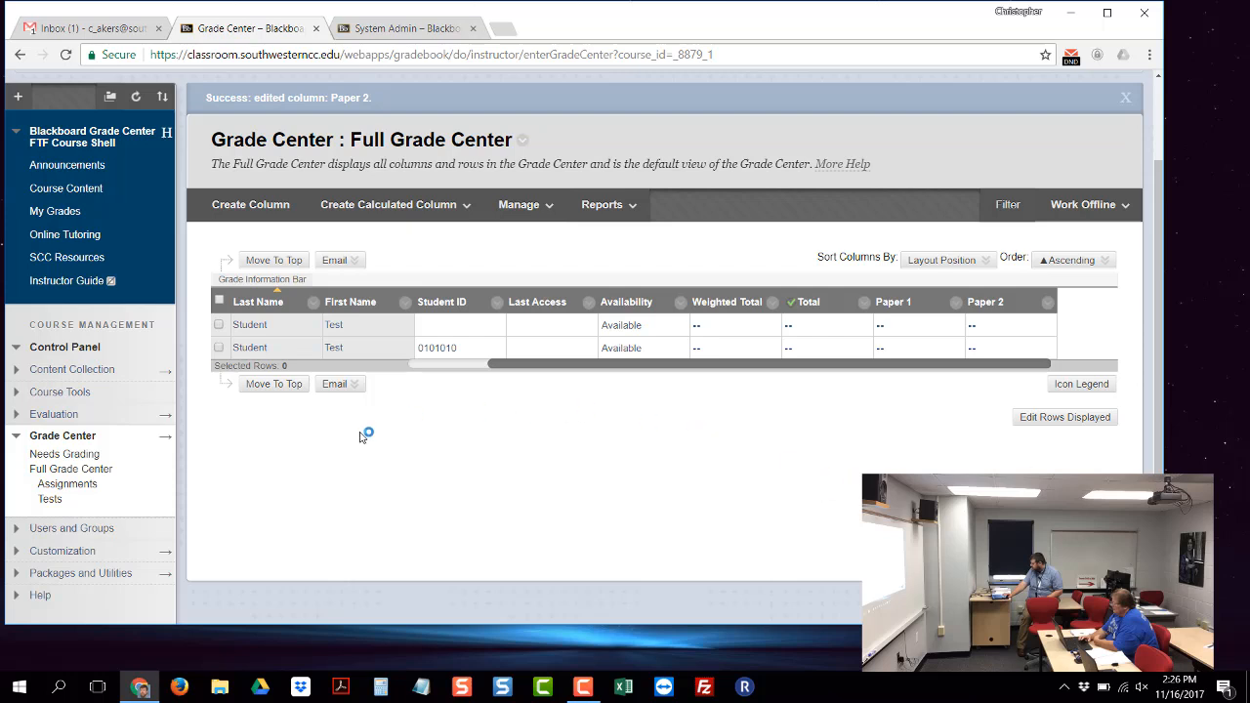
click(771, 305)
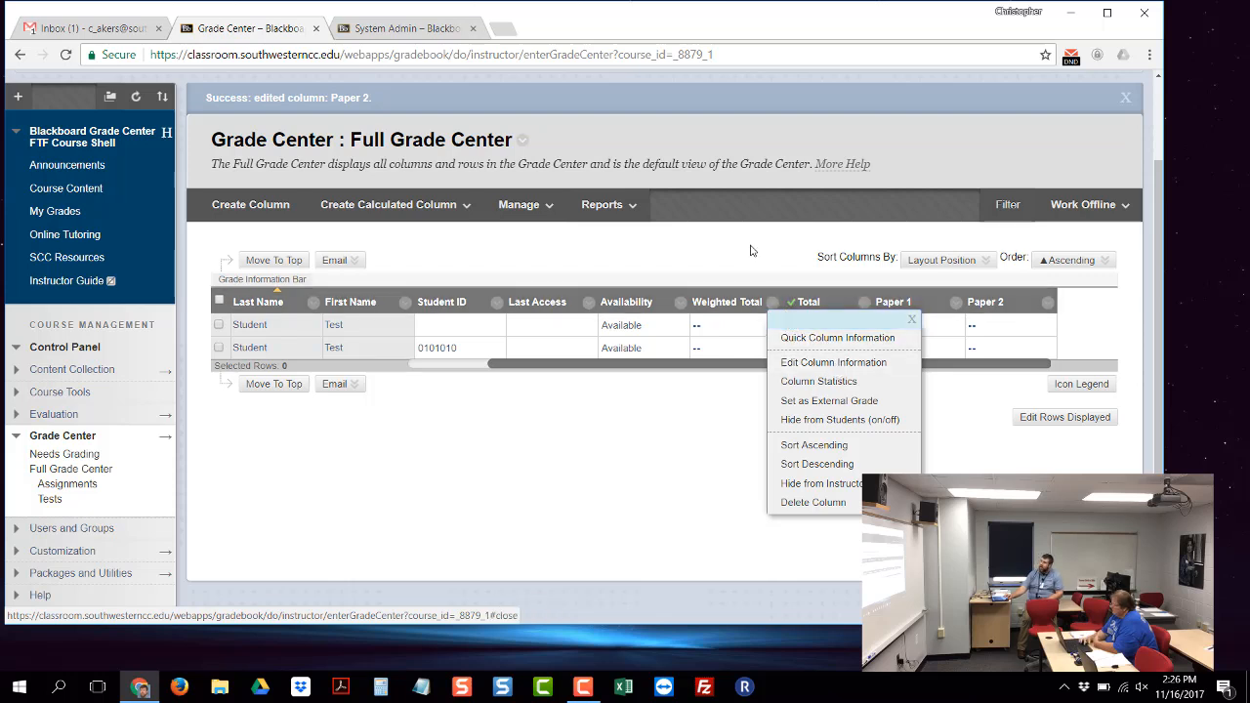
click(770, 317)
click(773, 306)
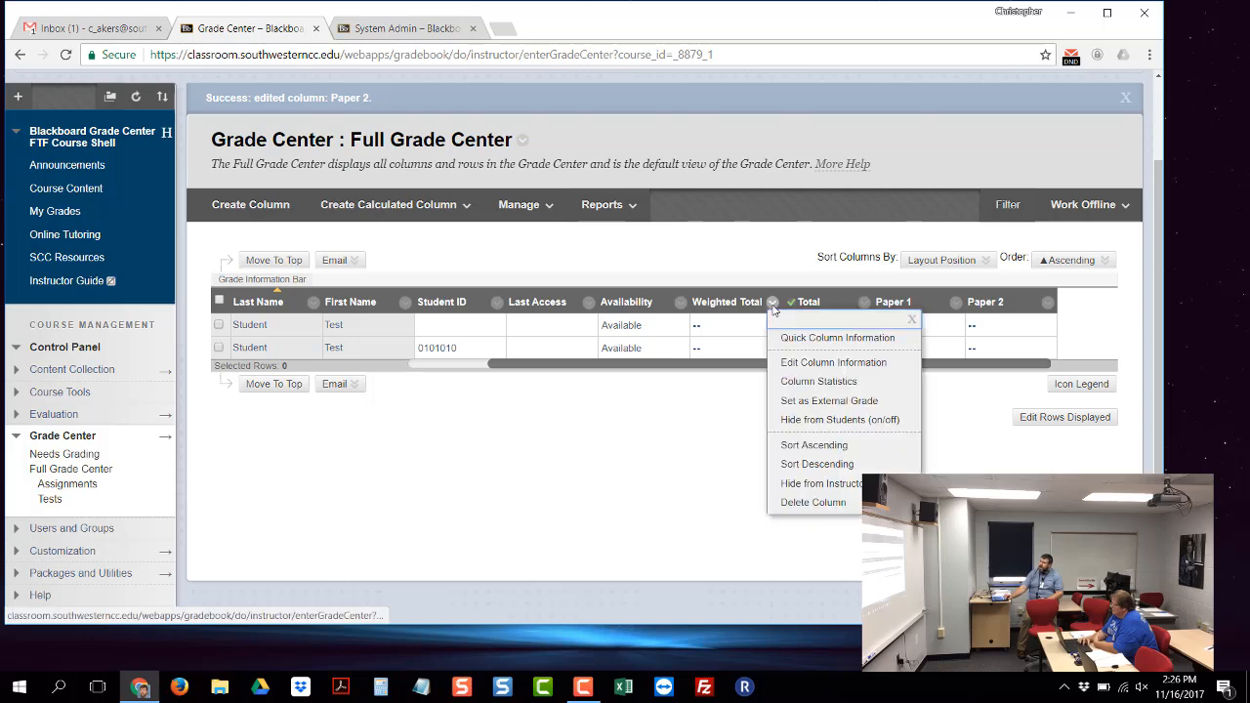
click(796, 372)
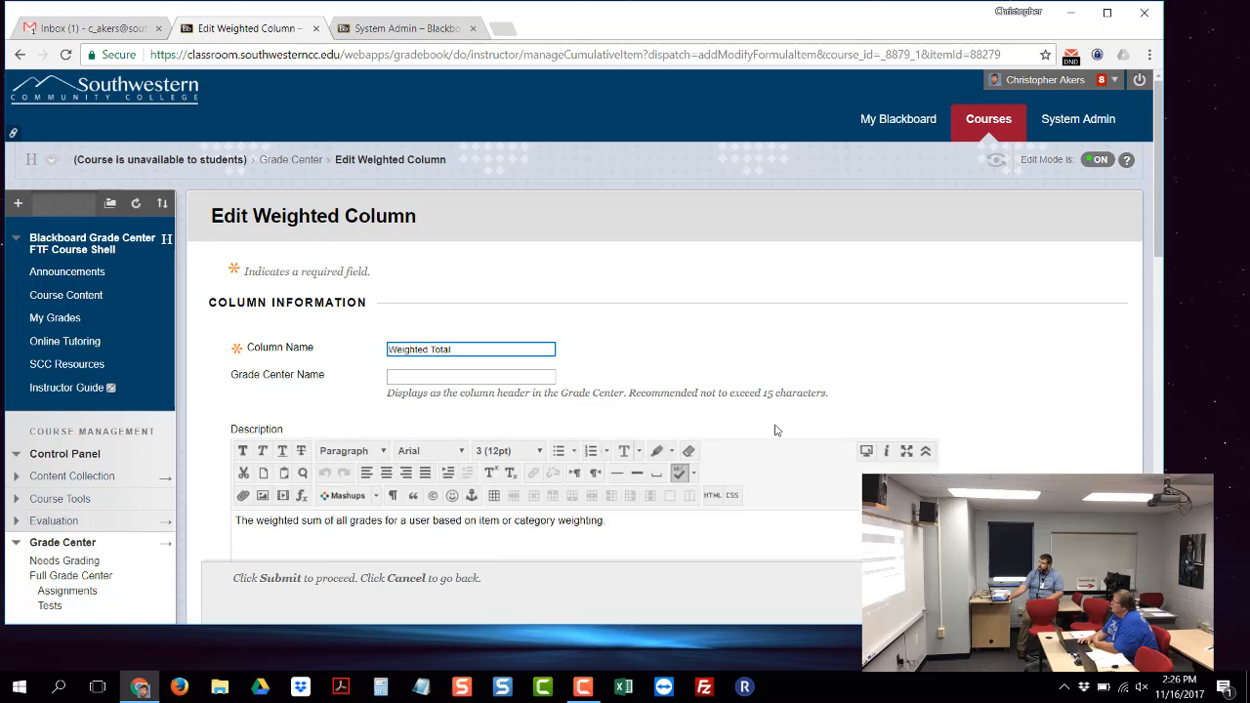
scroll(1089, 454, down, 5)
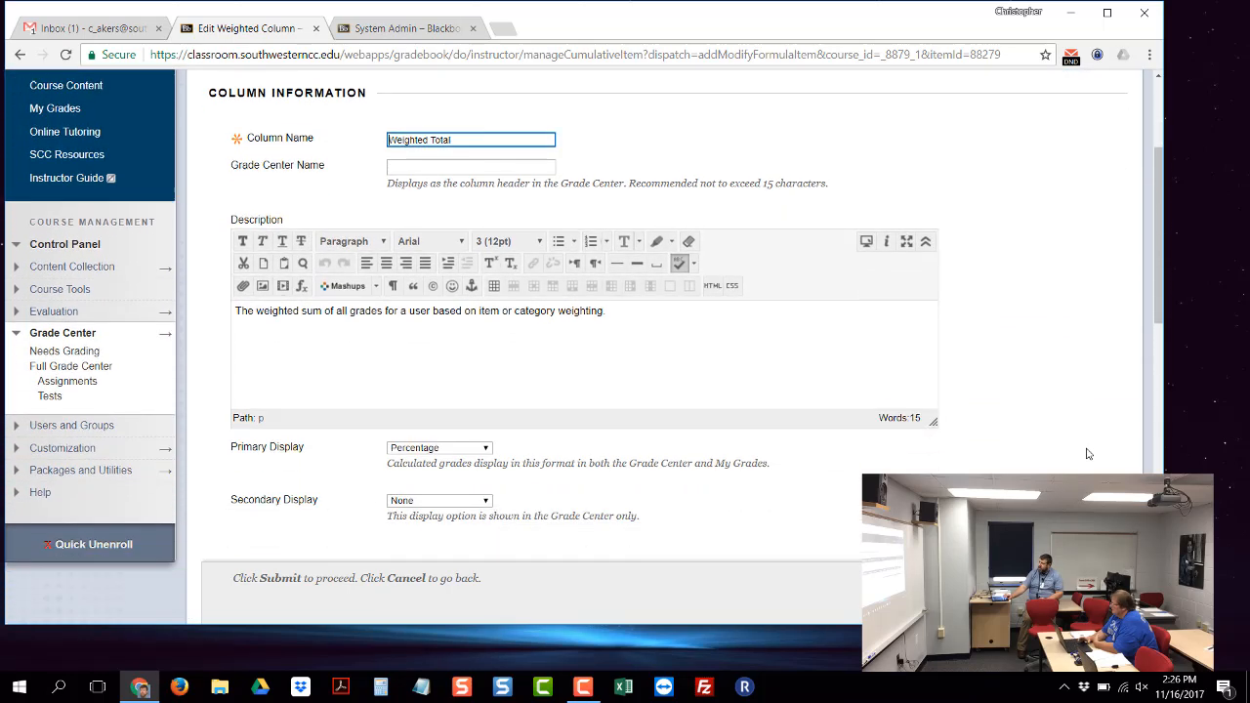
scroll(1089, 453, down, 4)
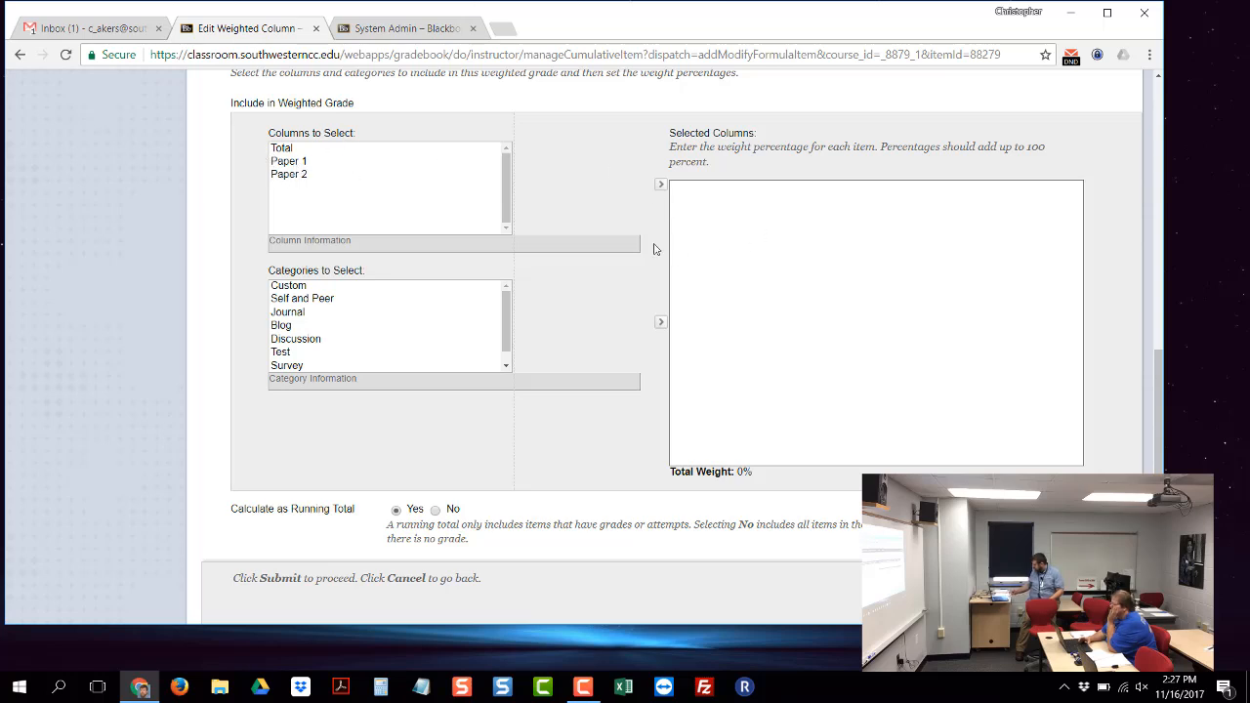
Step: Add the Paper 2 column and the Assignment category to the weighted grade's selected columns
click(284, 163)
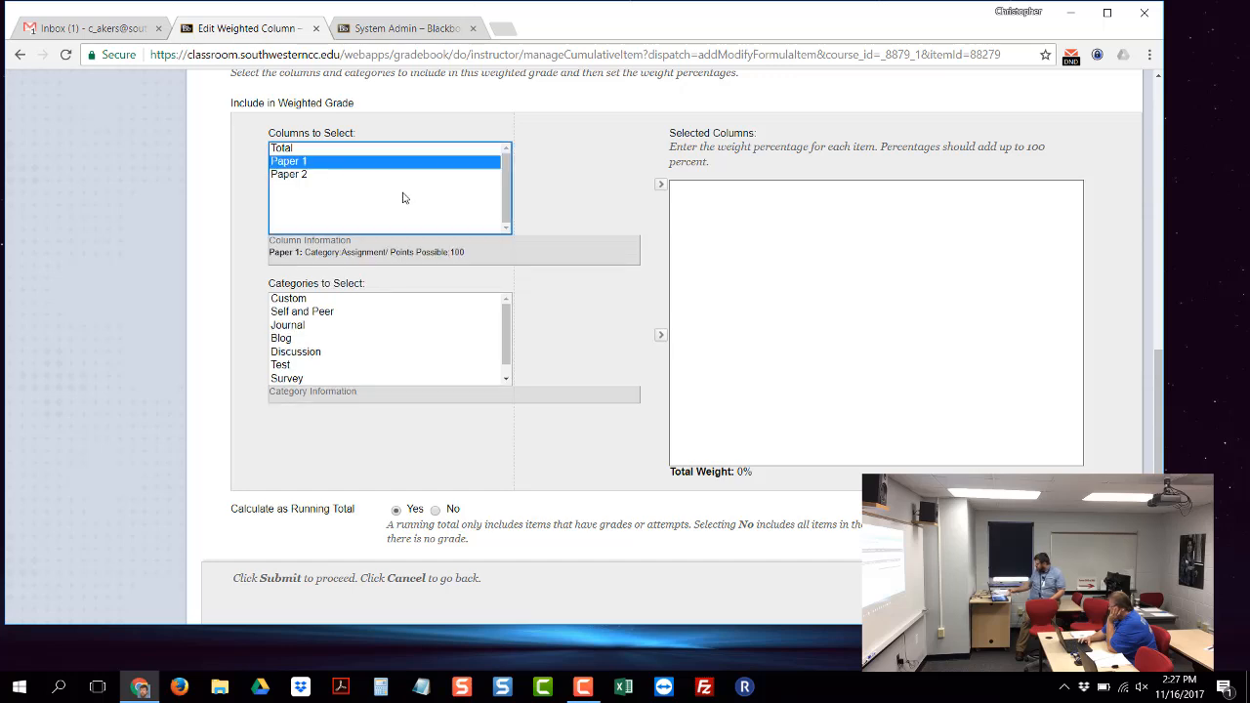
click(299, 182)
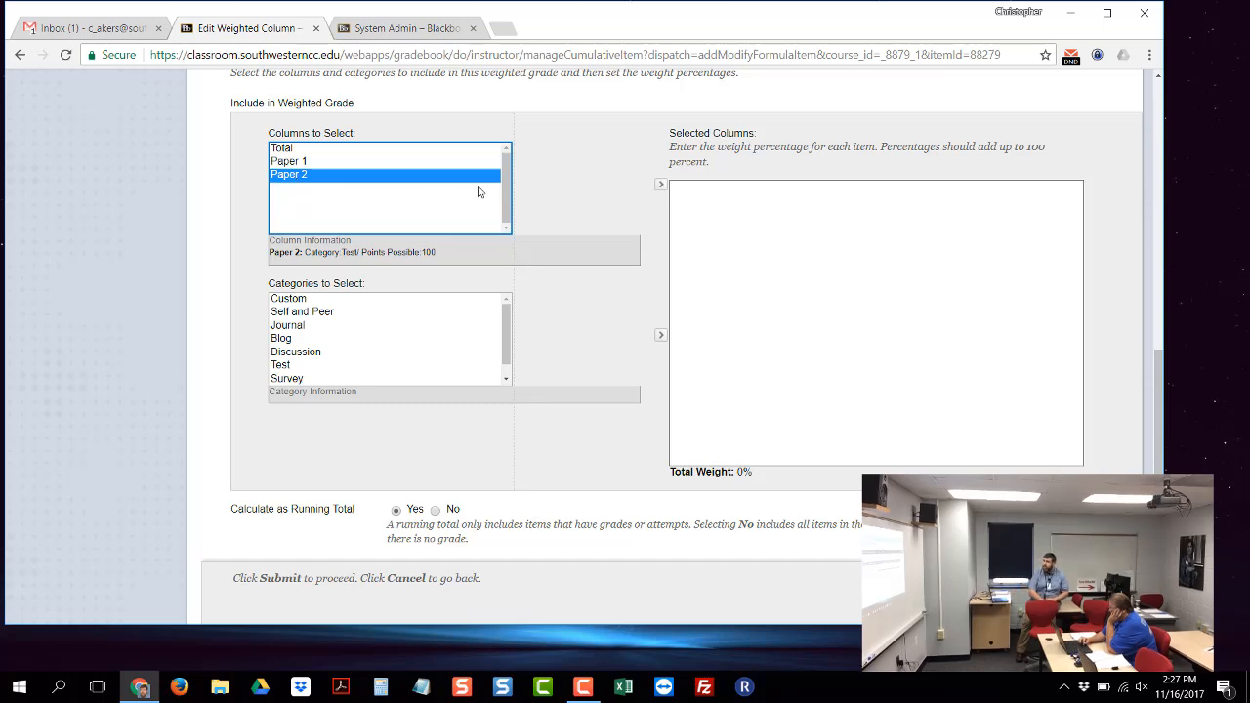
click(660, 186)
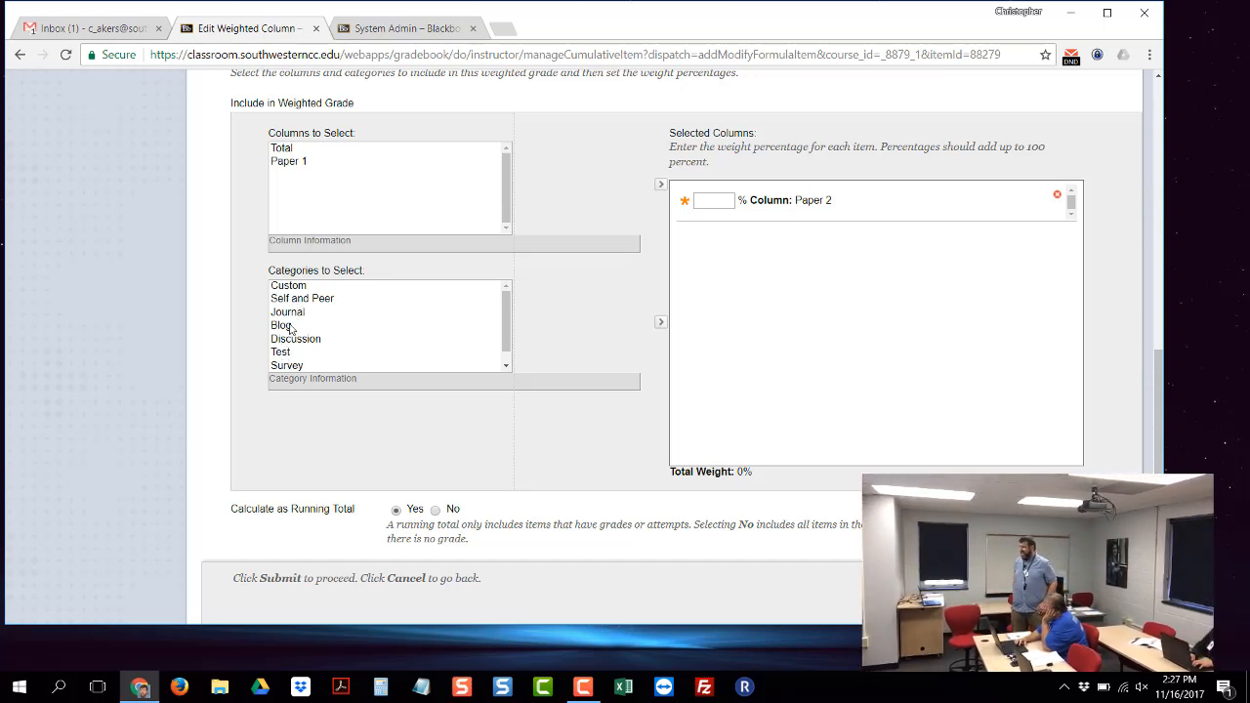
scroll(321, 357, down, 1)
click(318, 366)
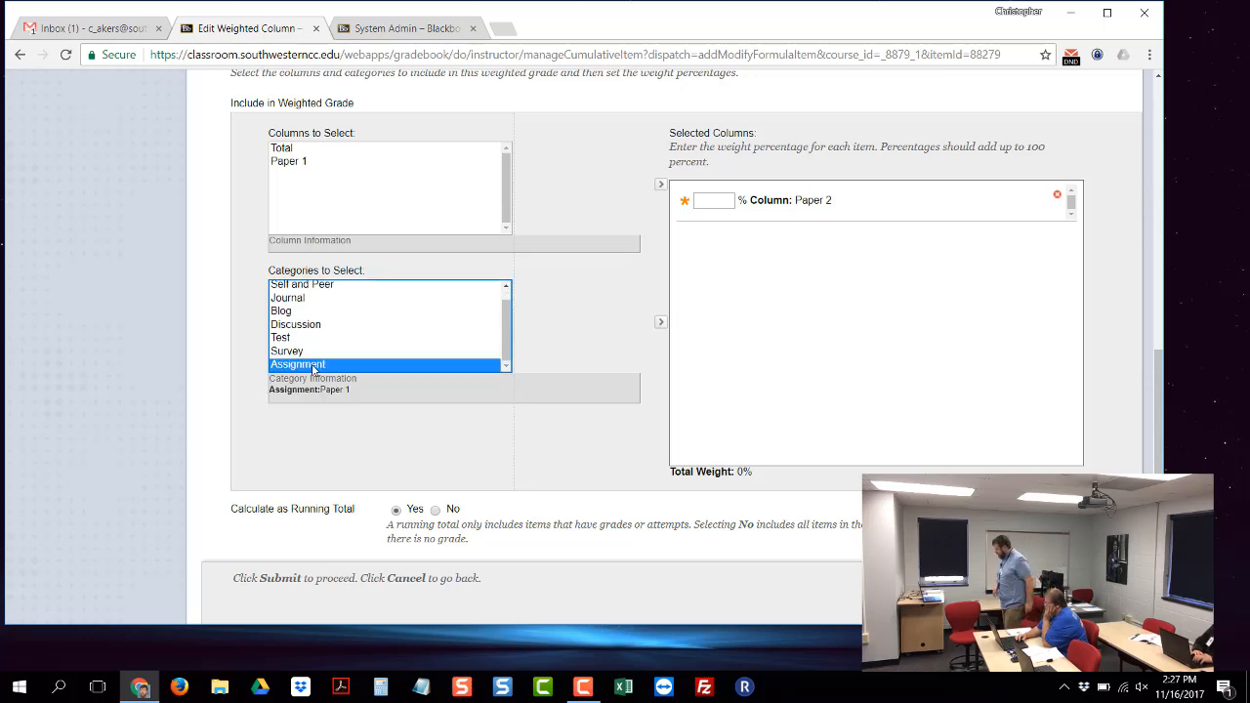
click(661, 323)
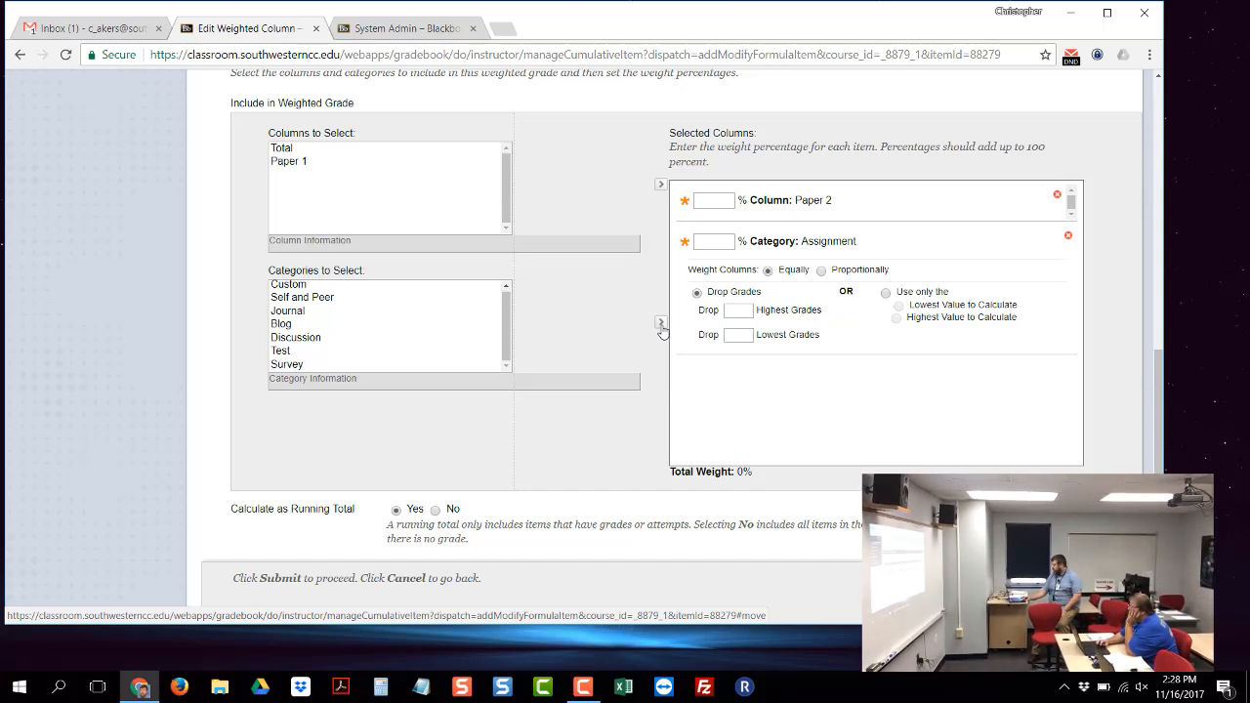
Step: Set the weights to 20% for the Paper 2 column and 80% for the Assignment category, and submit the Weighted Total column
click(715, 200)
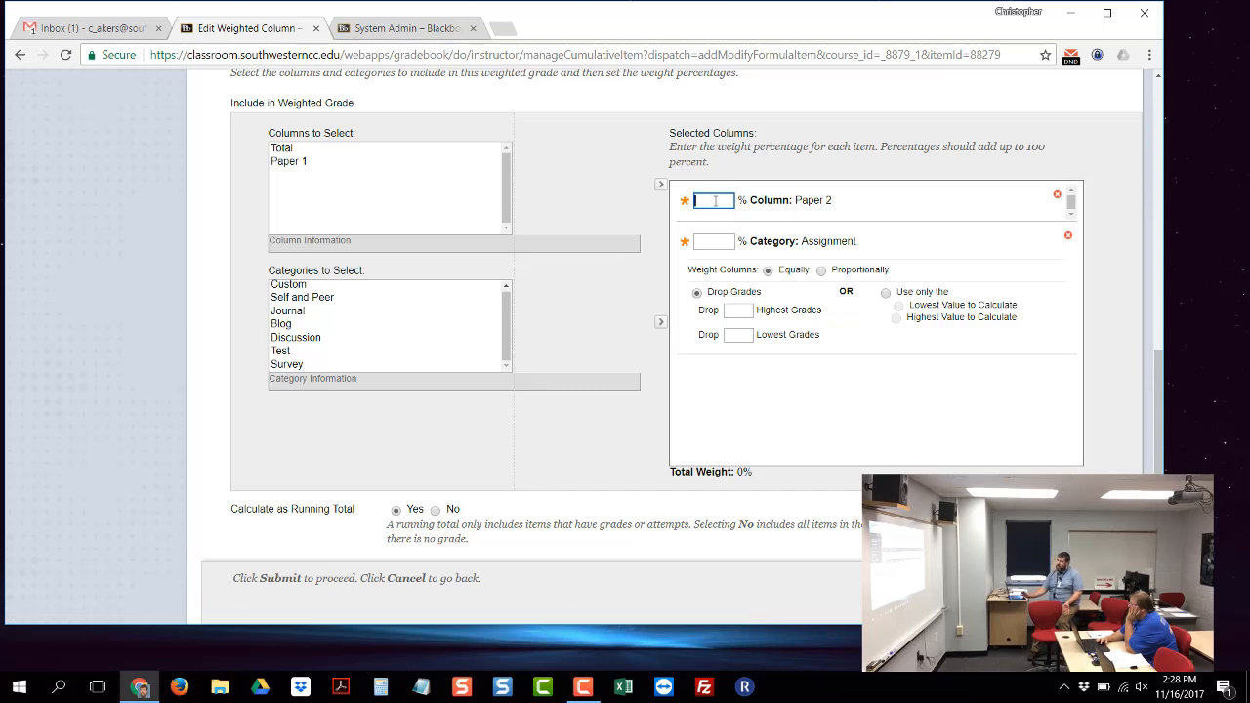
text(20)
click(702, 241)
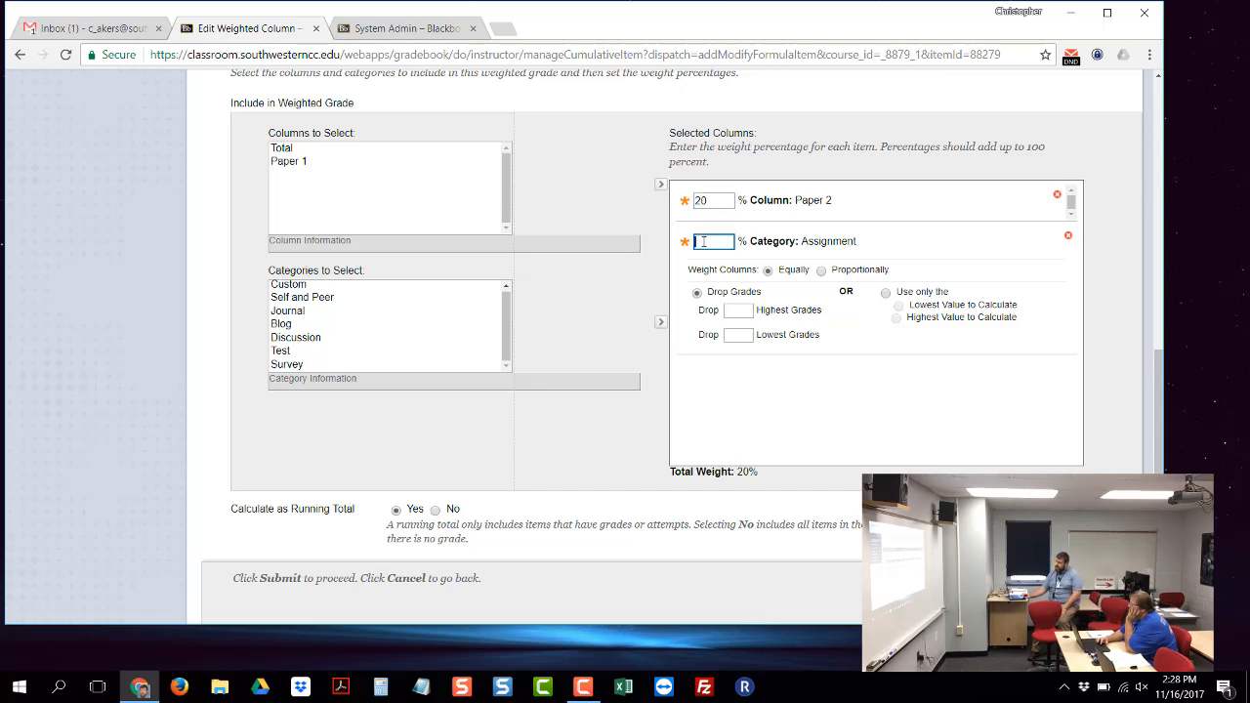
text(80)
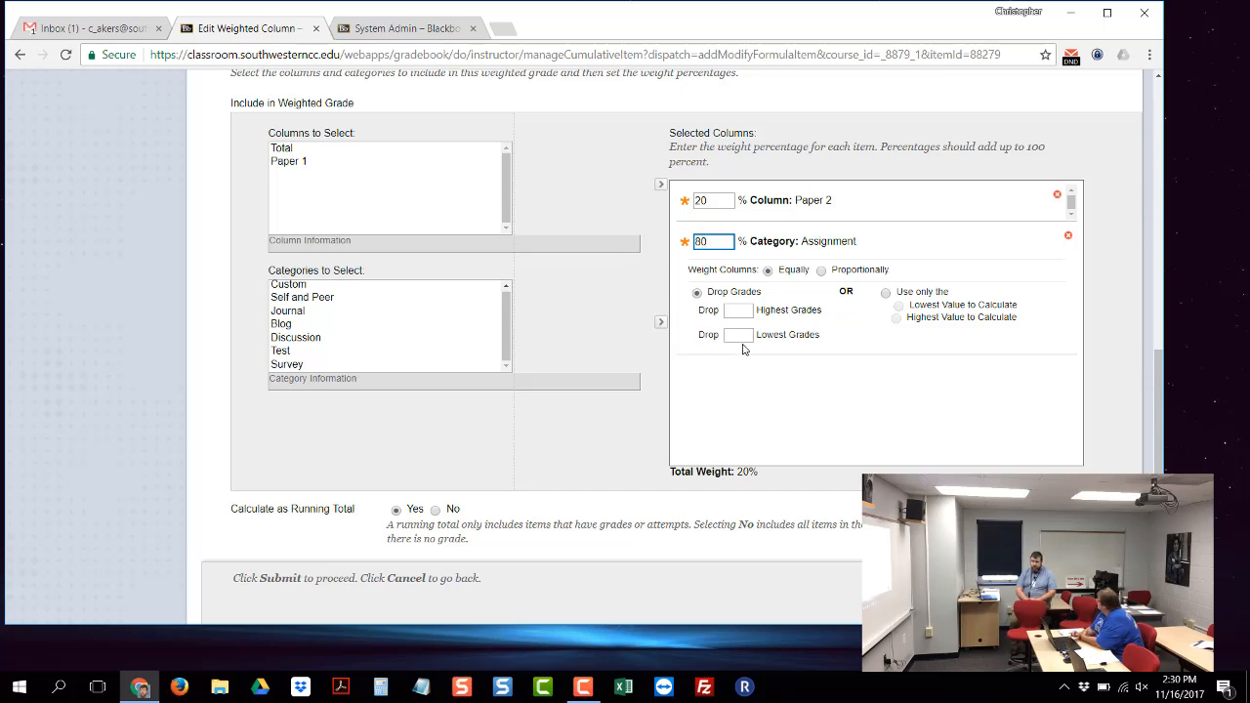
scroll(752, 411, down, 2)
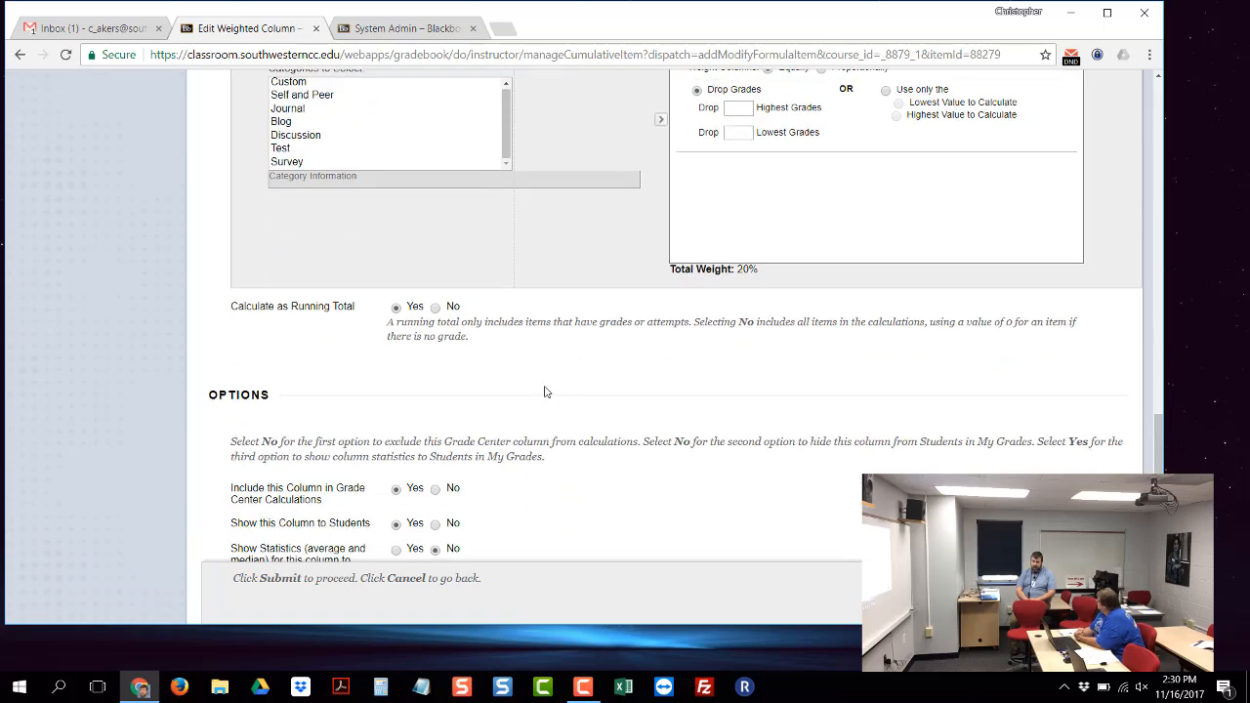
scroll(543, 392, down, 1)
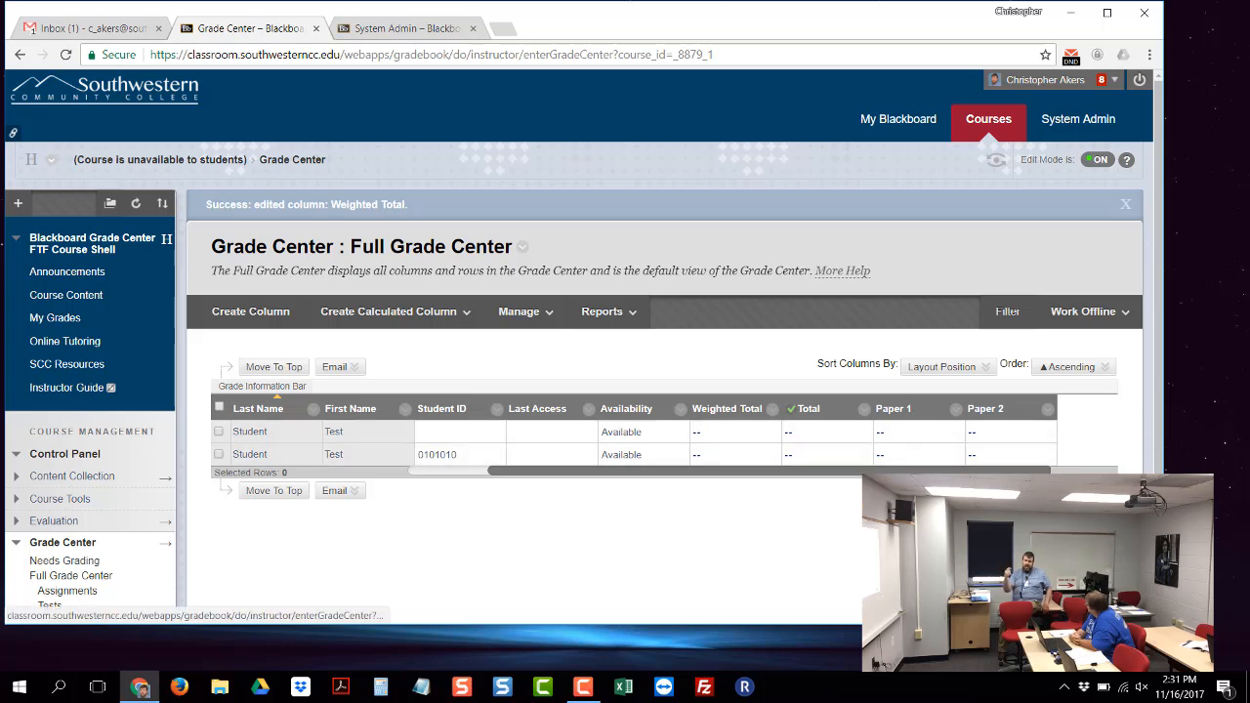
Step: Enter grades for the first test student: 100 for Paper 1 and 85 for Paper 2
click(996, 431)
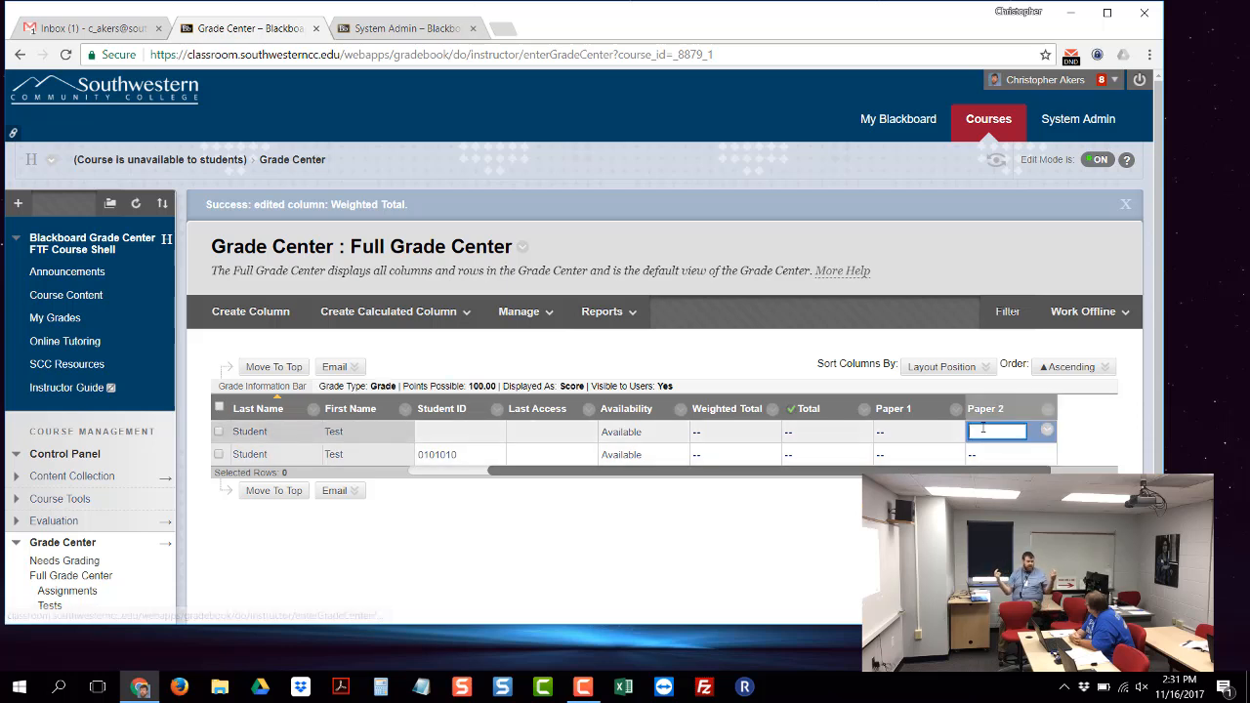
click(909, 433)
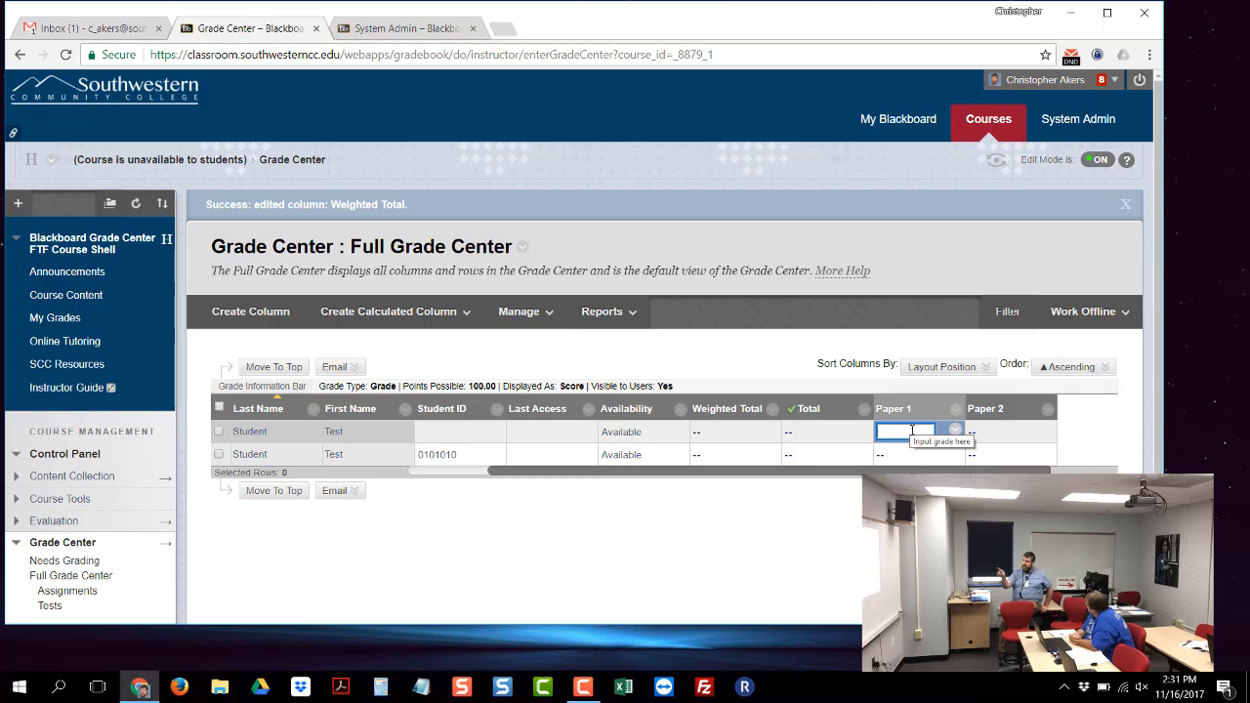
text(100)
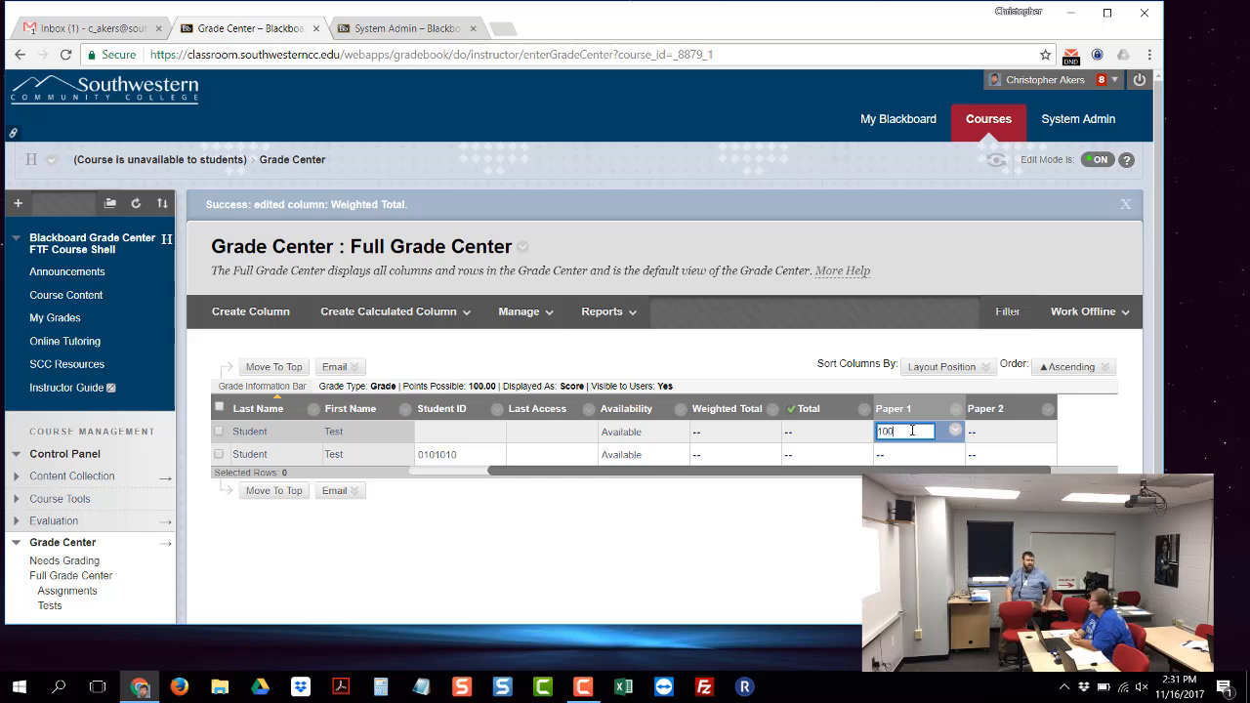
key(Return)
click(987, 436)
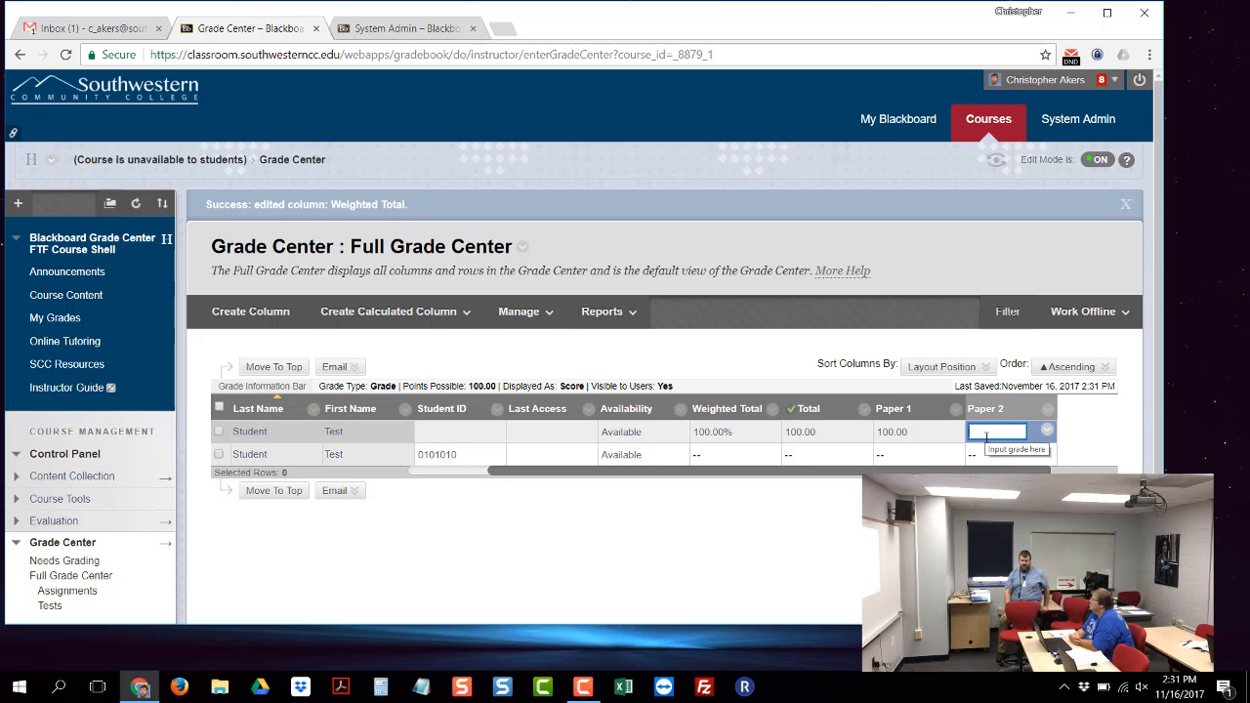
text(85)
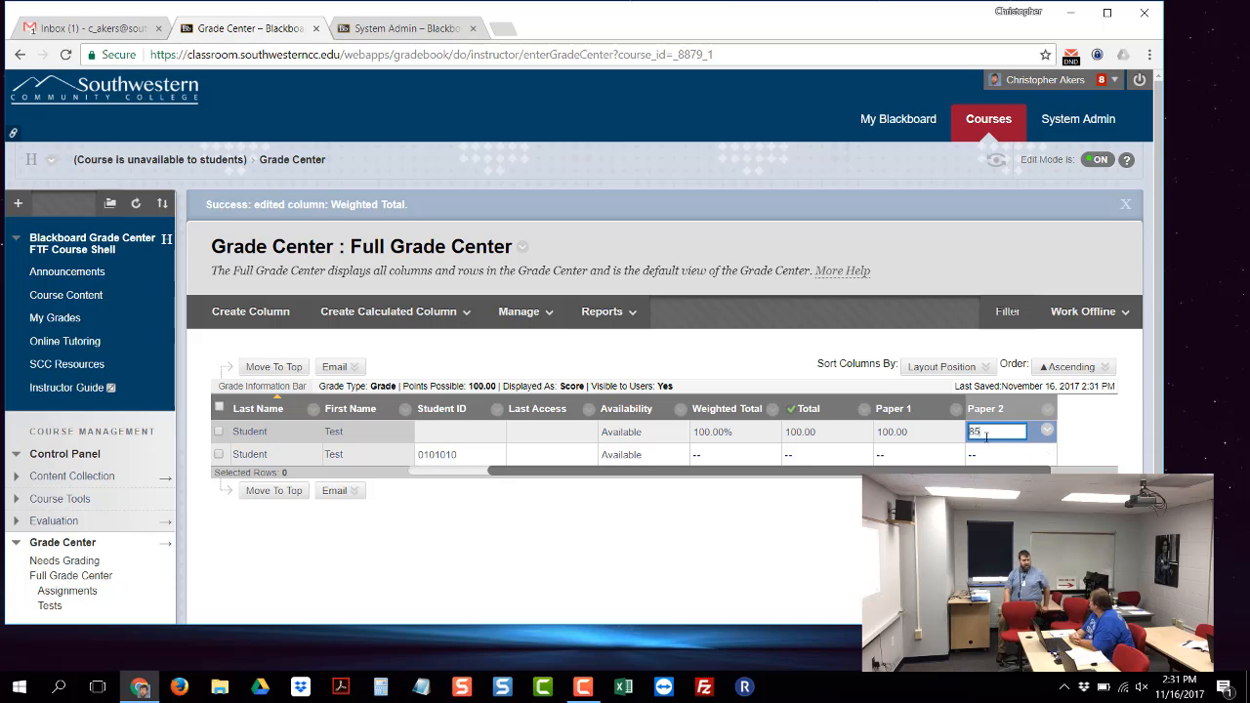
key(Return)
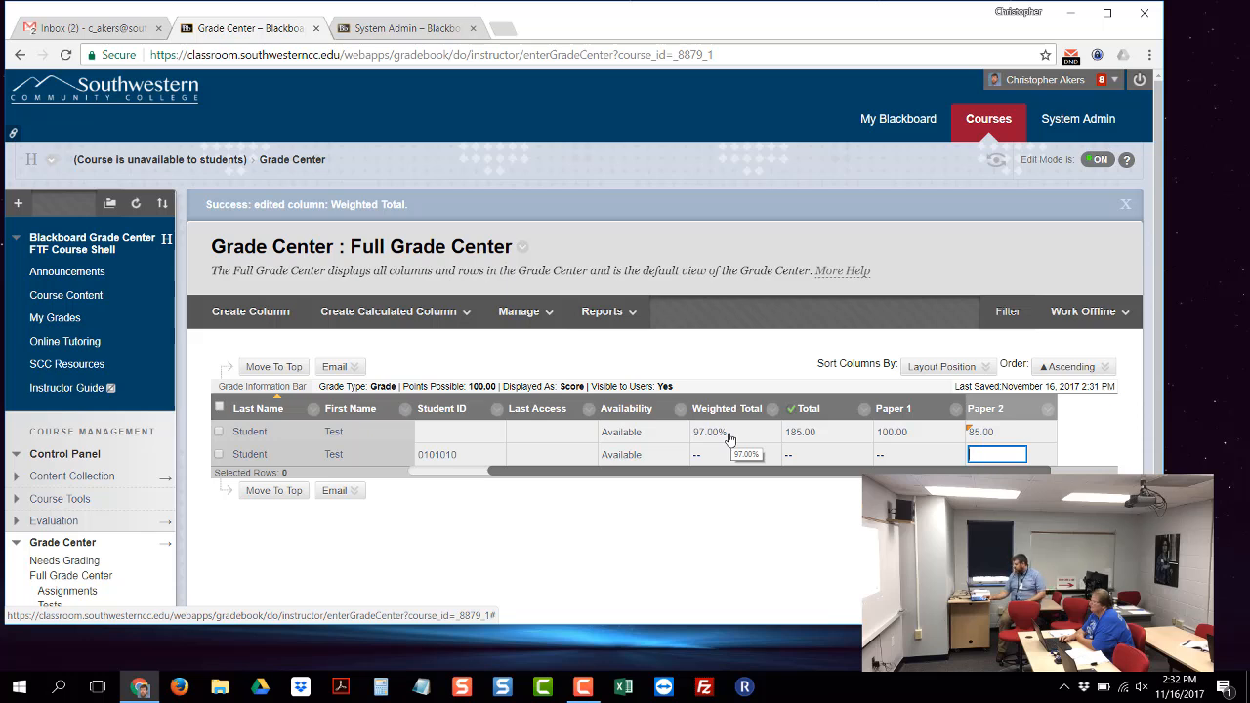
Step: Edit the Total column to use Percentage as its primary display and submit the change
click(864, 411)
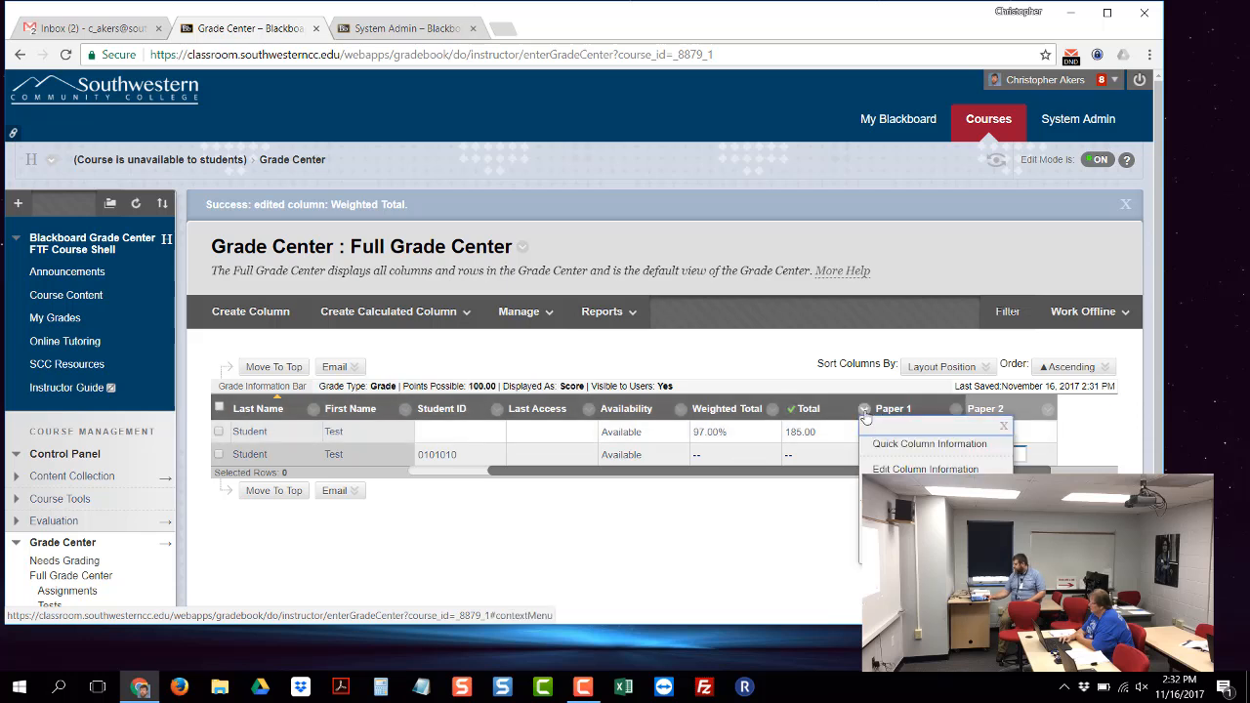
click(925, 469)
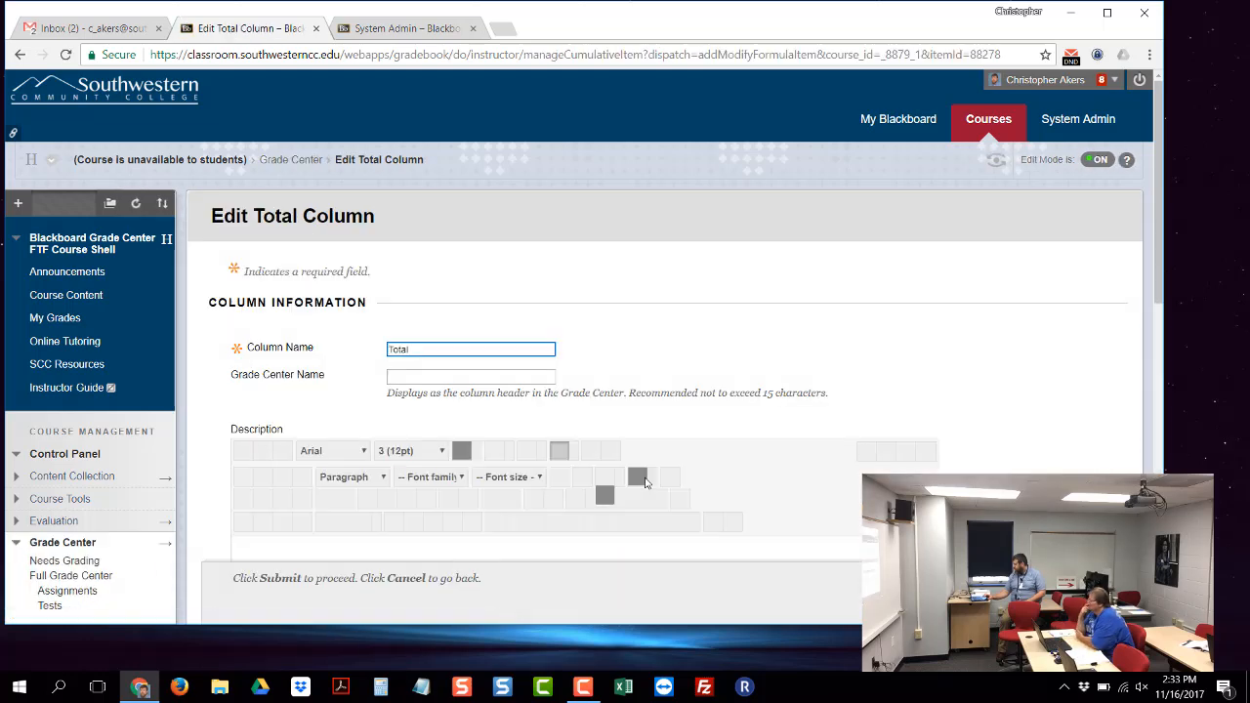
scroll(645, 482, down, 3)
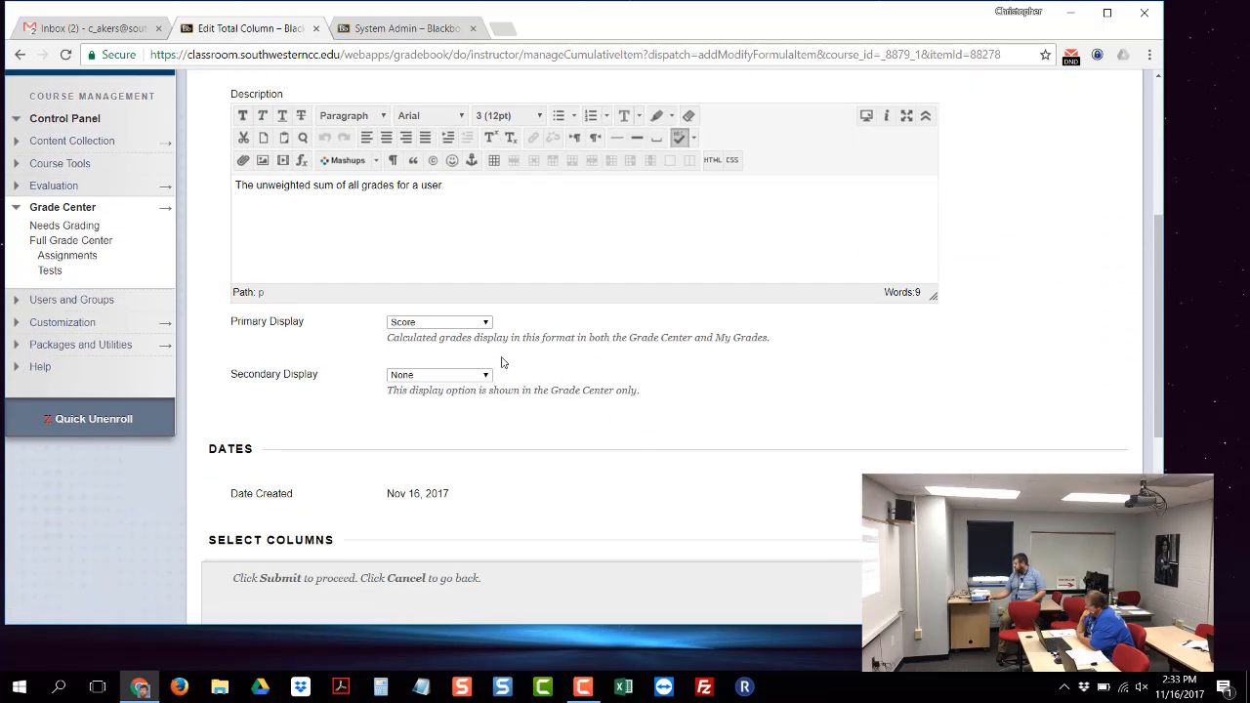
click(485, 323)
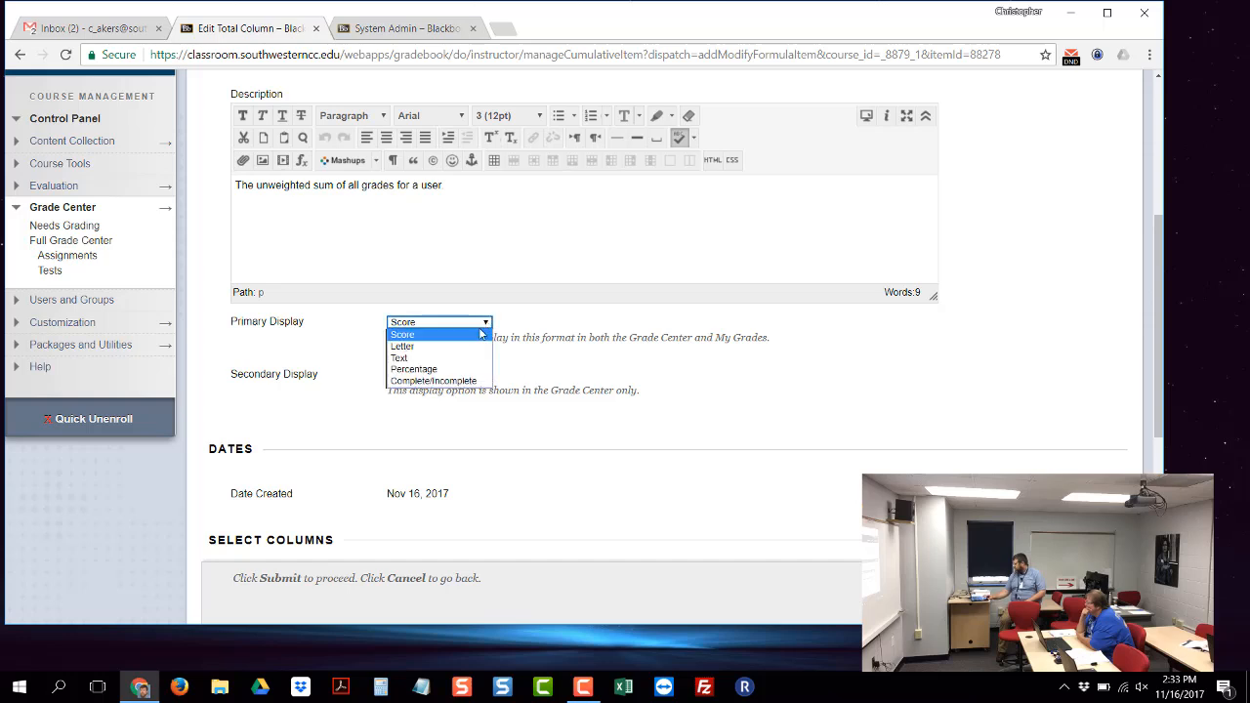
click(454, 369)
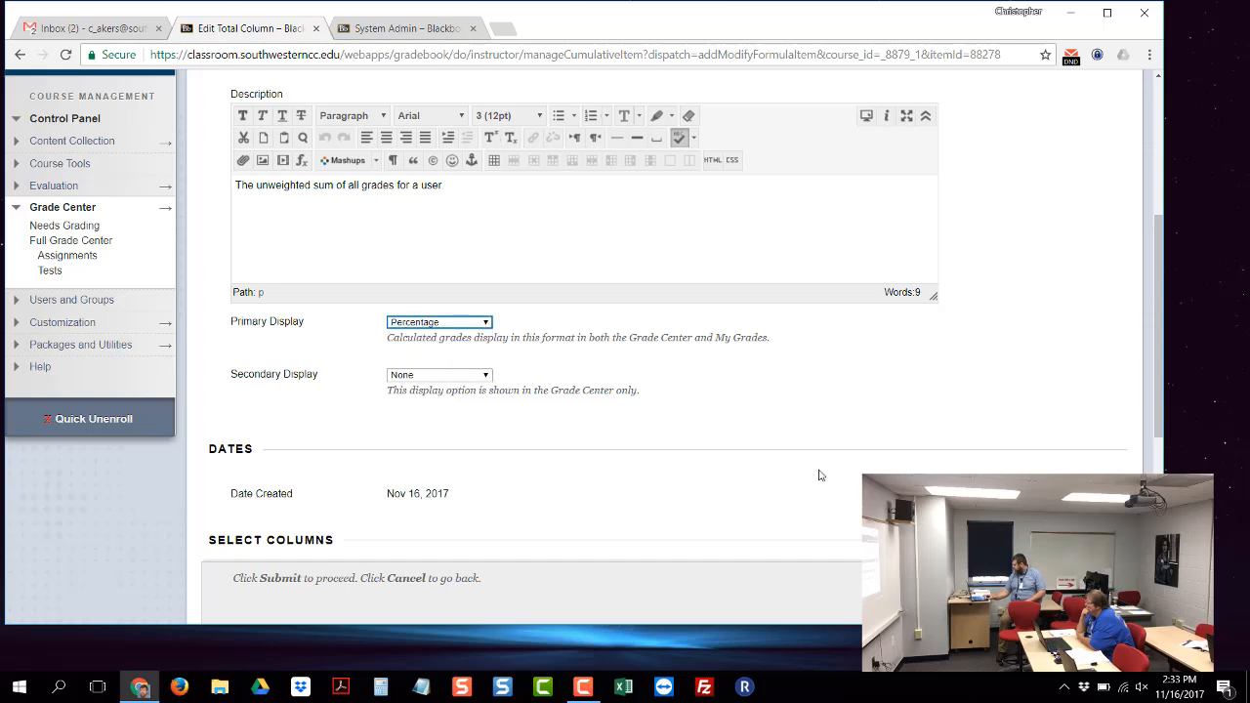
key(Return)
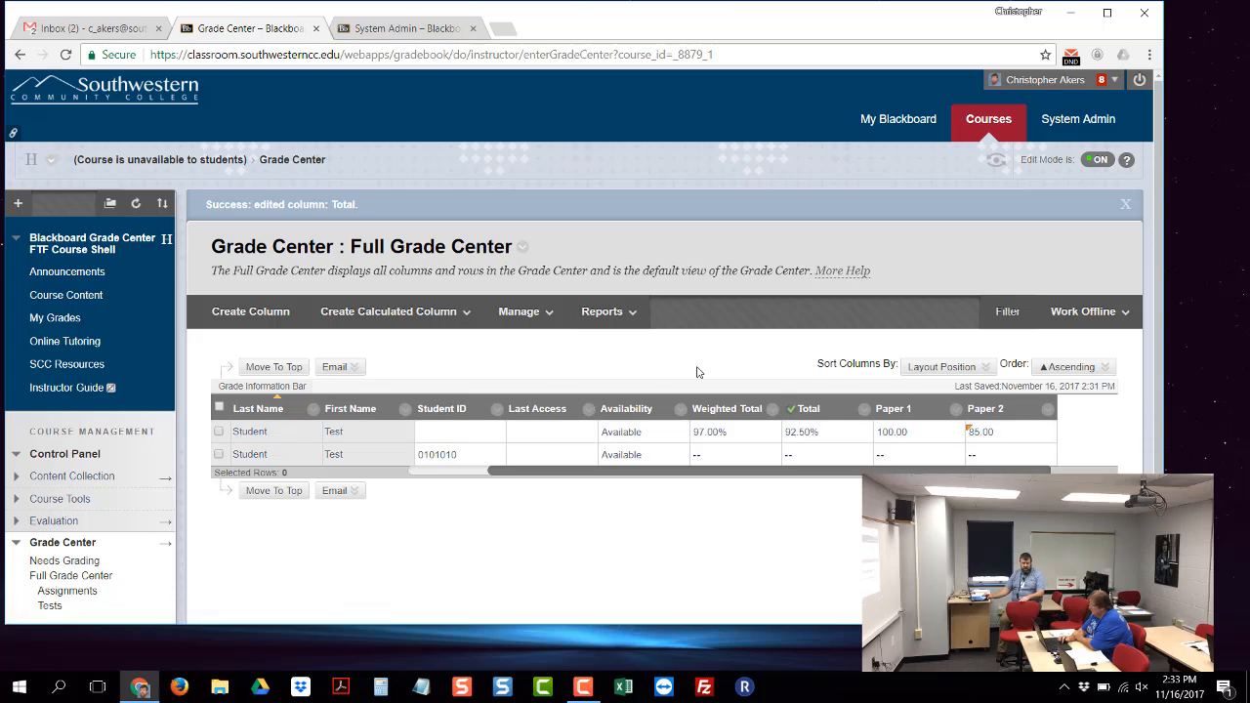
Step: Set the Weighted Total column as the external grade
click(772, 410)
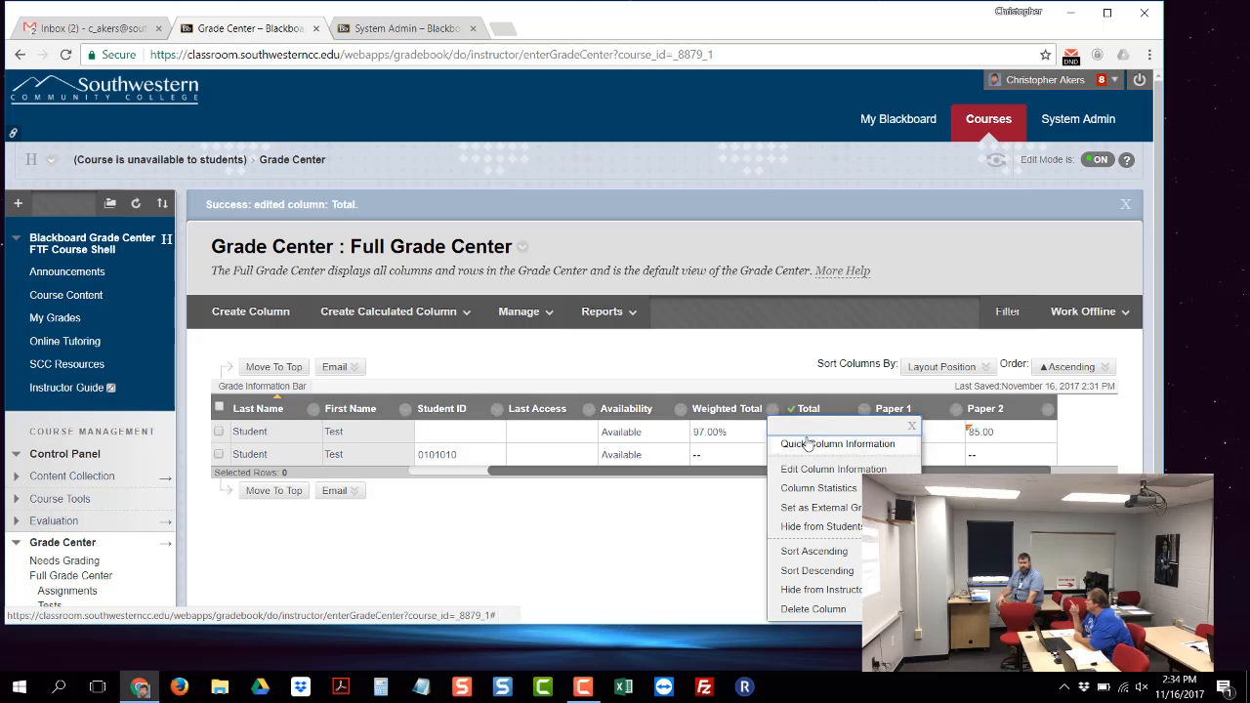
click(808, 443)
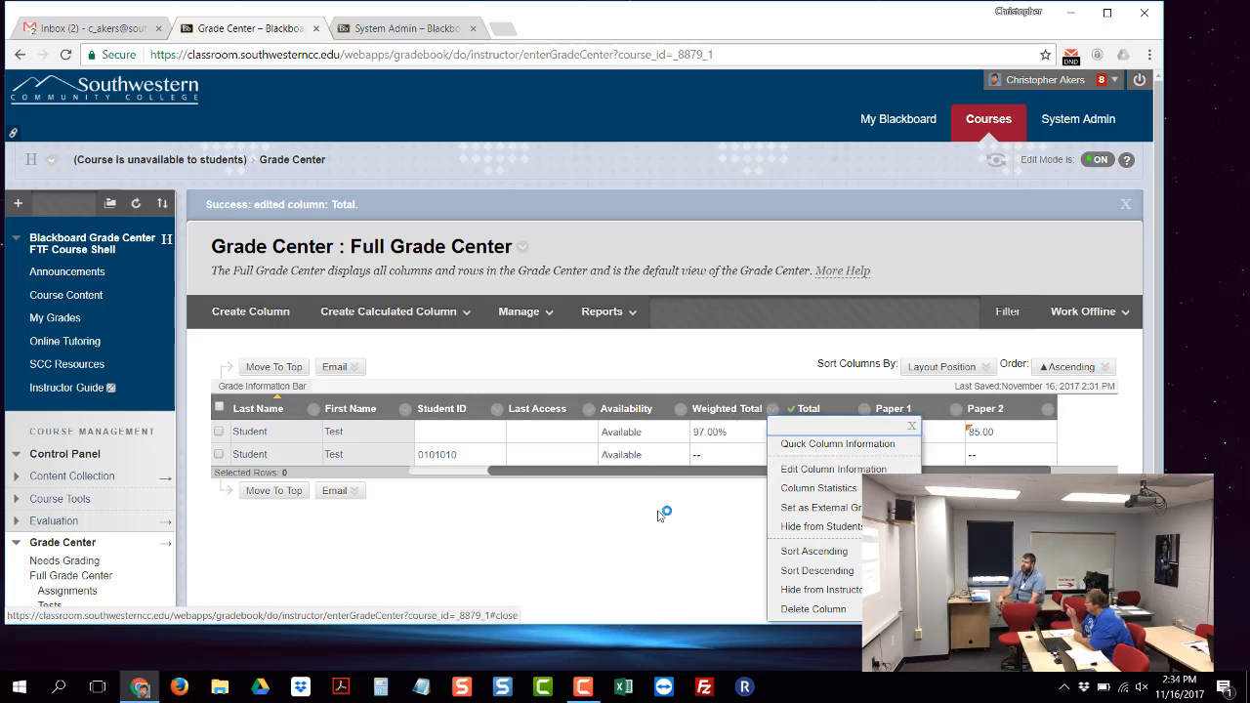
scroll(662, 514, down, 2)
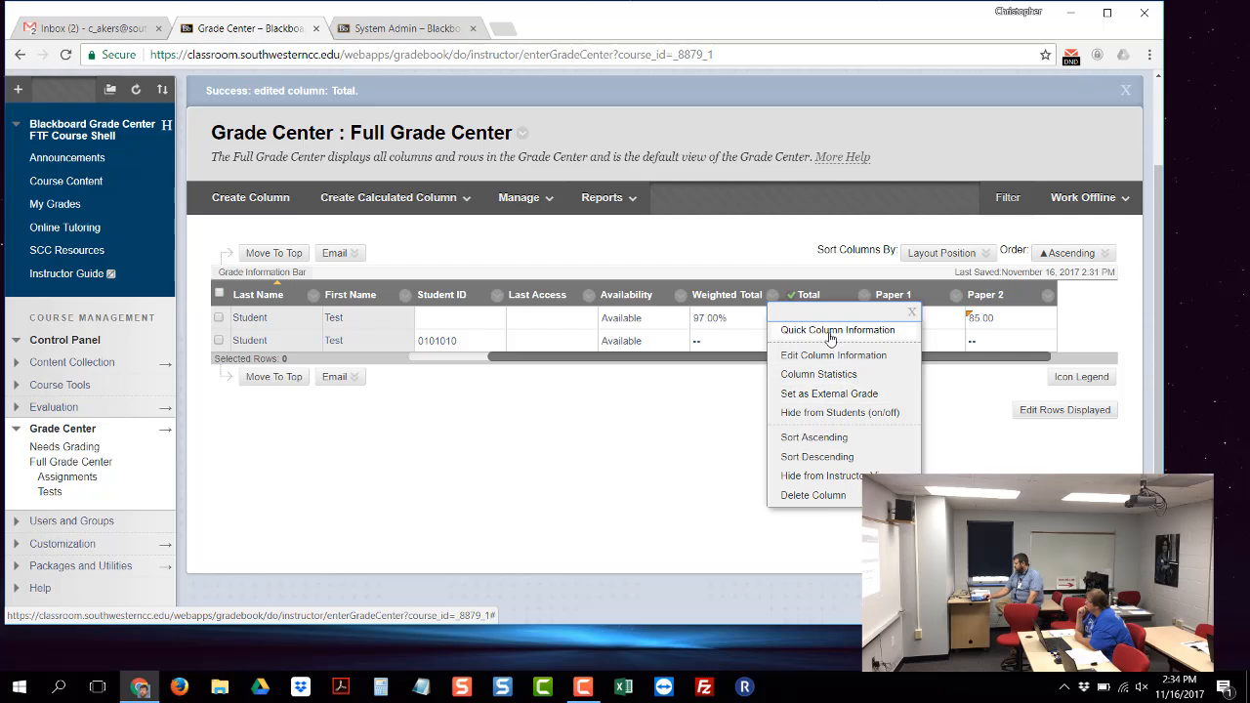
click(753, 252)
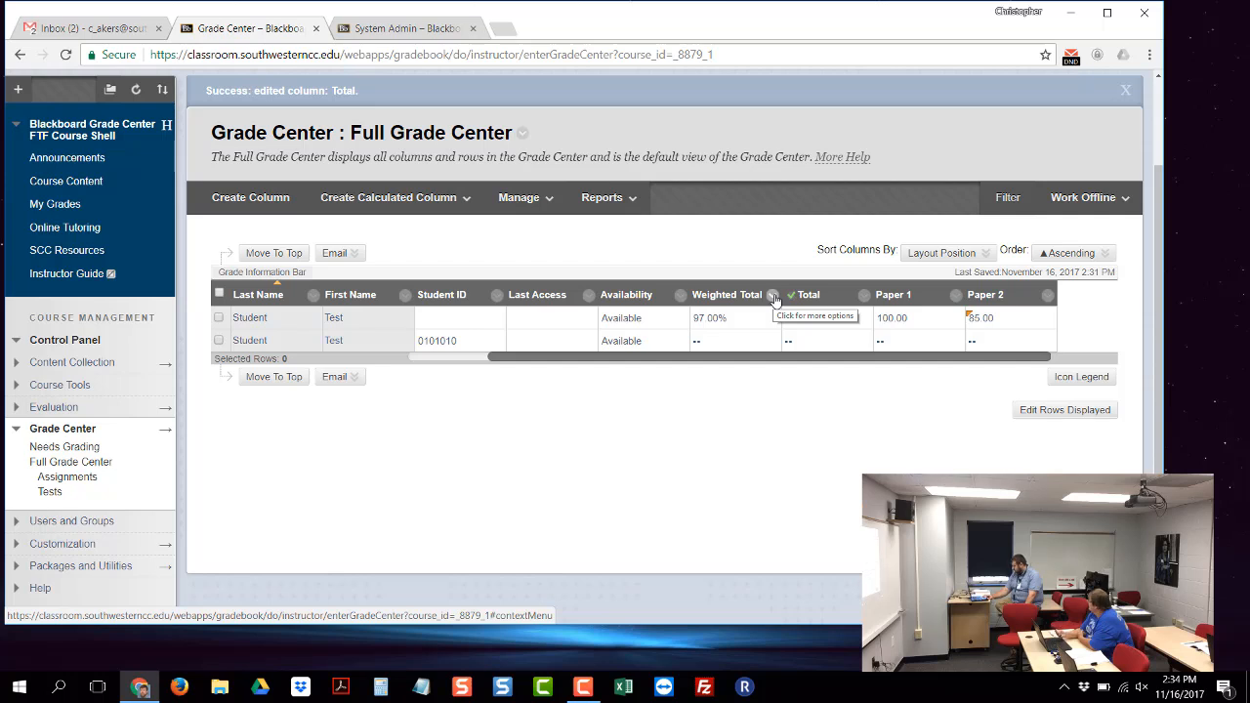
click(773, 296)
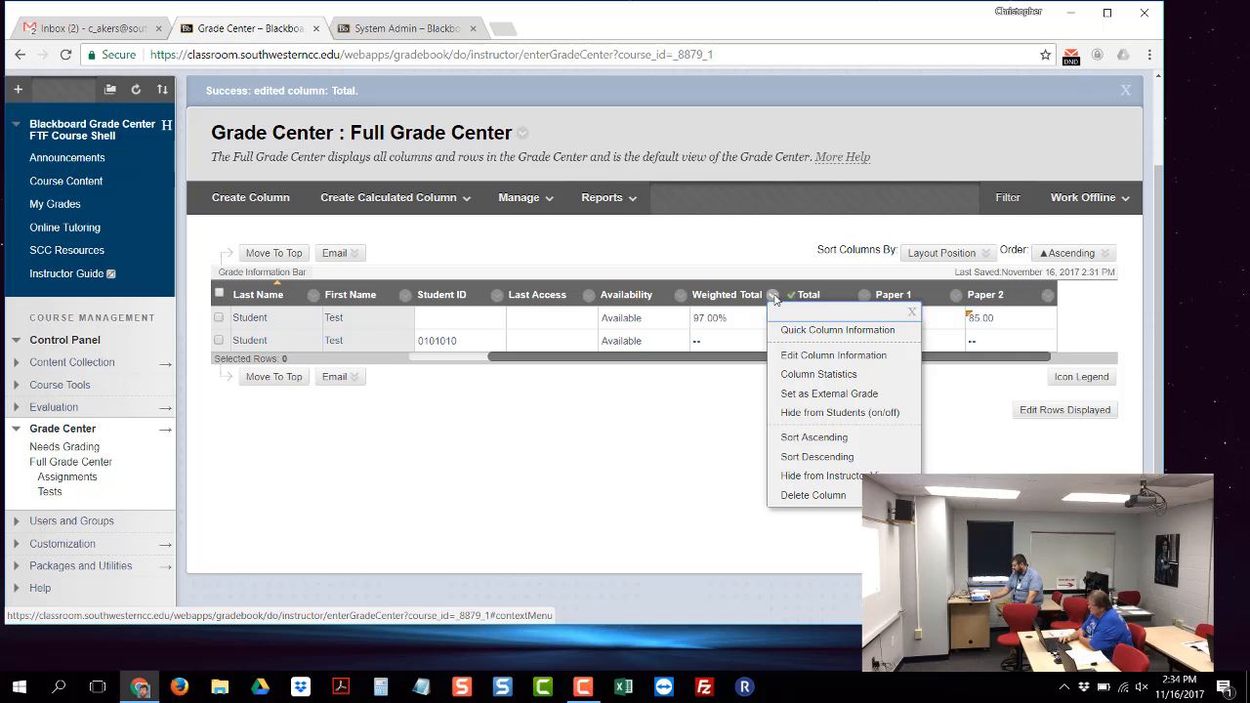
click(797, 396)
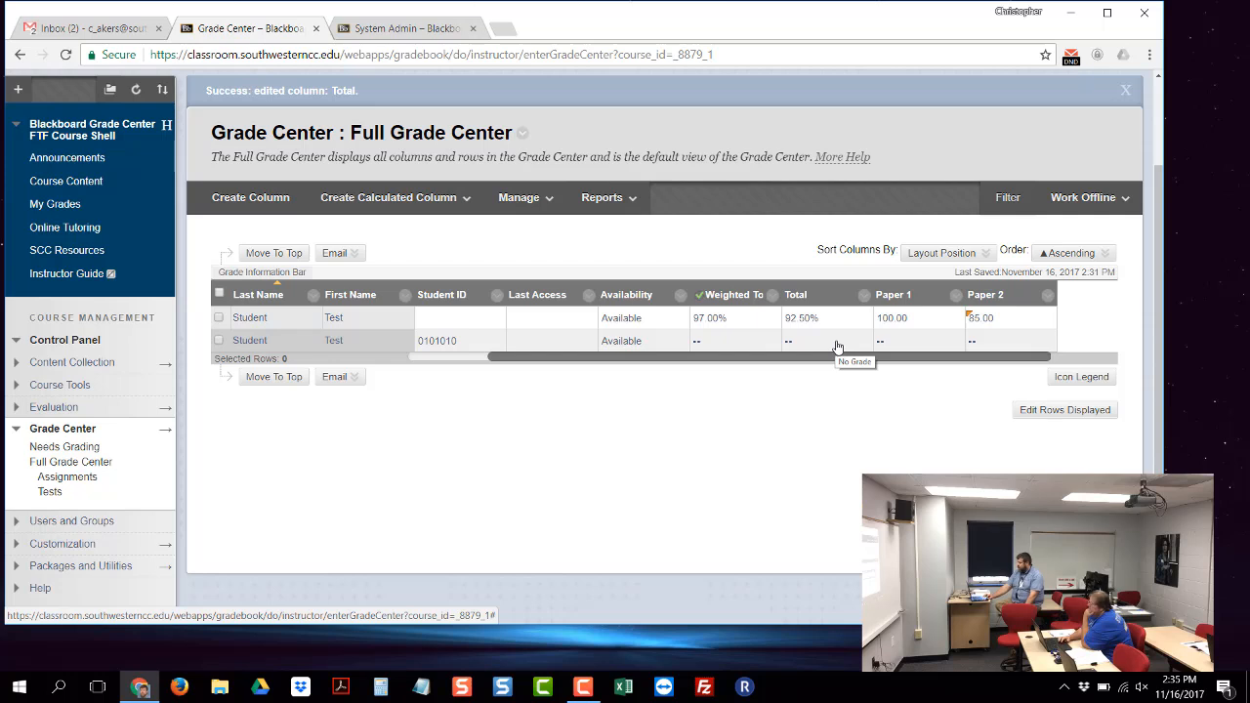
Step: Delete the Total column from the Grade Center and confirm the deletion
click(863, 296)
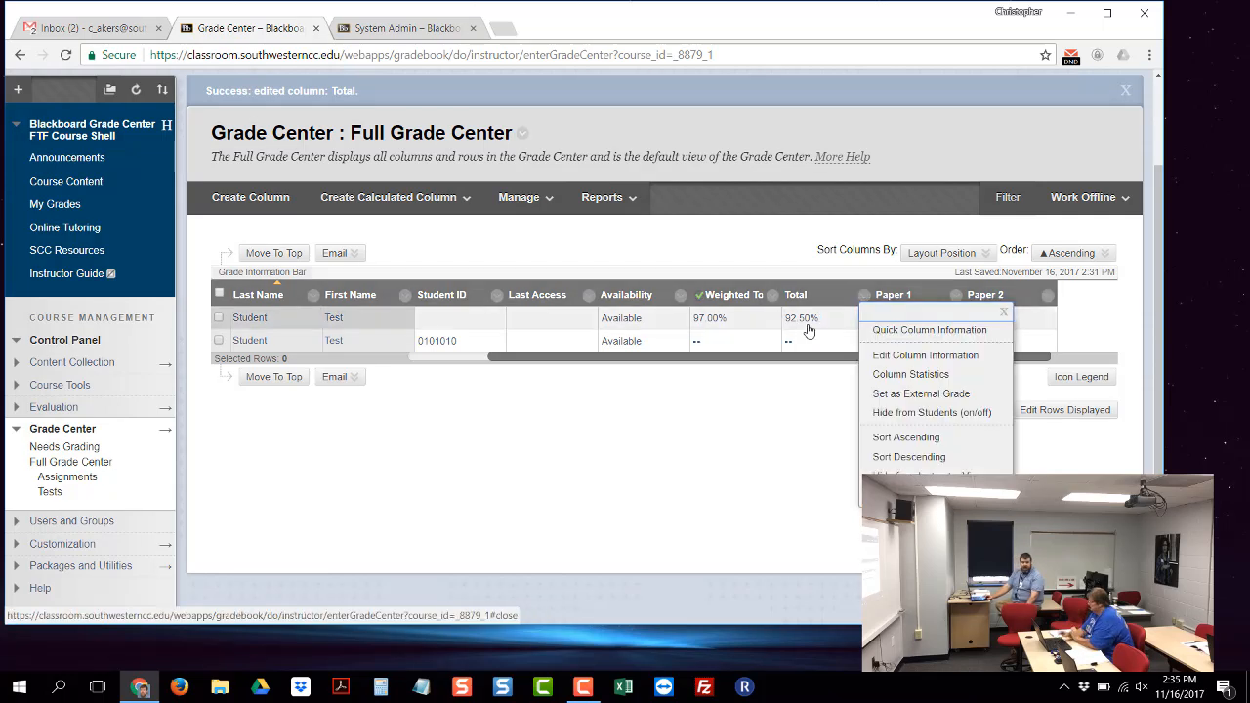
click(903, 495)
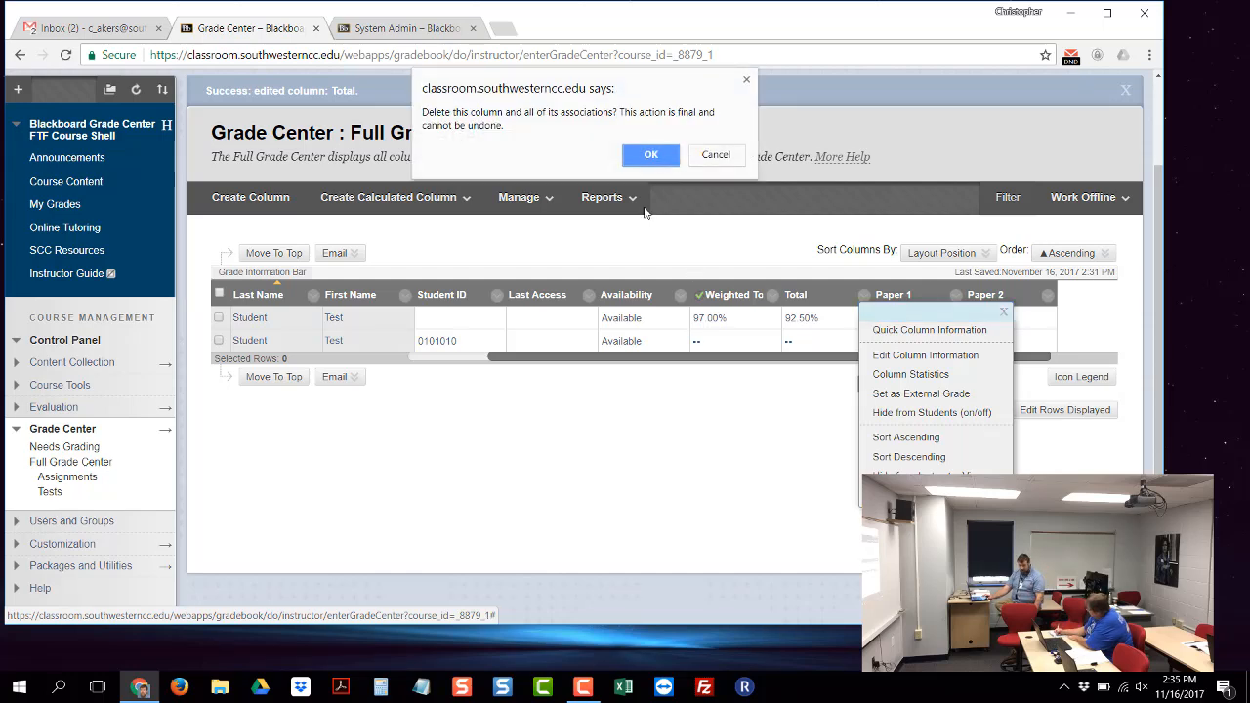
click(650, 157)
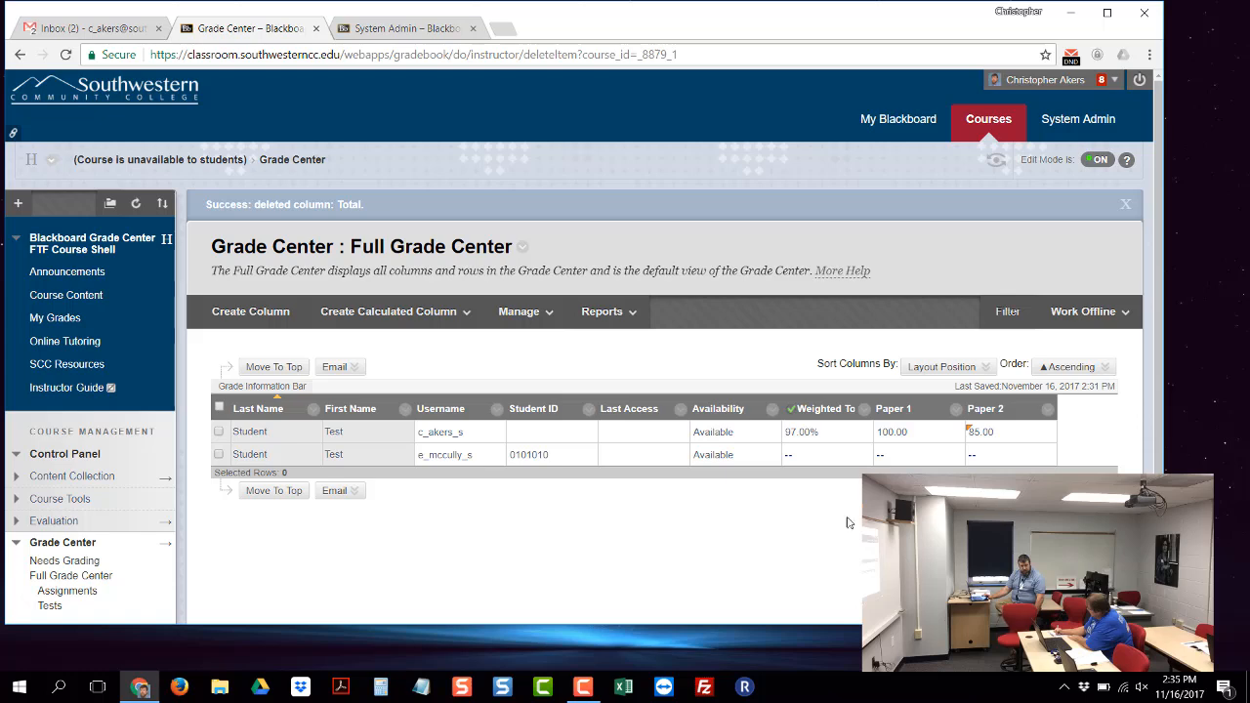
scroll(833, 535, down, 3)
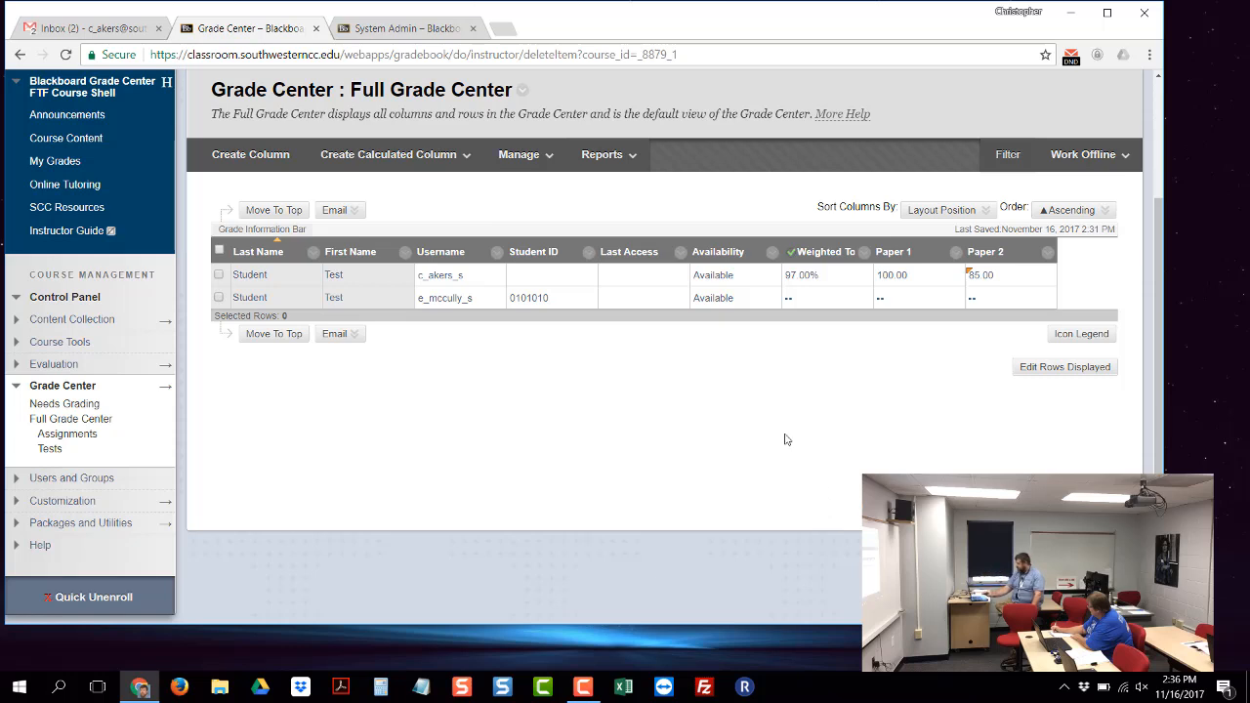
click(512, 154)
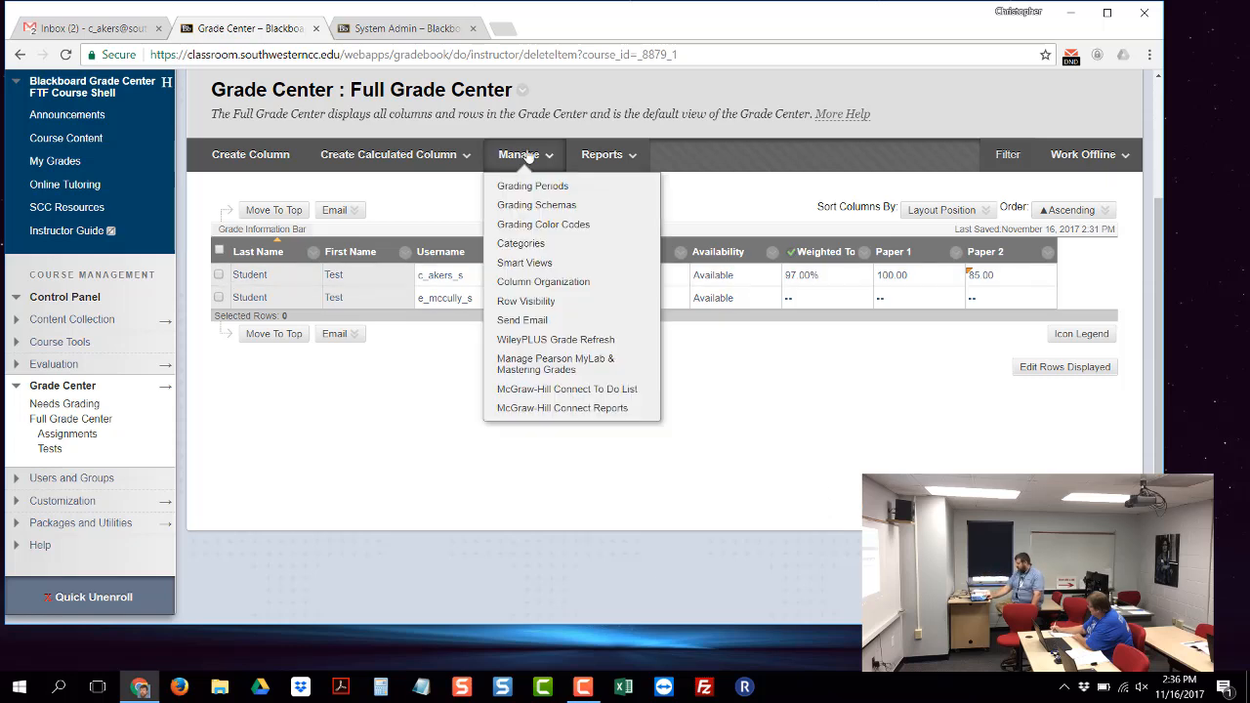
click(597, 156)
click(525, 155)
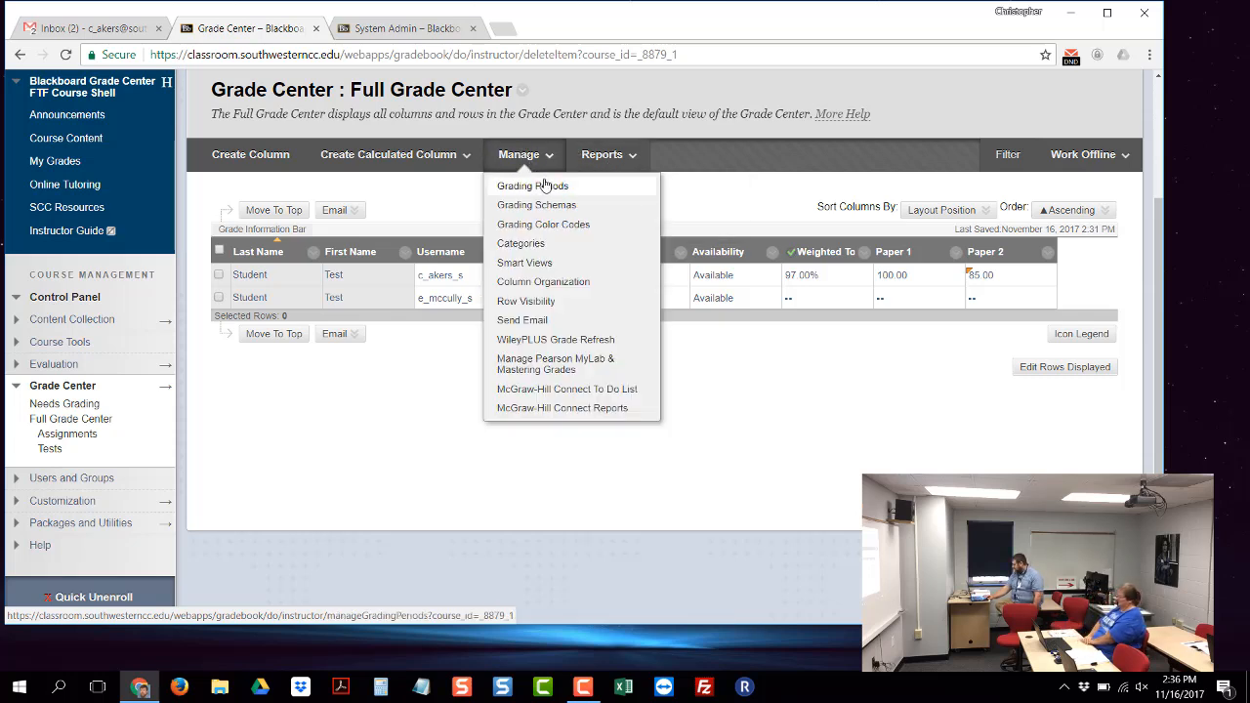
click(560, 282)
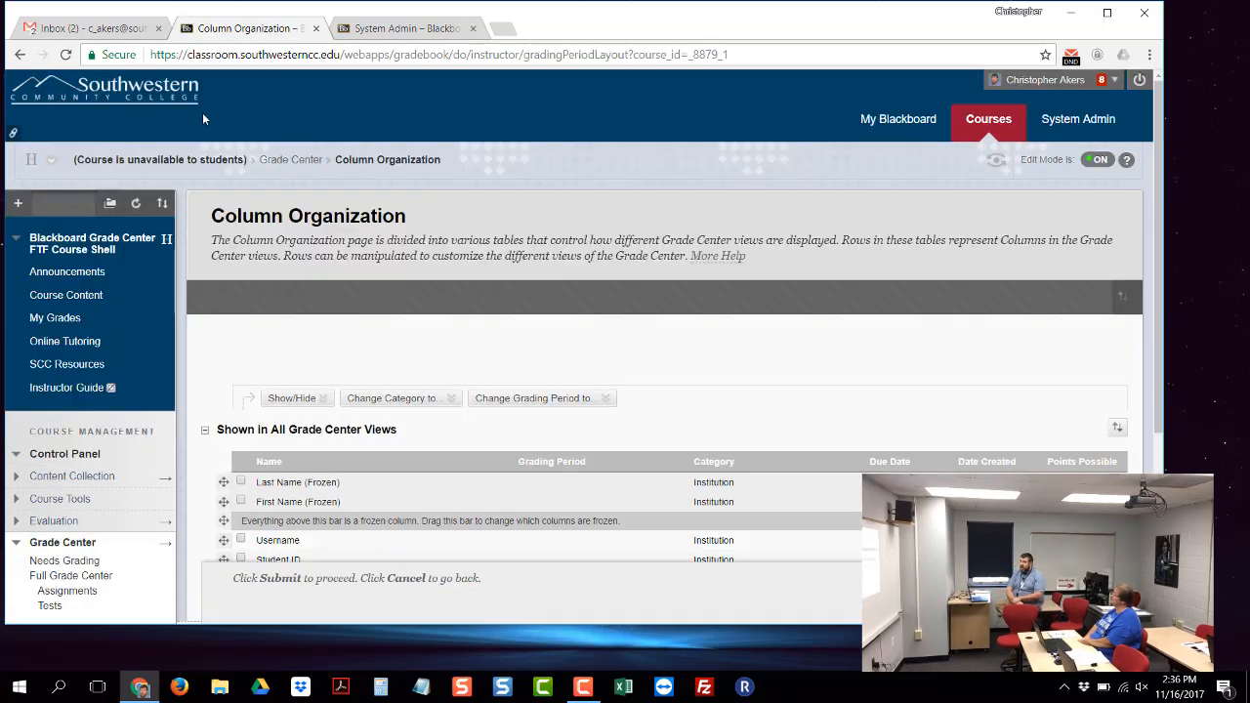
click(21, 57)
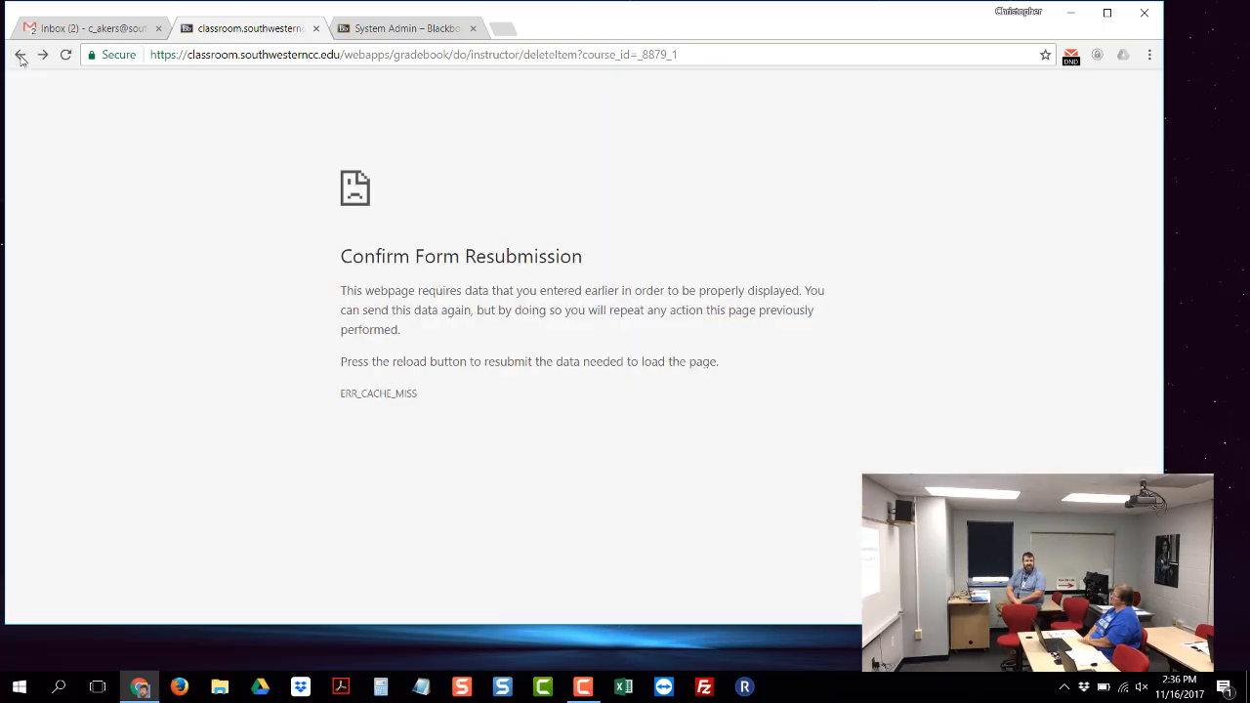
click(20, 56)
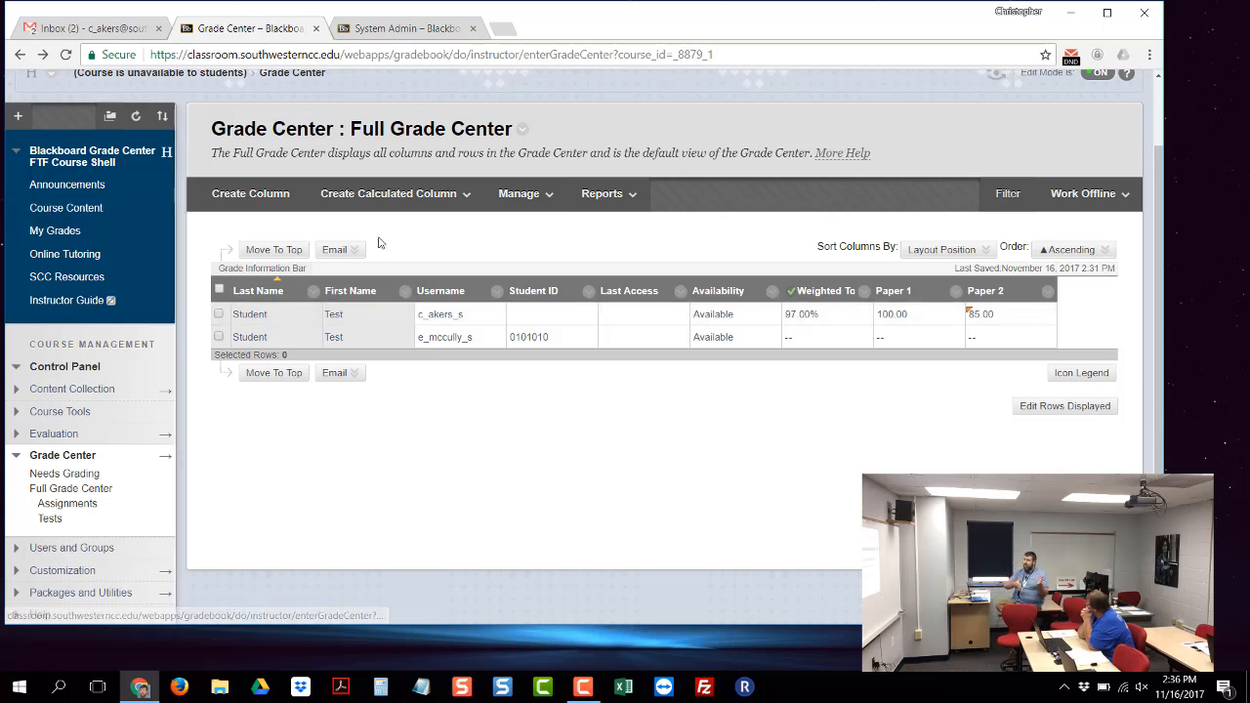
Step: Open Column Organization and move the Paper 2 column above Paper 1 in the Not in a Grading Period table
click(518, 193)
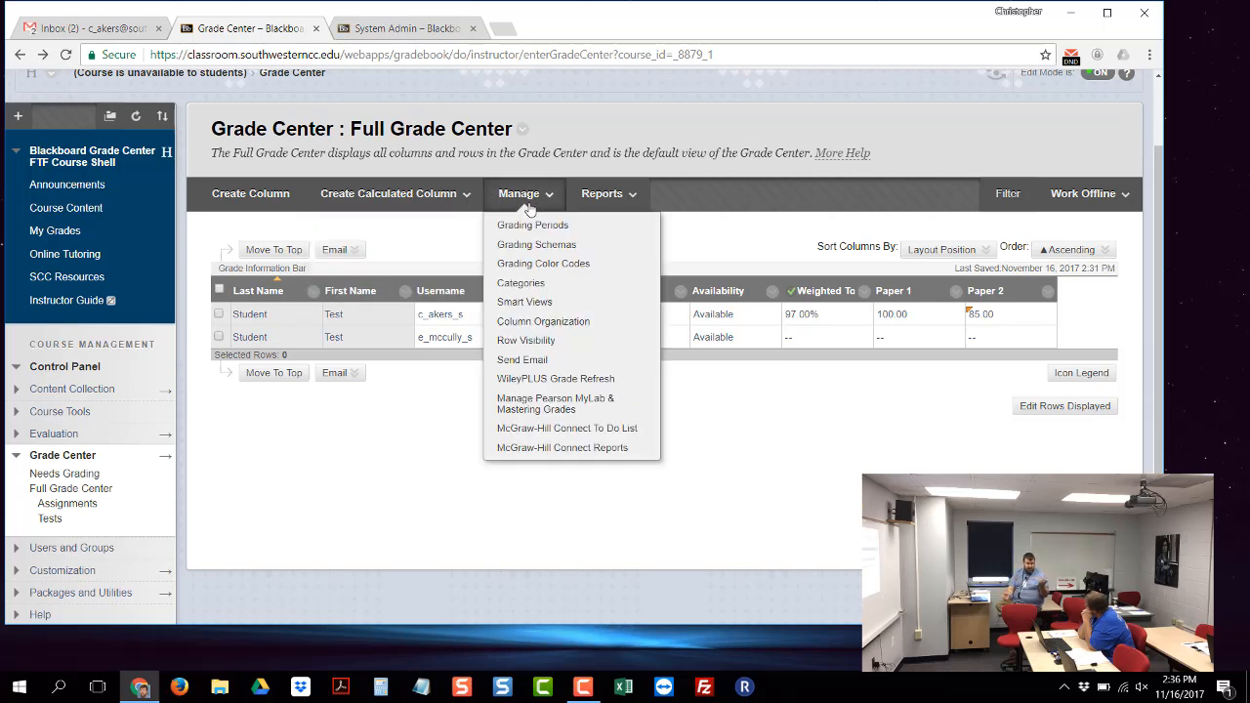
click(509, 324)
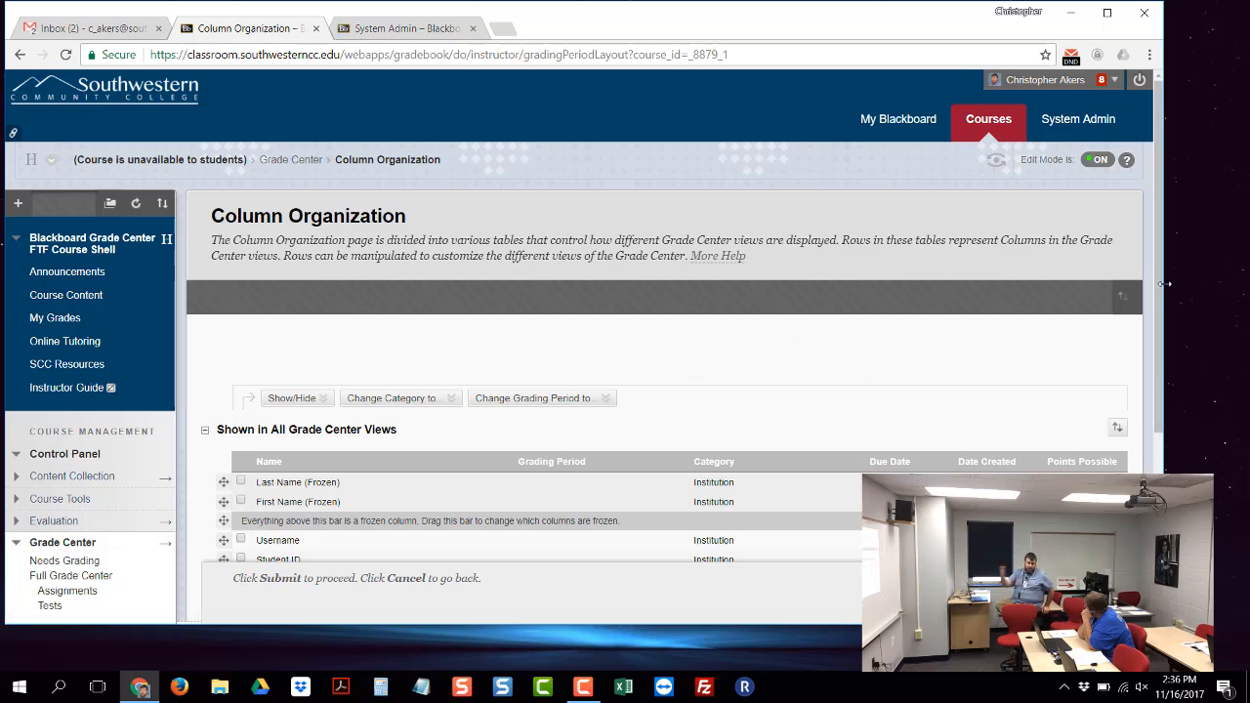
scroll(1151, 324, down, 1)
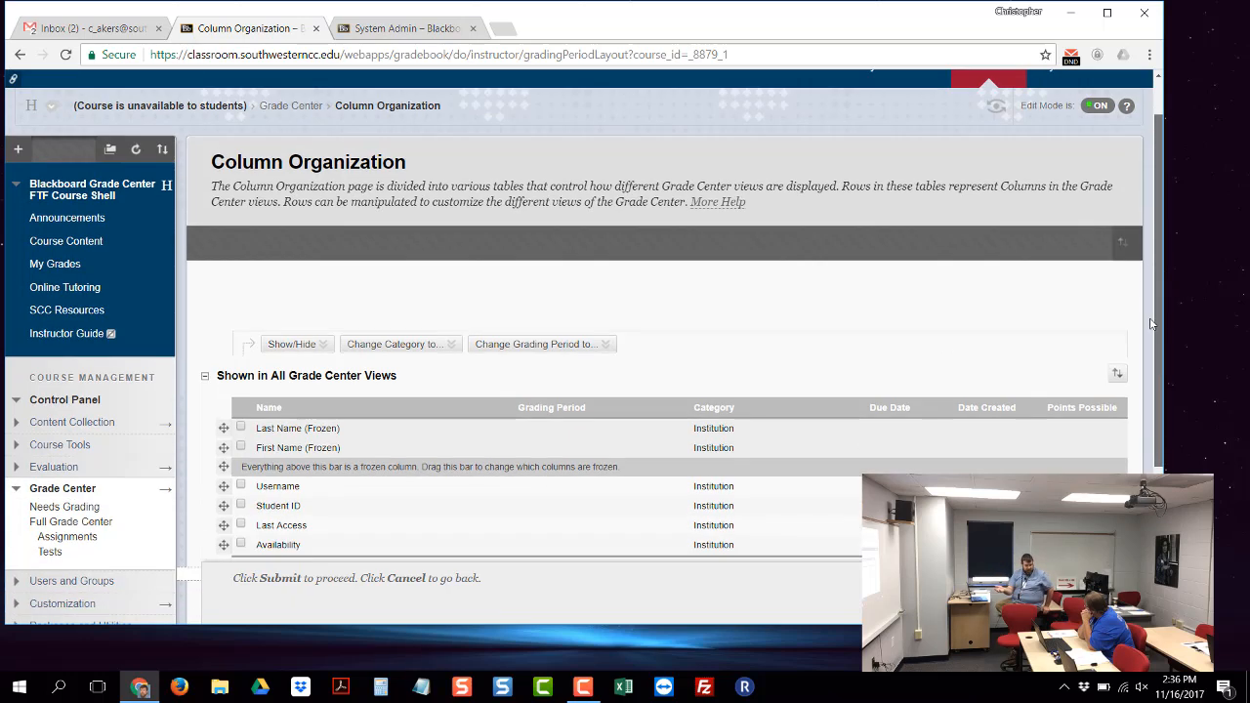
scroll(1150, 324, down, 2)
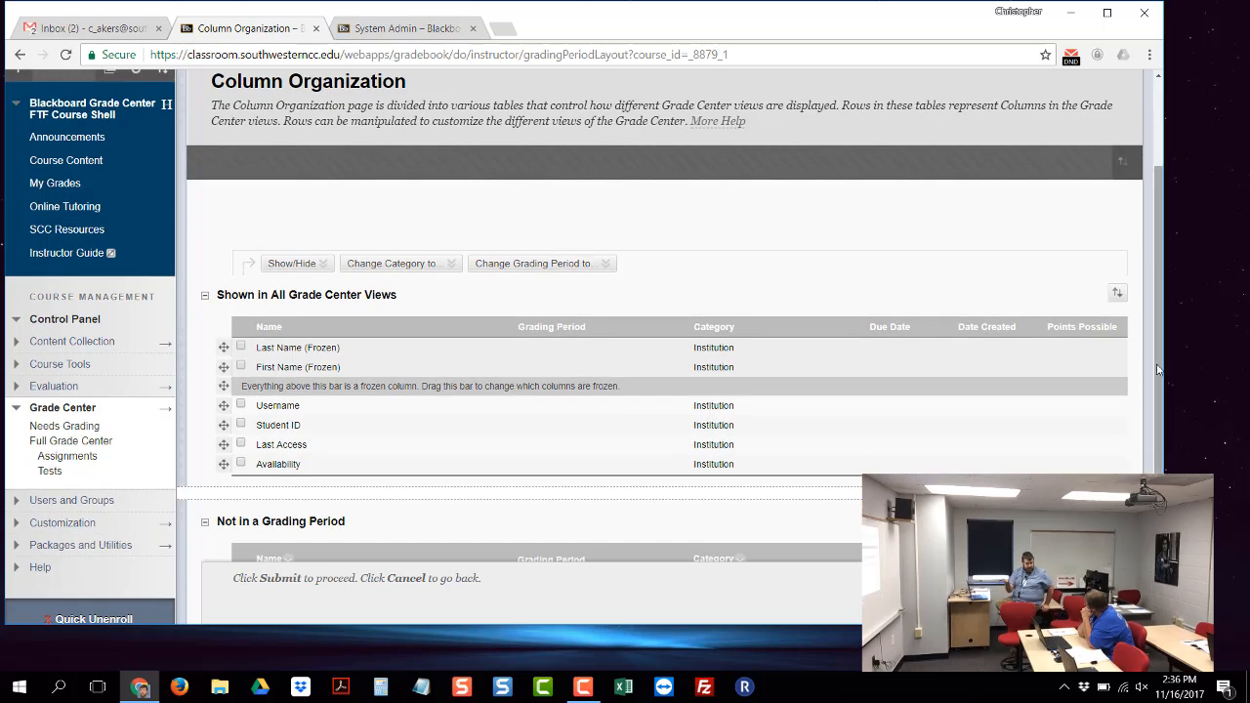
drag(1159, 369, 1161, 461)
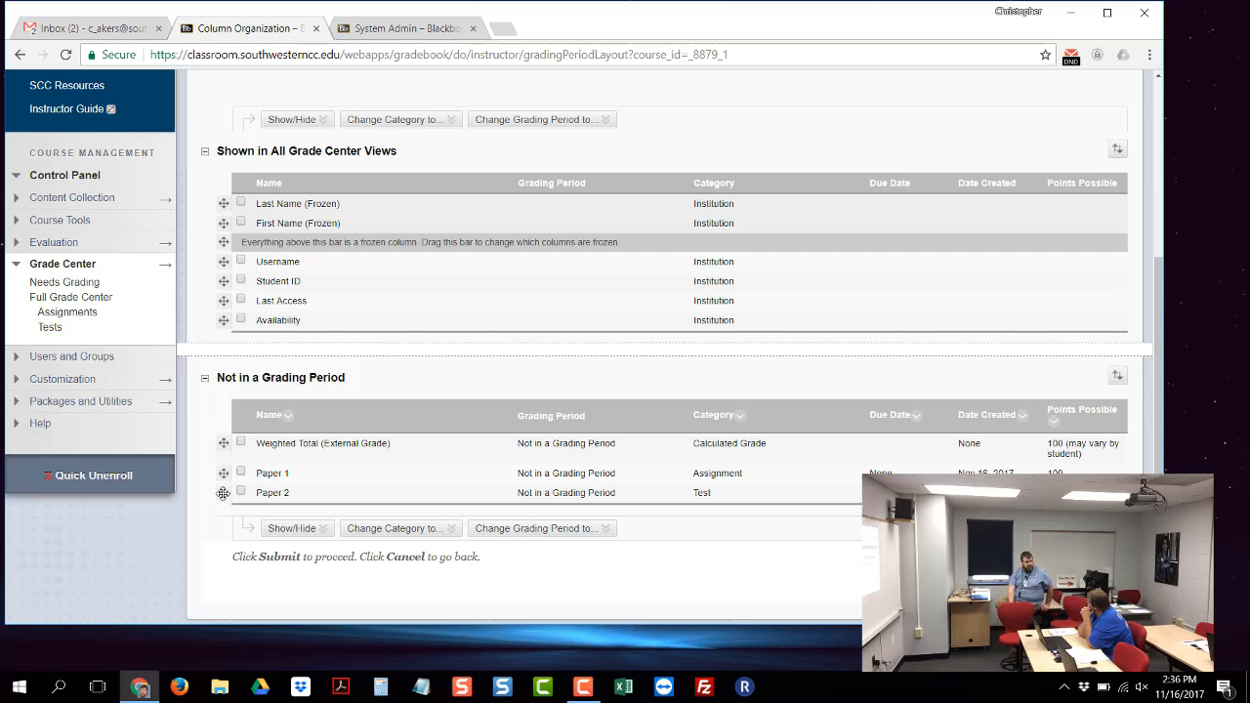
drag(222, 493, 228, 469)
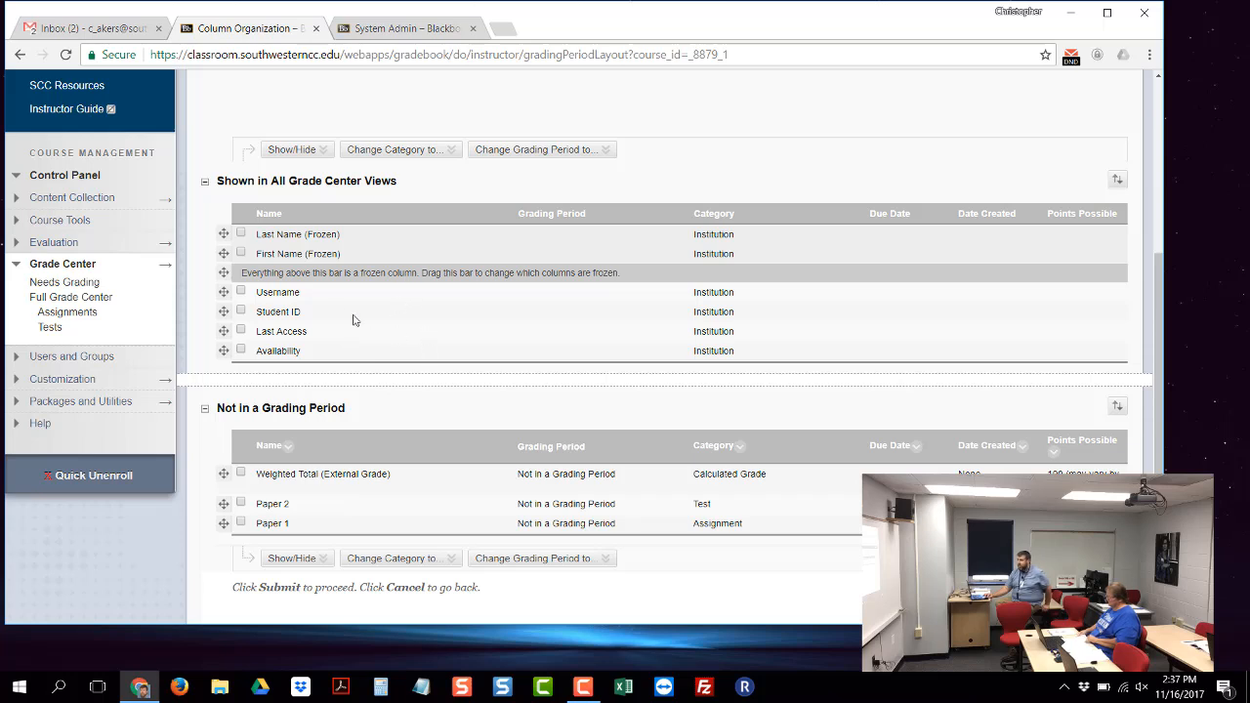
Step: Hide the Weighted Total (External Grade) and Student ID columns from the Grade Center
click(241, 474)
click(300, 151)
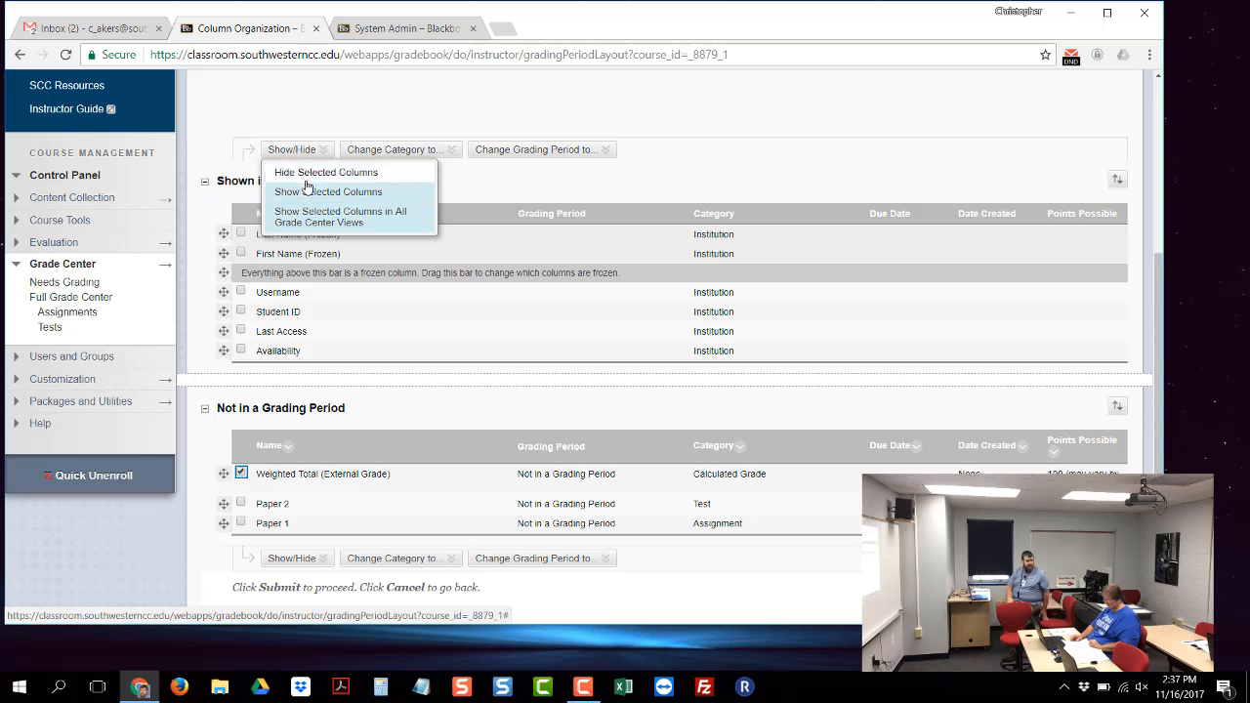
click(241, 475)
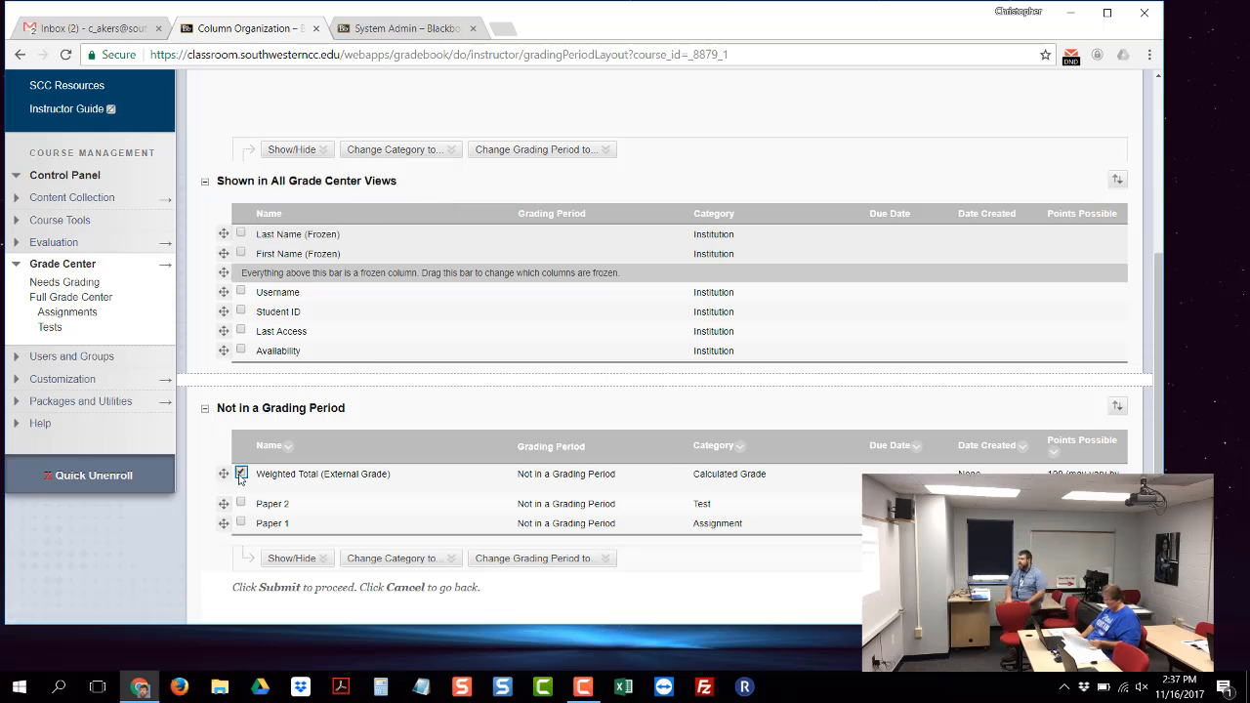
click(241, 474)
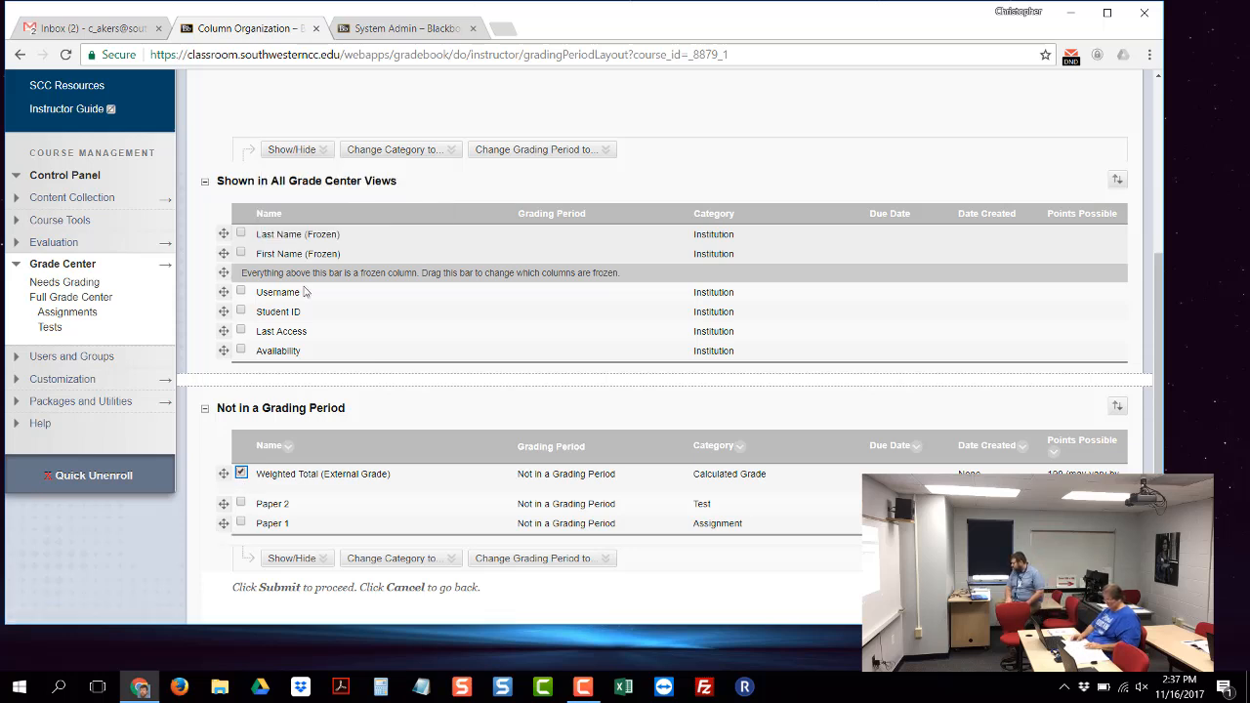
click(322, 150)
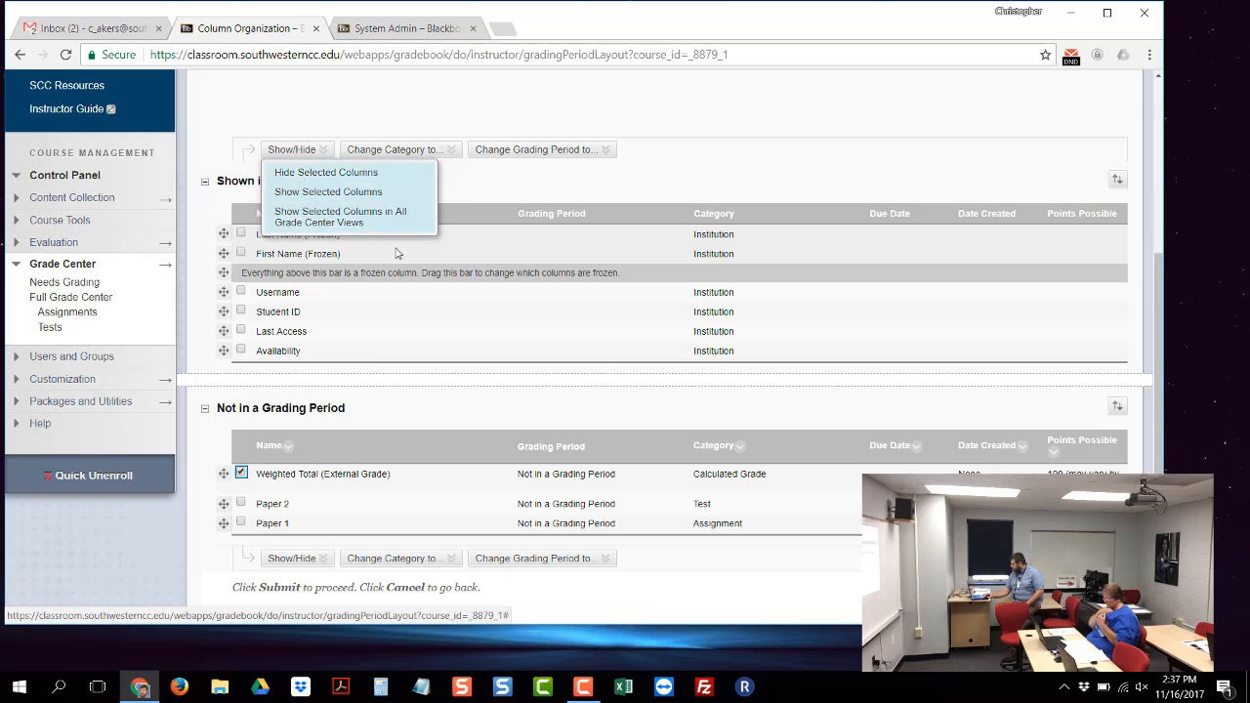
click(281, 259)
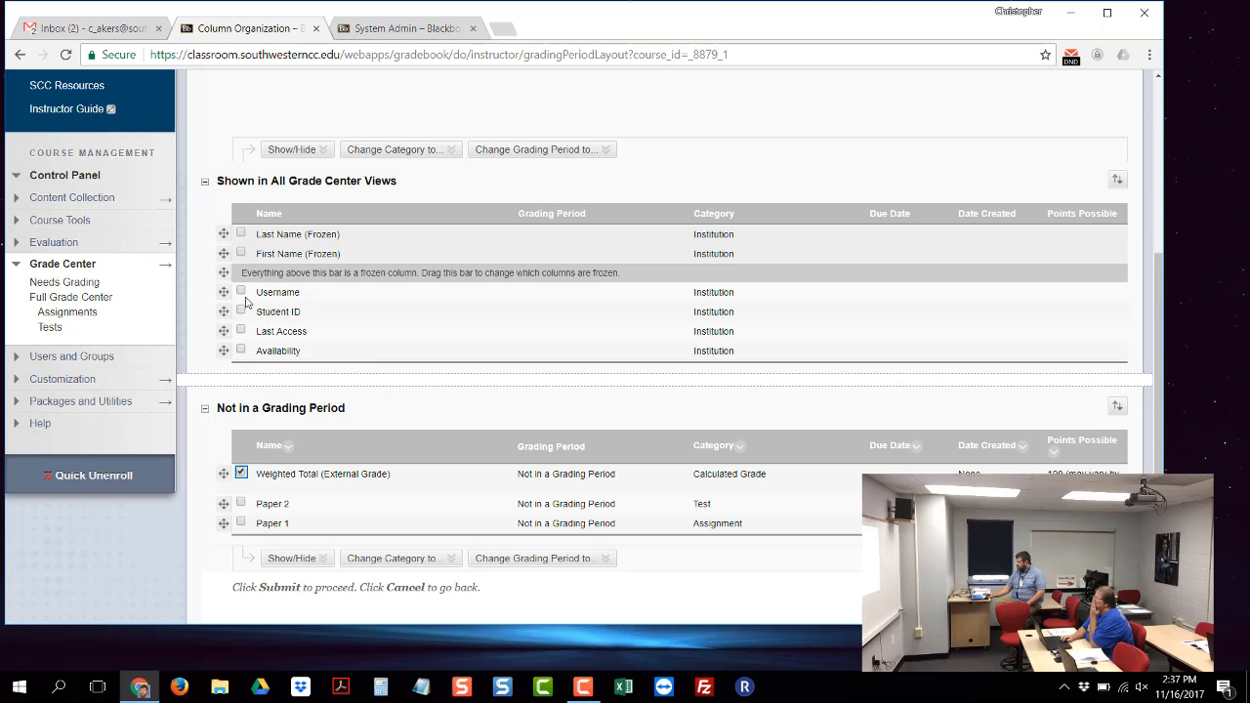
click(241, 312)
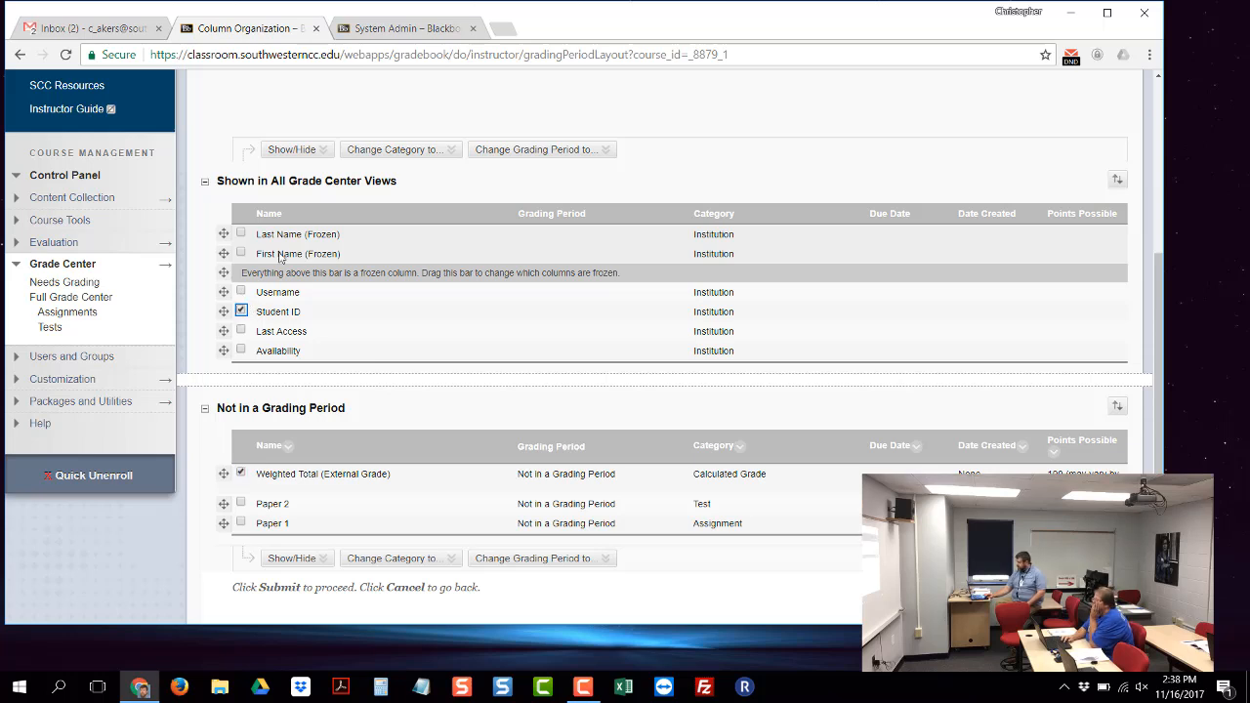
click(309, 155)
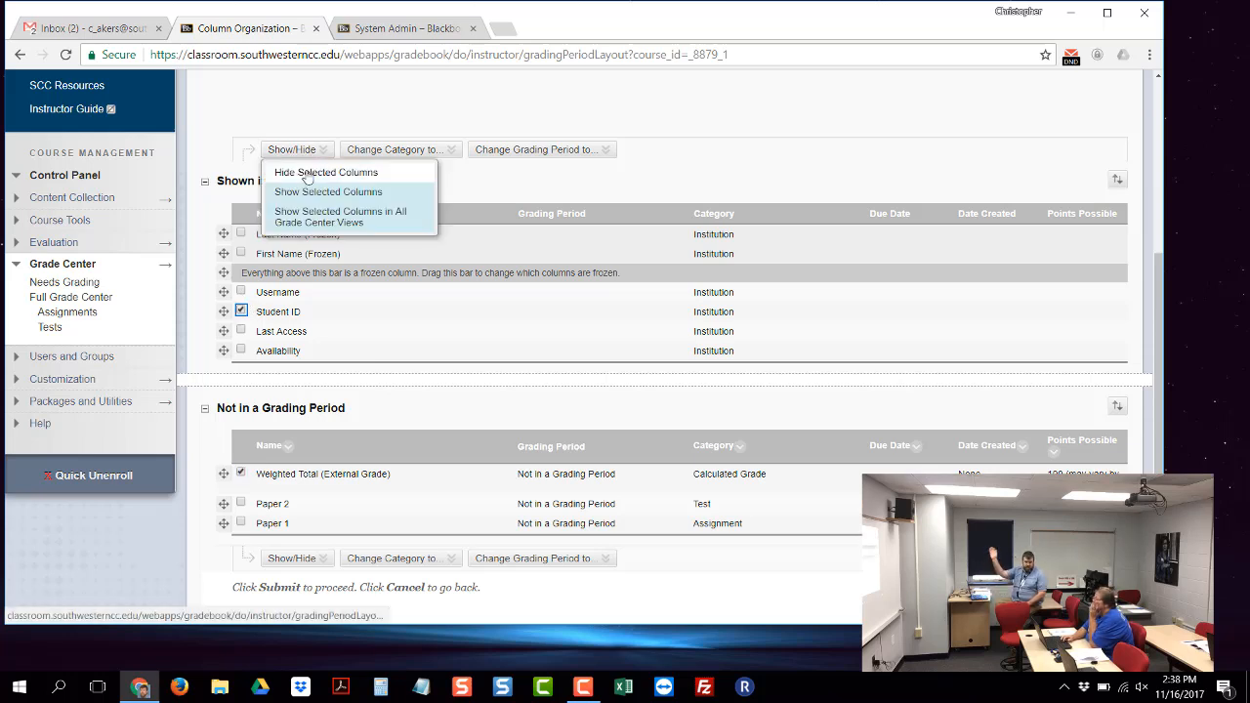
click(311, 173)
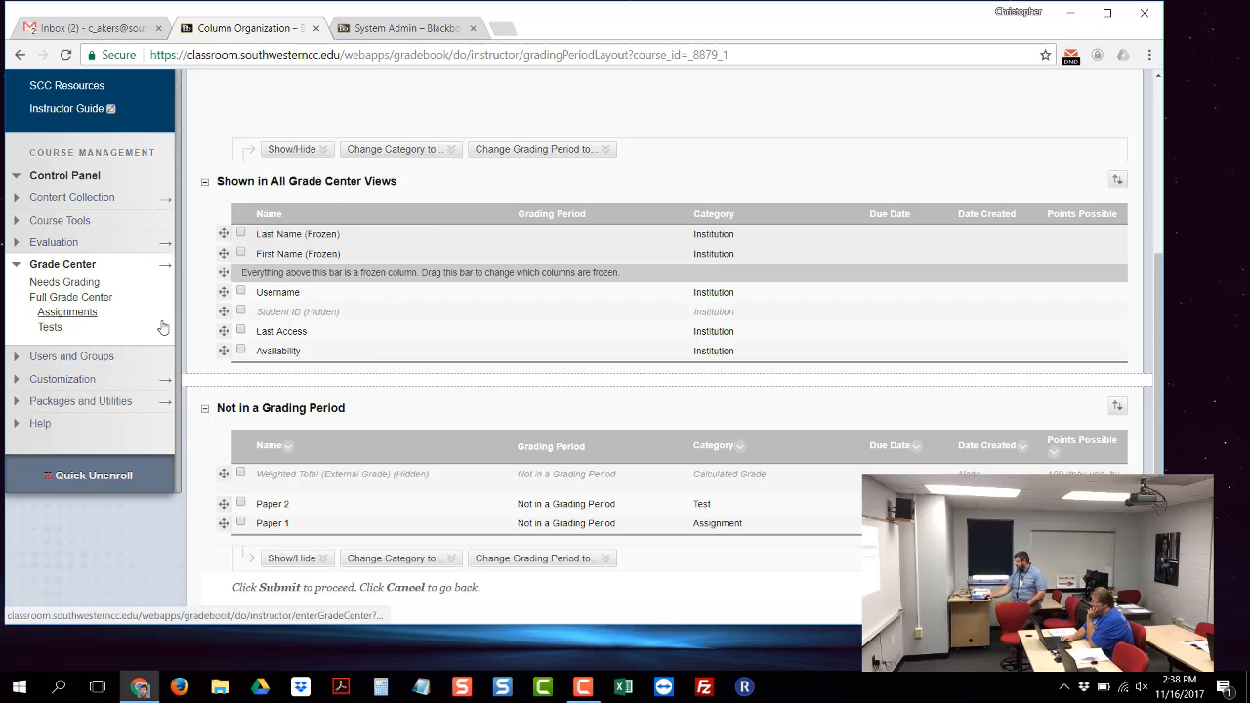
Step: Stay on the page when prompted about leaving, submit the column organization changes, and reload the Full Grade Center
click(168, 266)
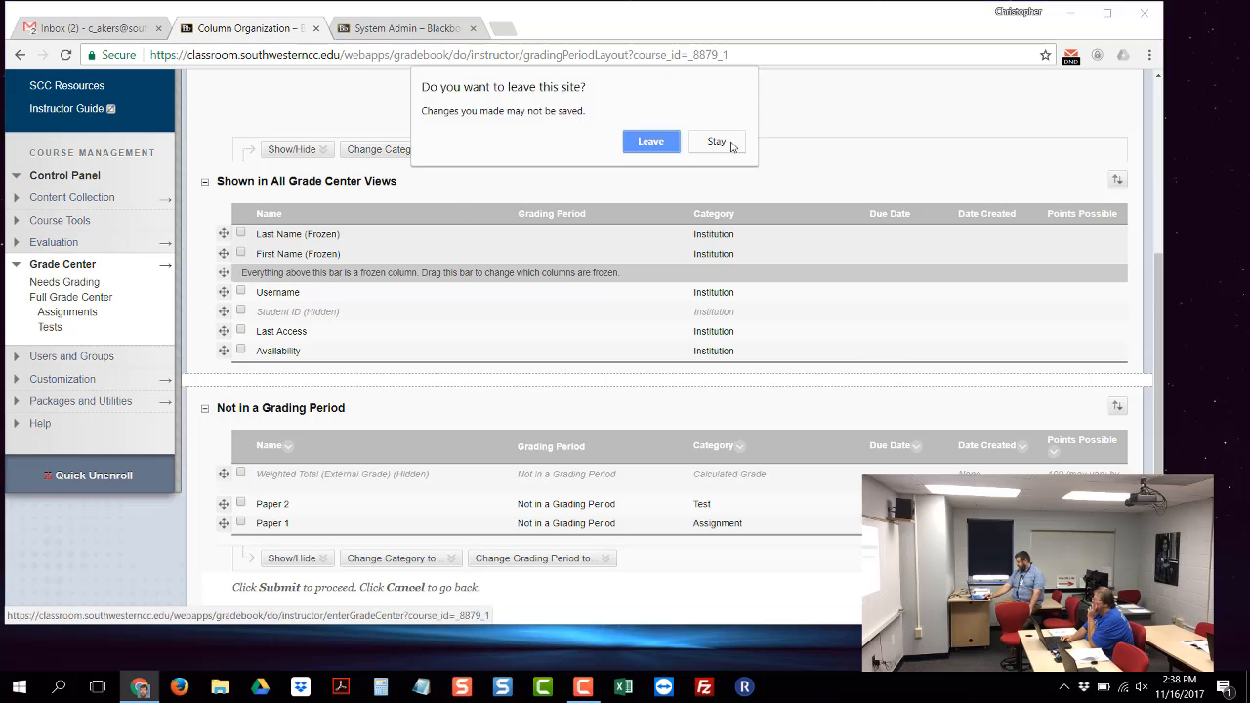
click(719, 142)
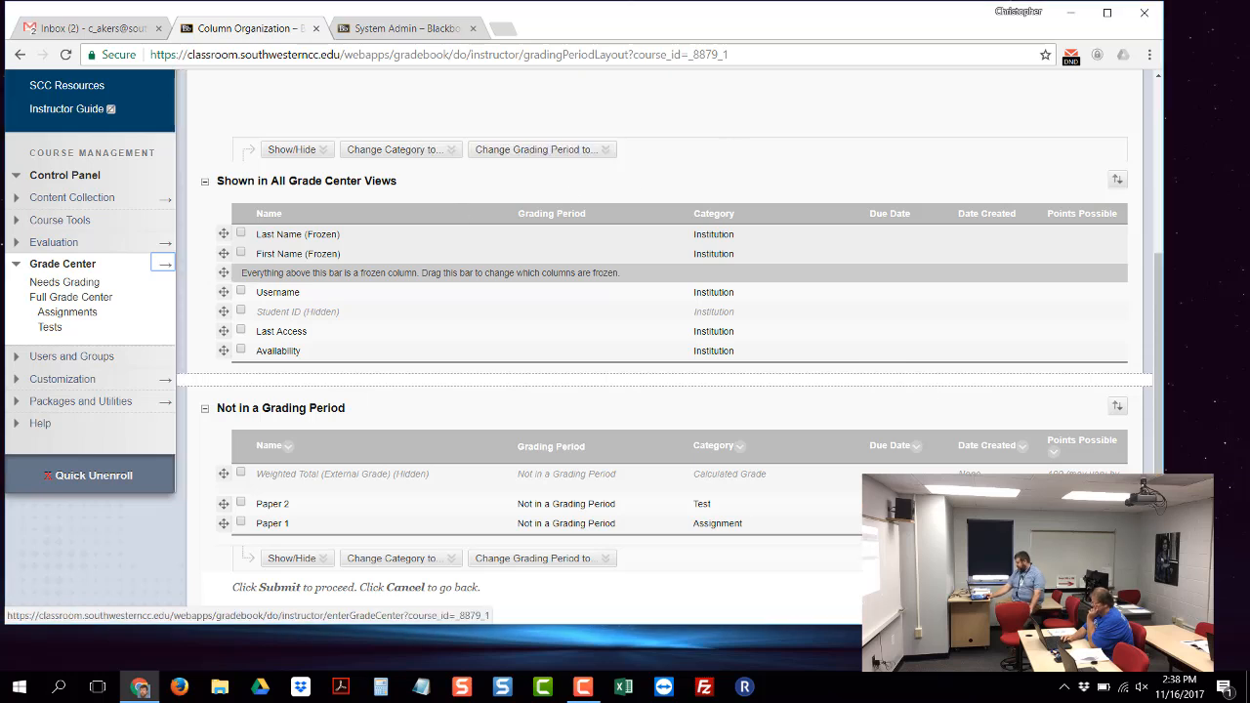
click(164, 264)
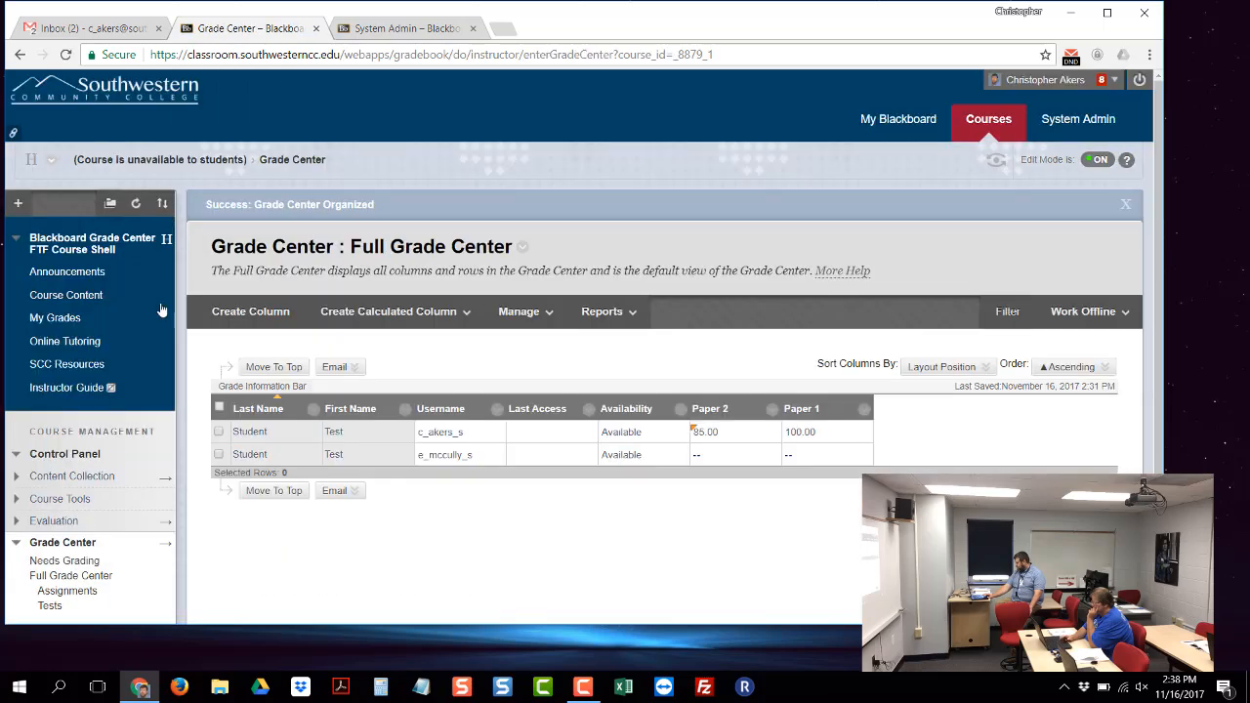
click(165, 547)
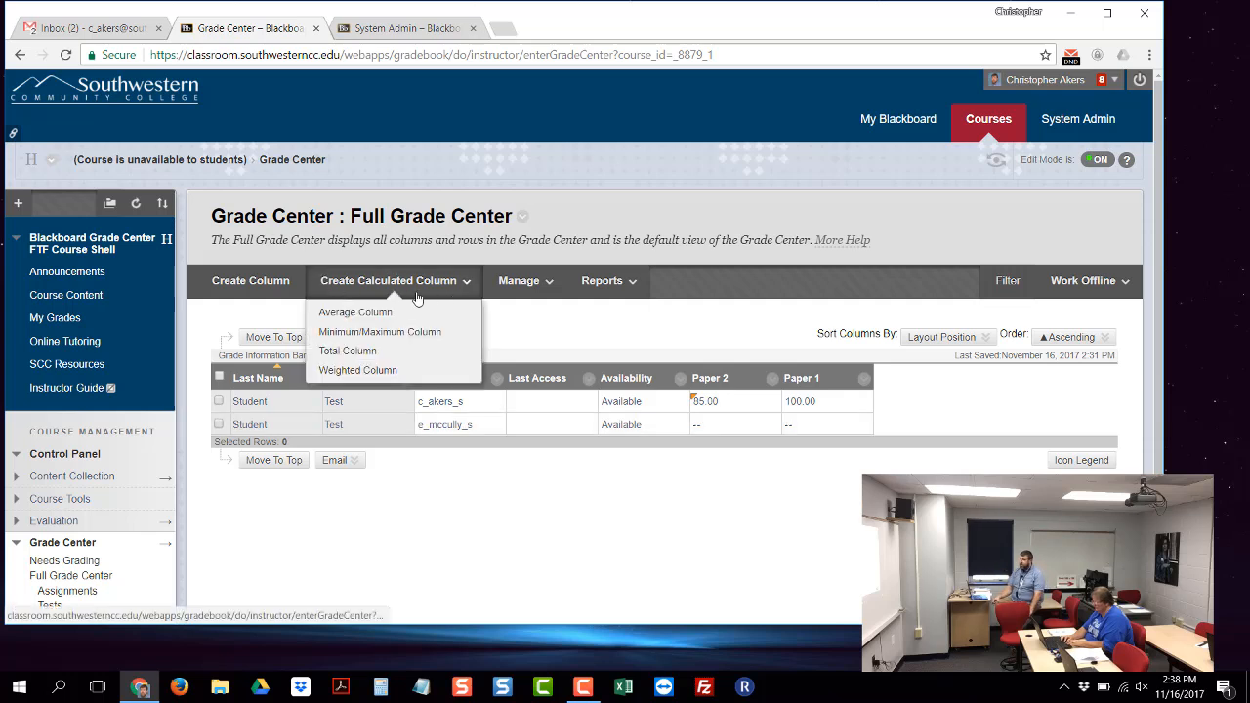
Step: Reopen Column Organization and go to the hidden Student ID and Weighted Total columns
mouse_move(519, 284)
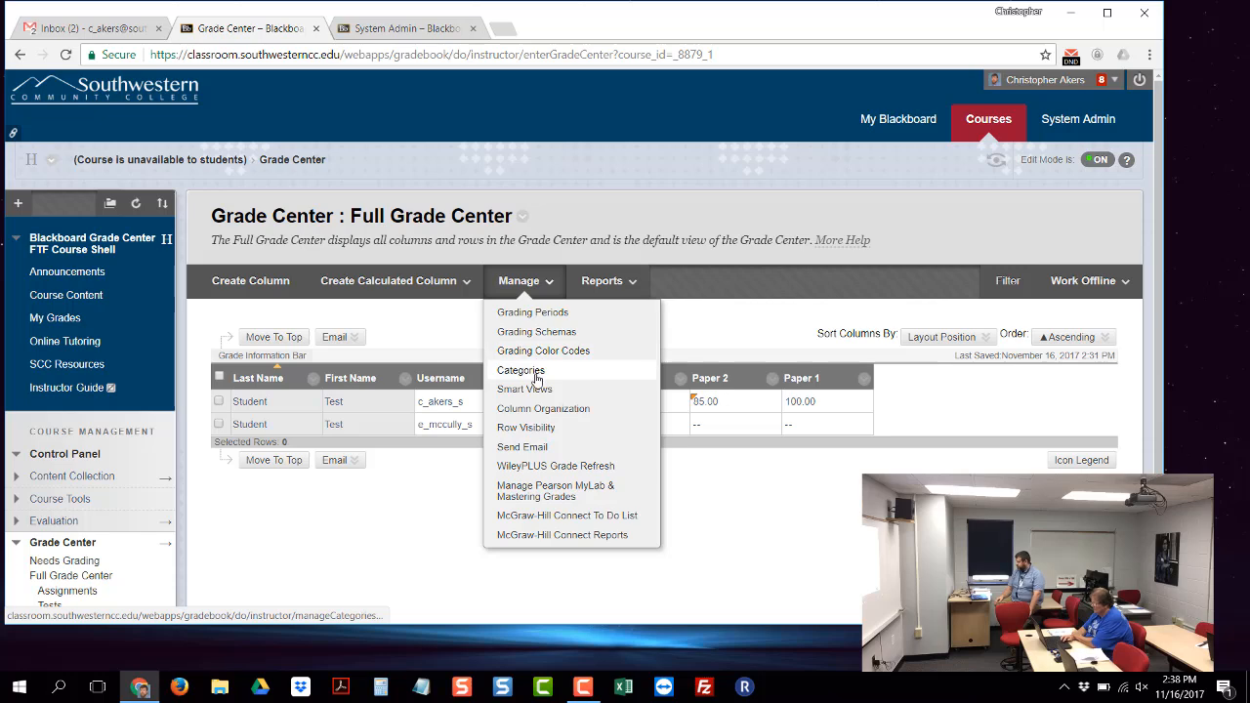
click(552, 408)
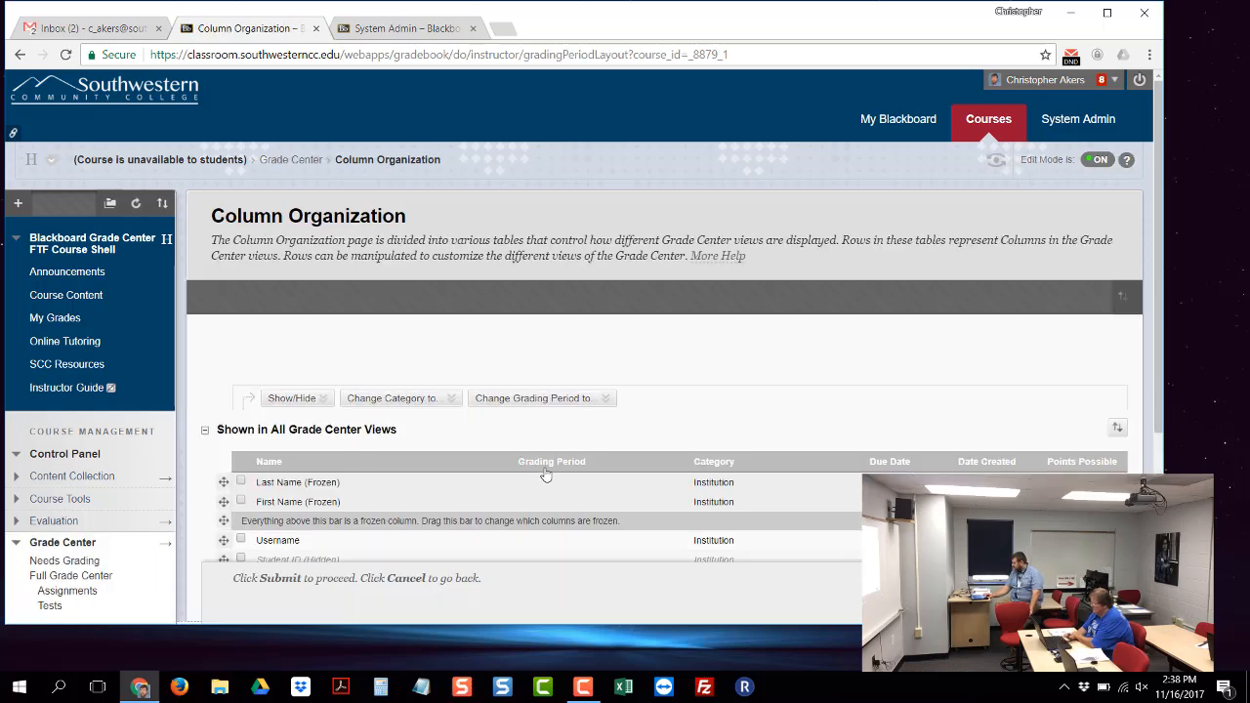
scroll(546, 474, down, 3)
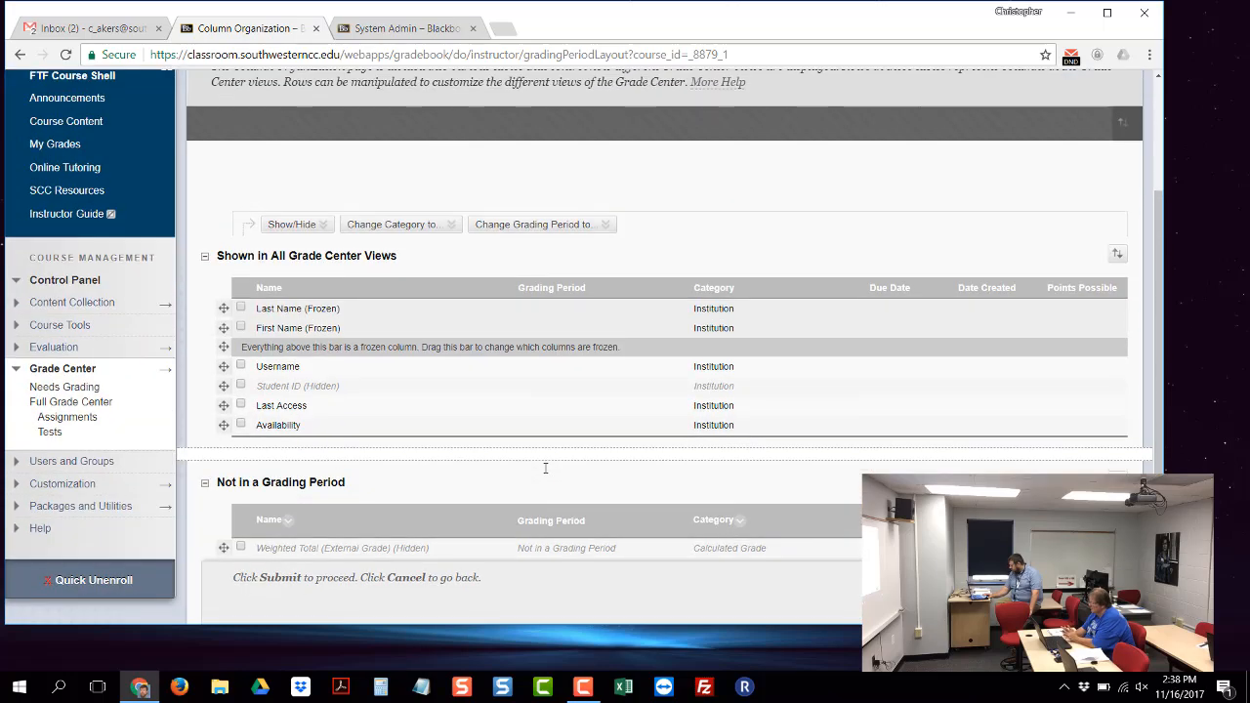